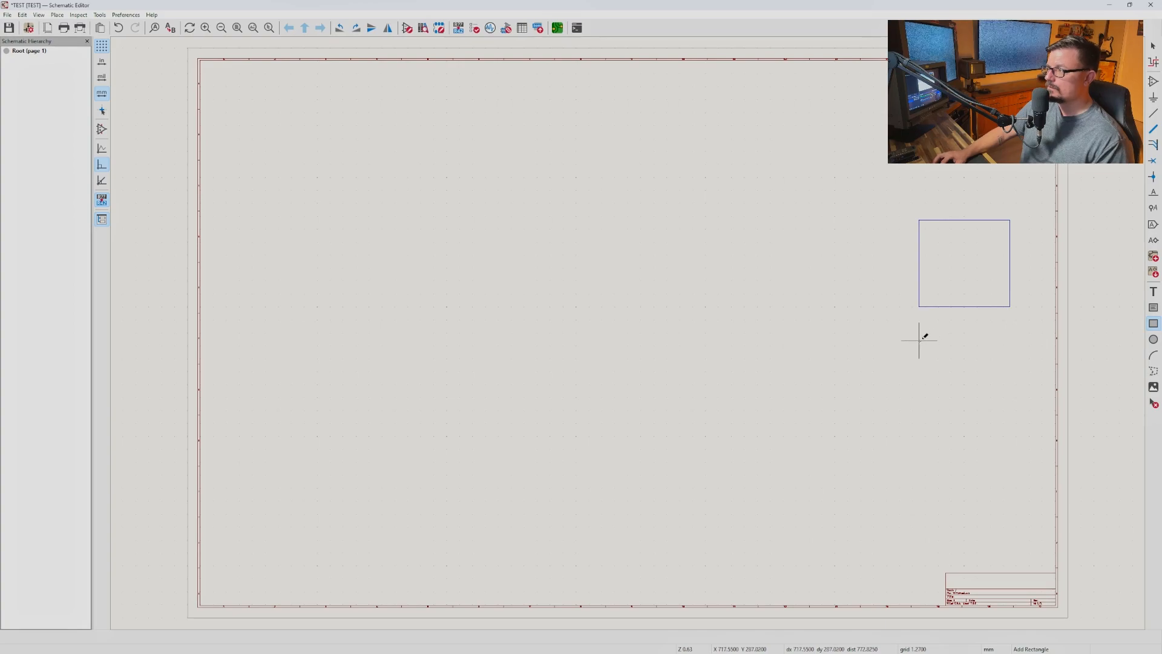
- Draw a rectangle about 108 mm wide and 55 mm high below the existing rectangle, aligned with its left edge
click(918, 340)
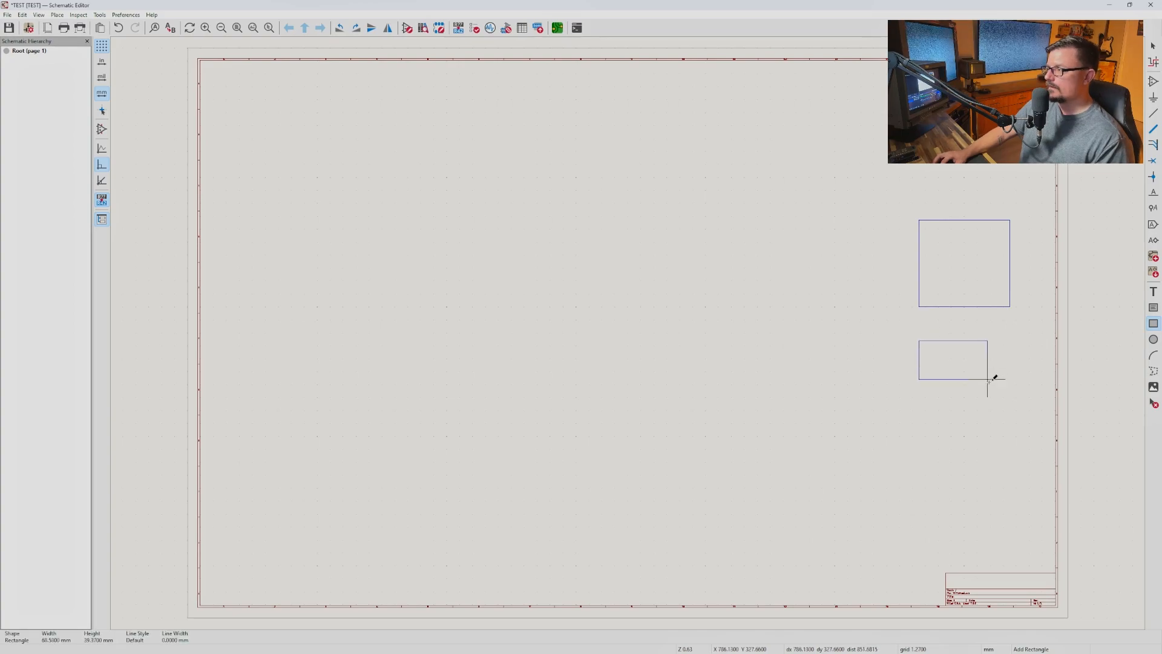
click(1029, 396)
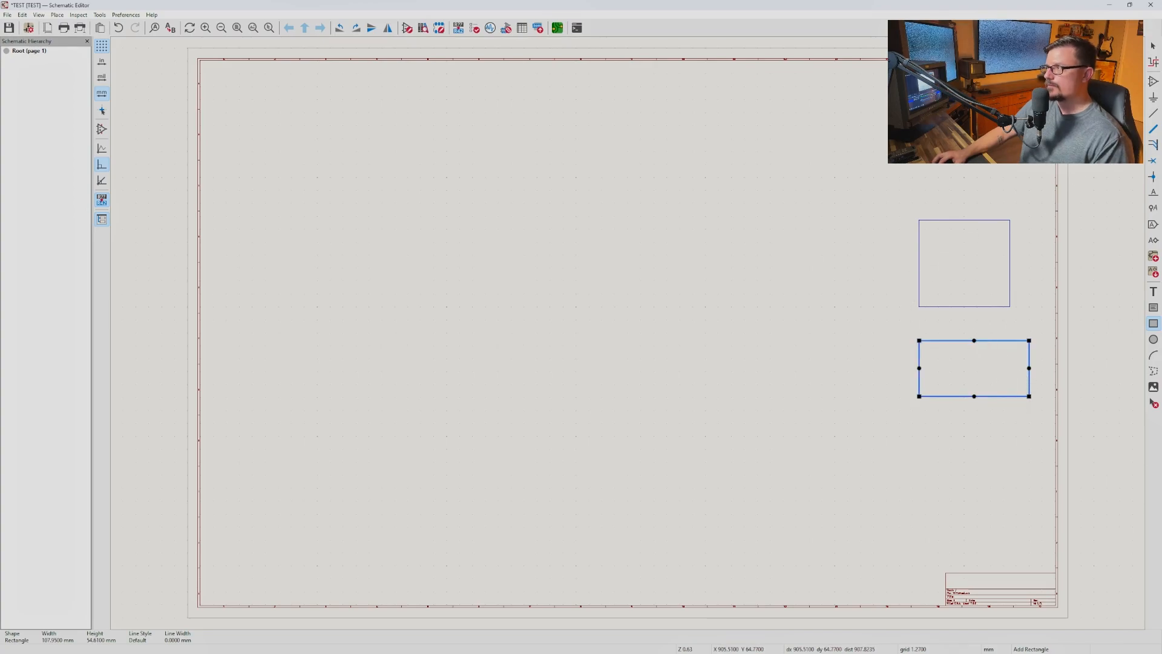
click(1153, 47)
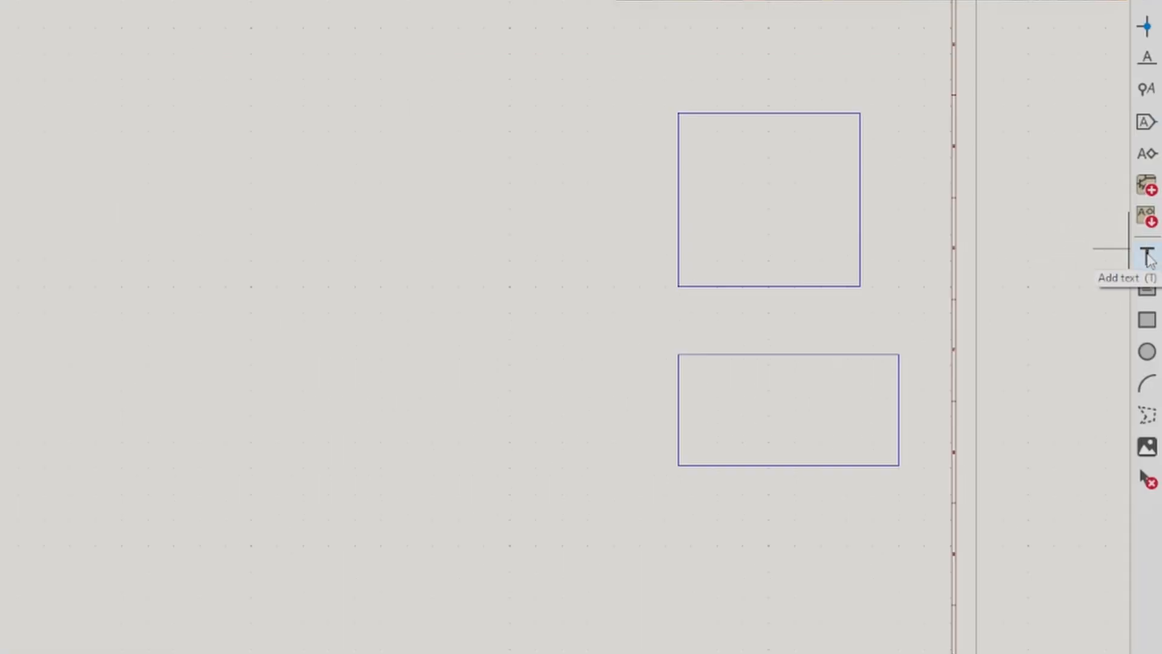
- Add the text label 20" CRT with a text size of 5 mm just beneath the upper rectangle
click(1148, 254)
click(979, 177)
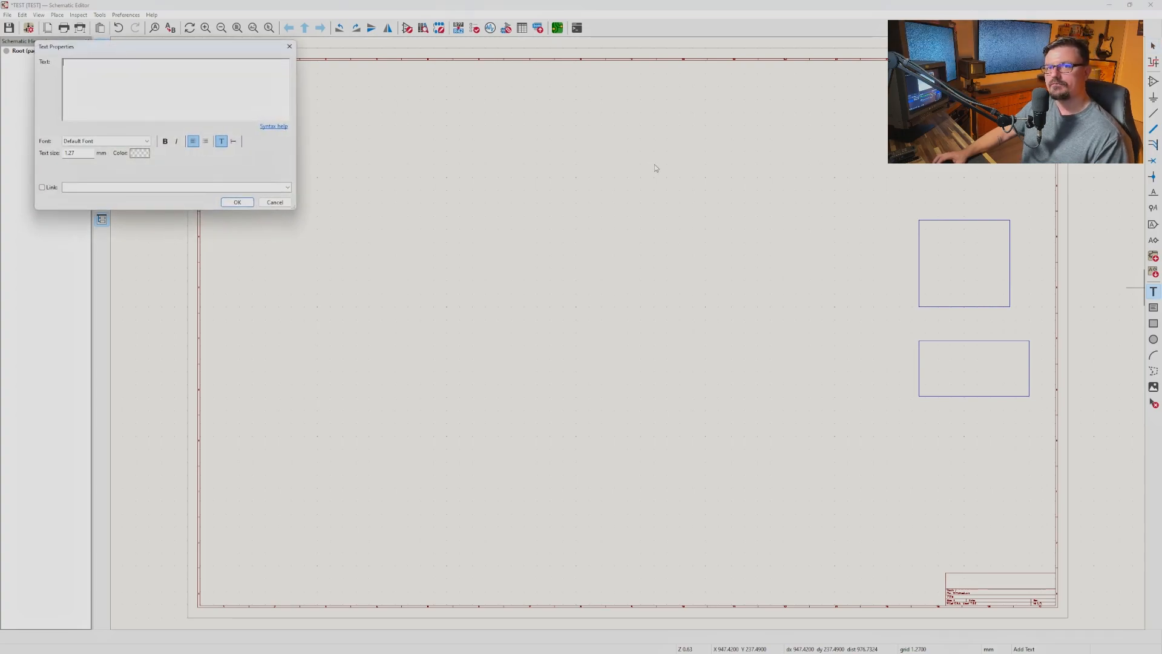
drag(230, 45, 650, 257)
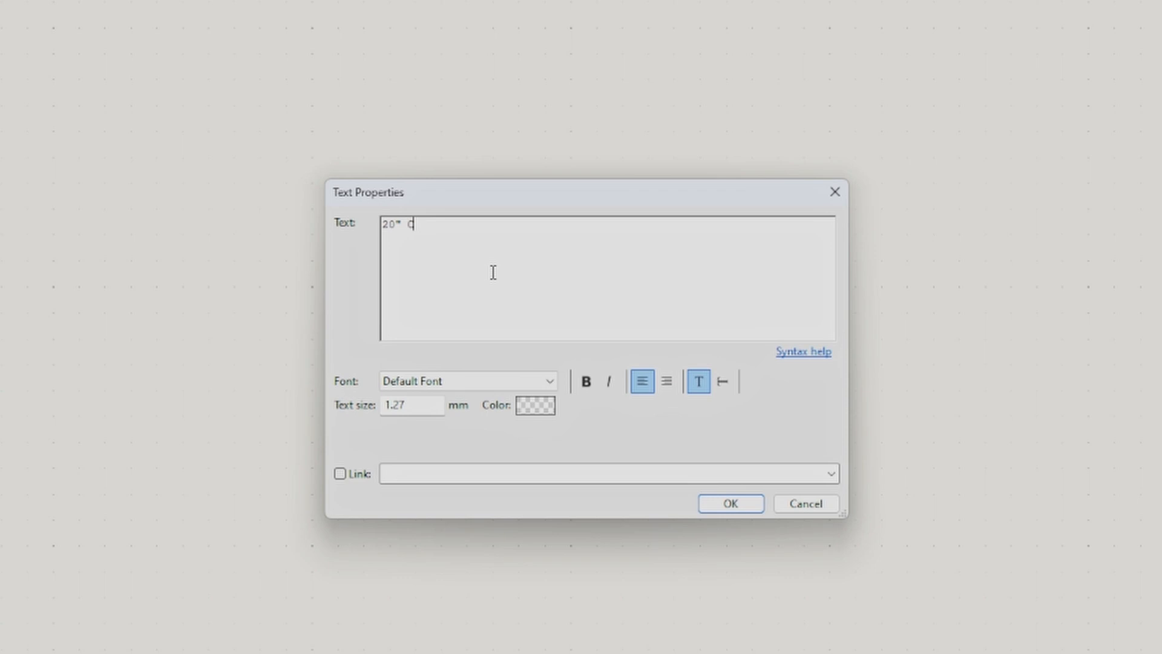
click(423, 405)
text(5)
click(729, 505)
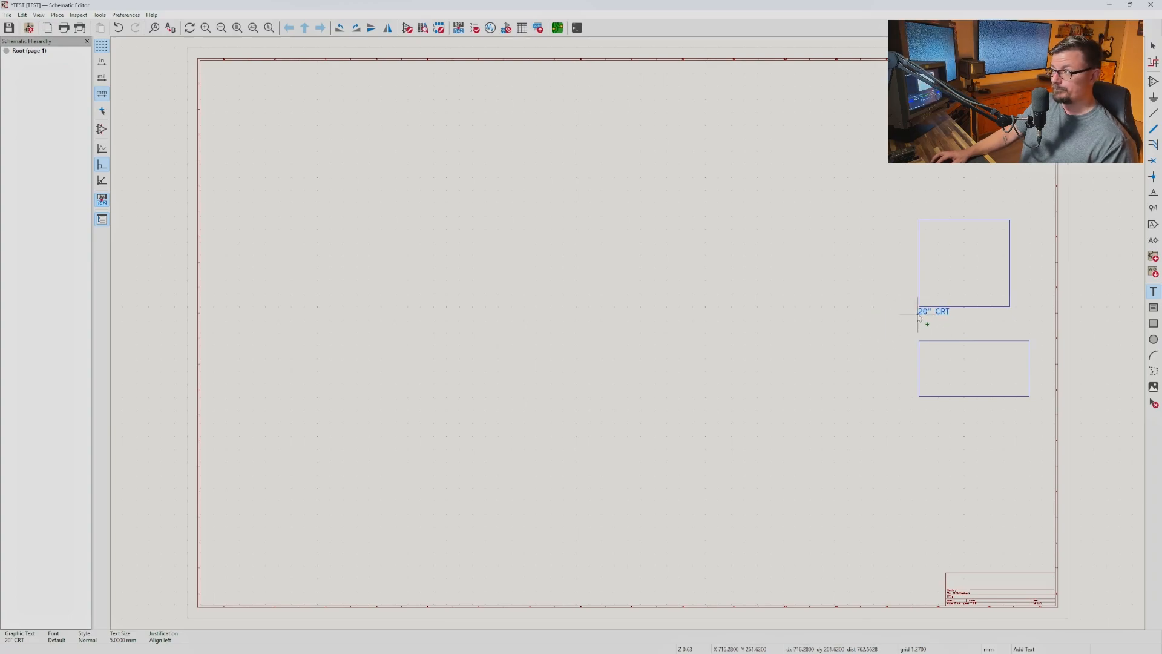
click(920, 316)
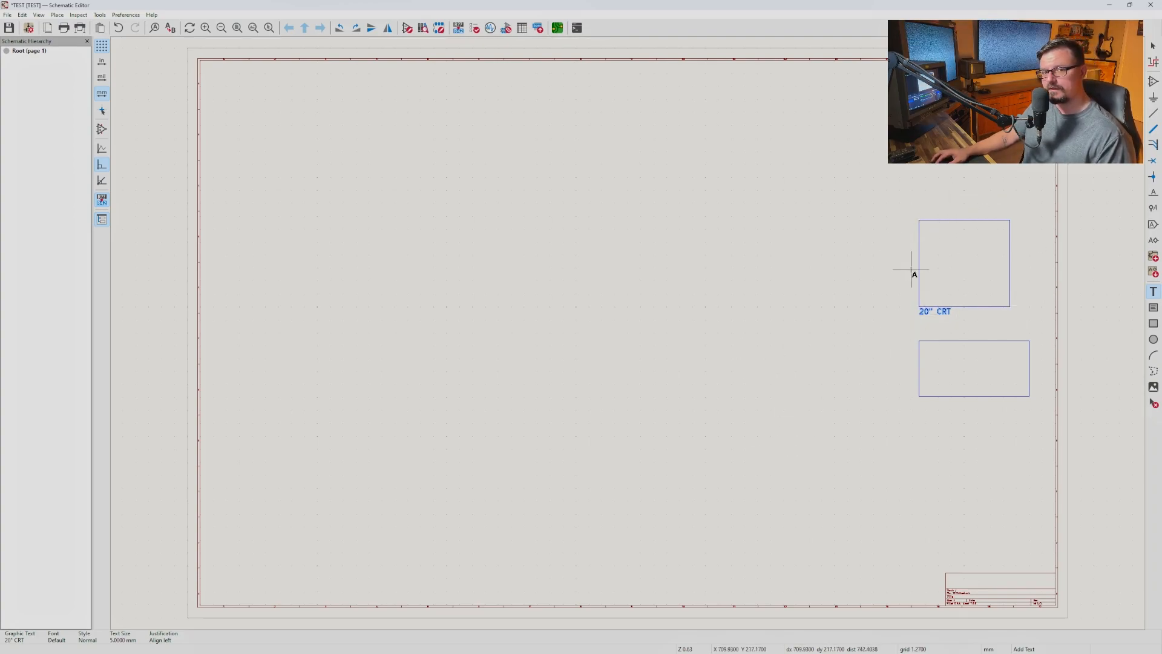
key(Escape)
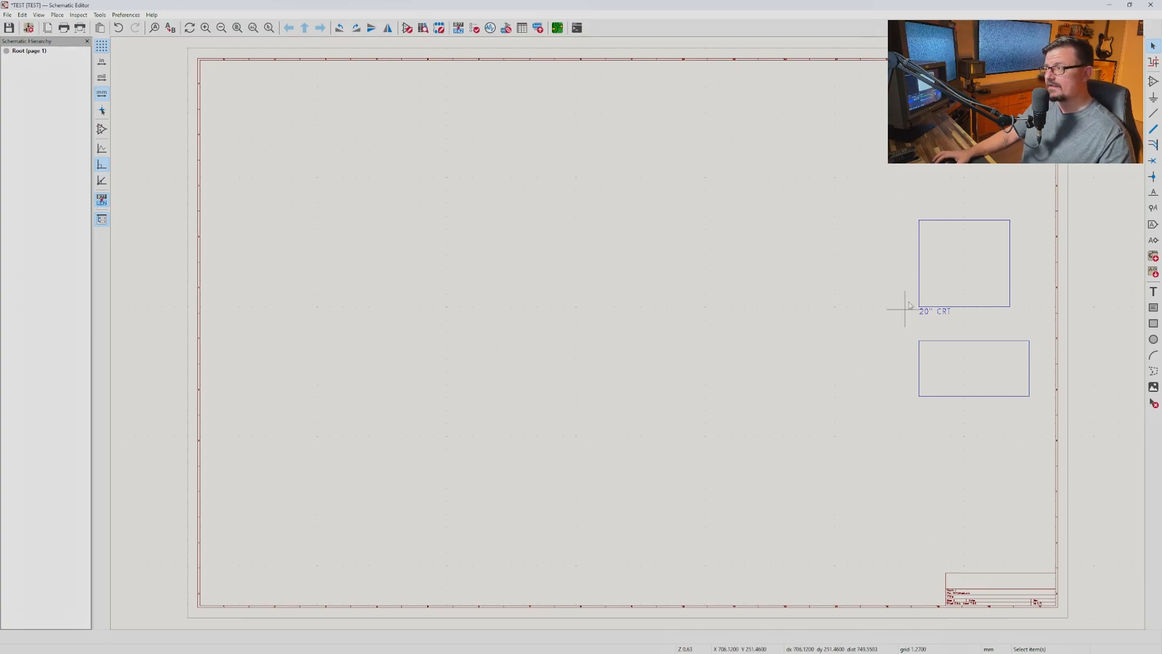
- Duplicate the 20" CRT label beneath the lower rectangle and change the copy's text to 75" OLED
click(927, 312)
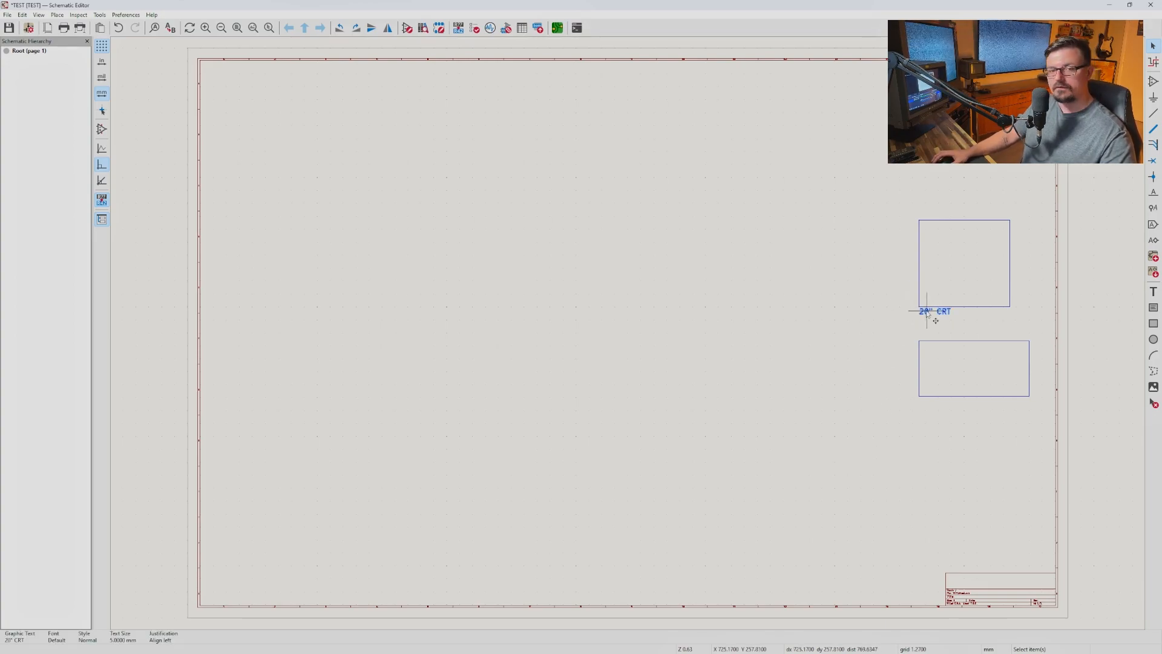
key(ctrl+d)
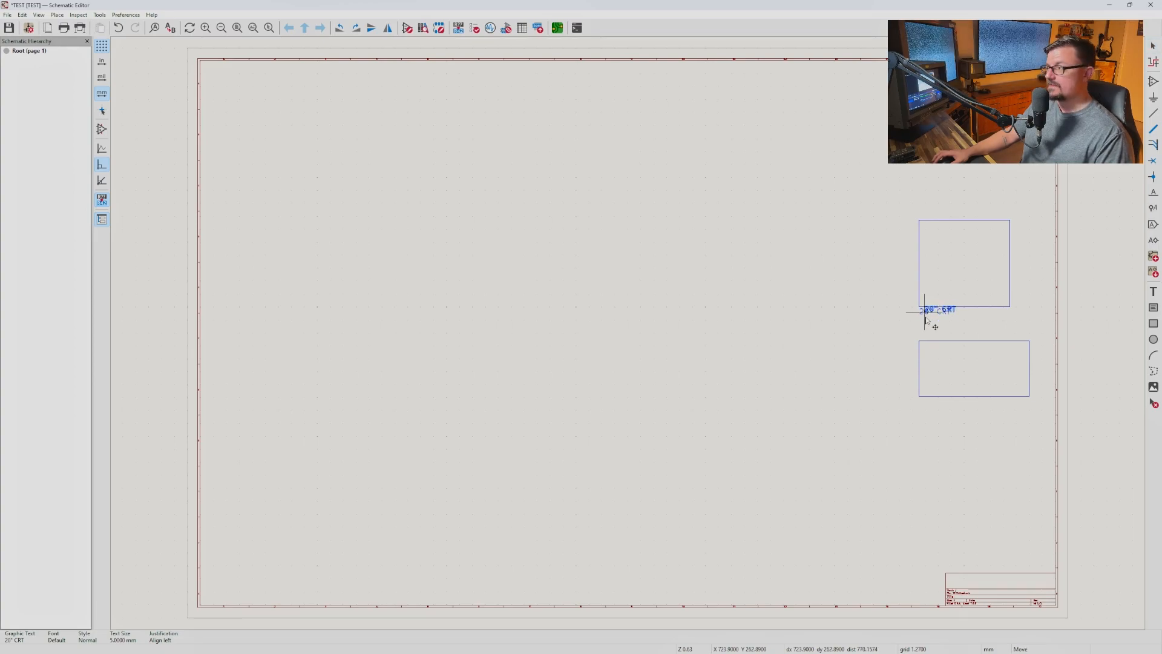
click(921, 408)
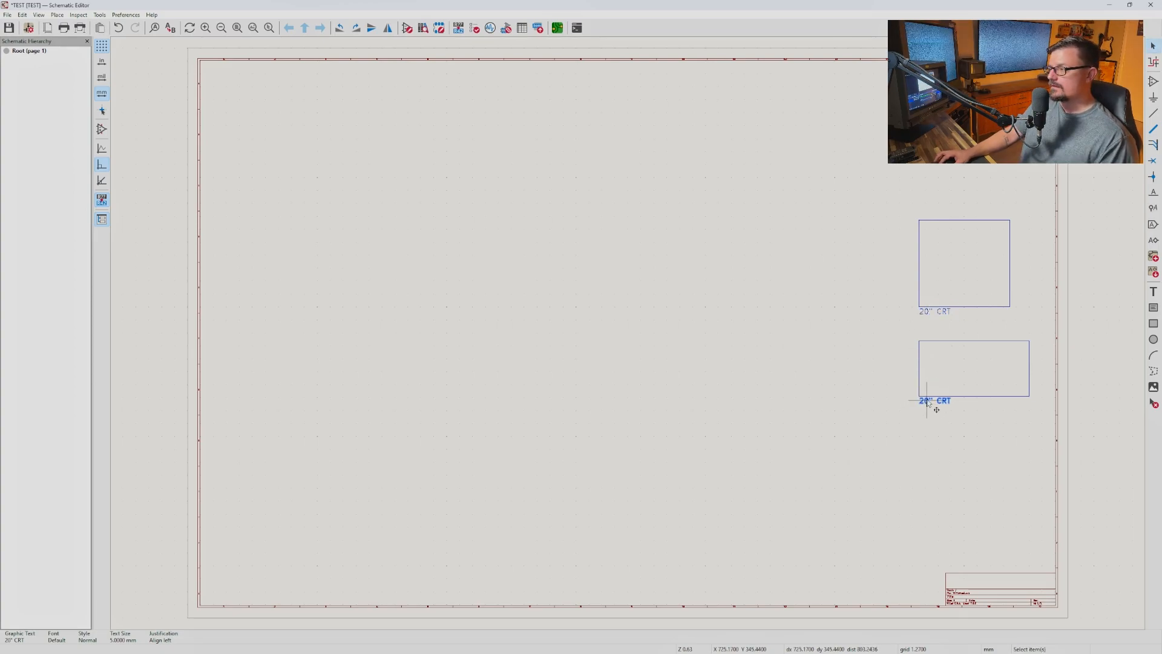
double_click(929, 402)
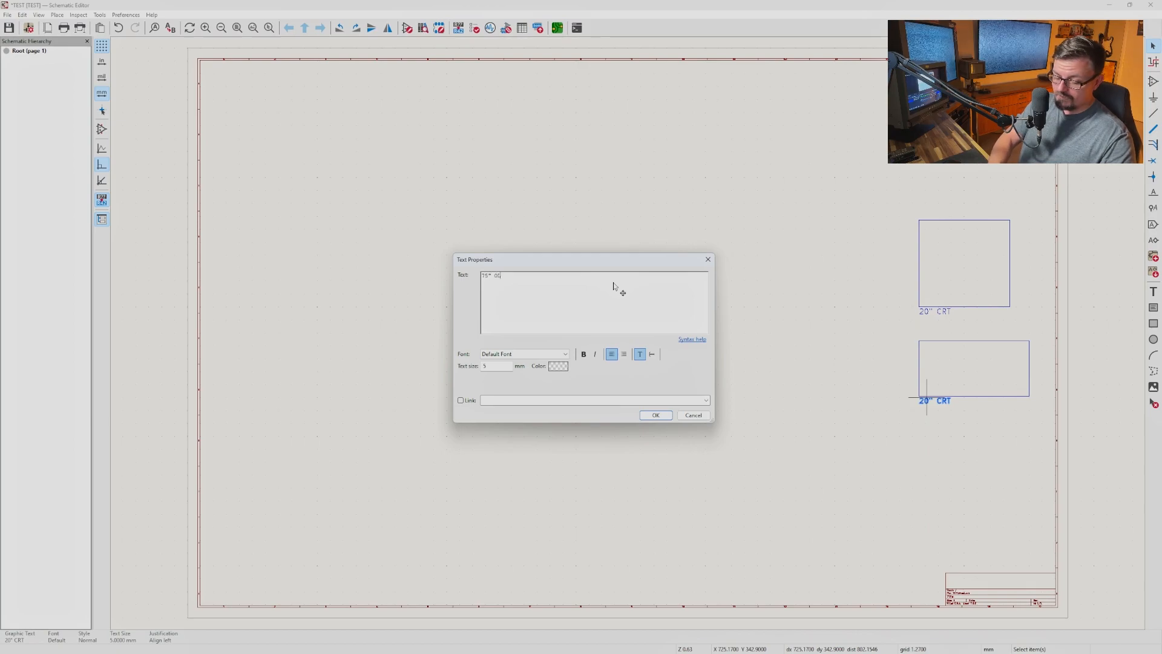
click(656, 415)
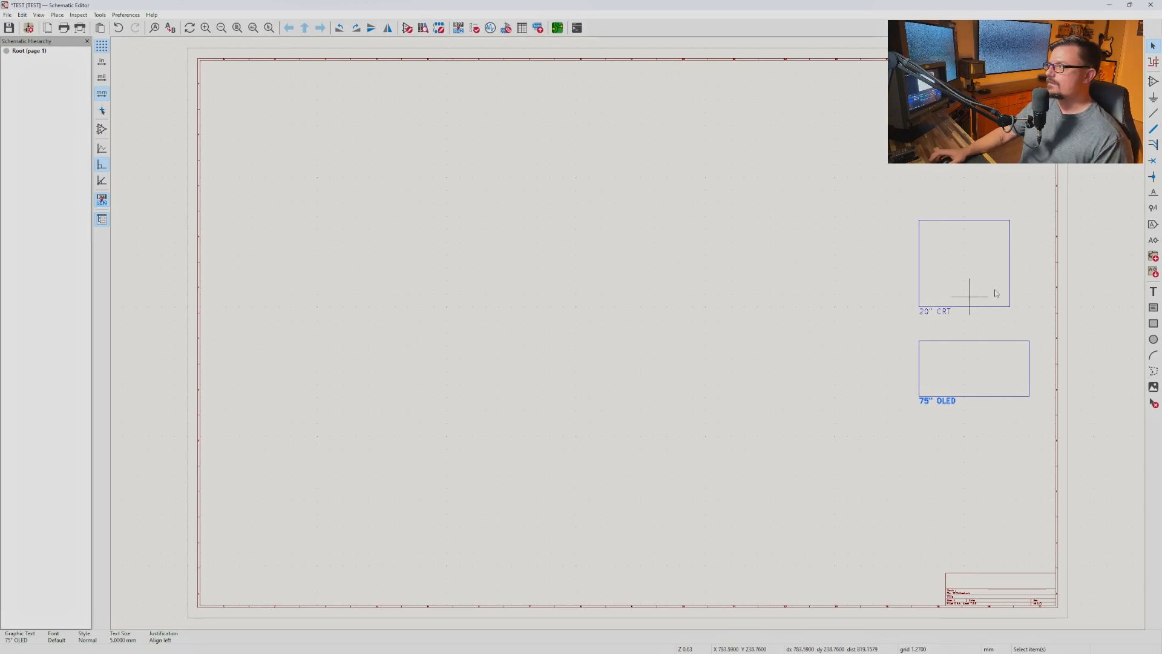
- Draw a column of four rectangles along the sheet's left side, the top one about 42 × 29 mm and the lowest tall and narrow
click(1154, 325)
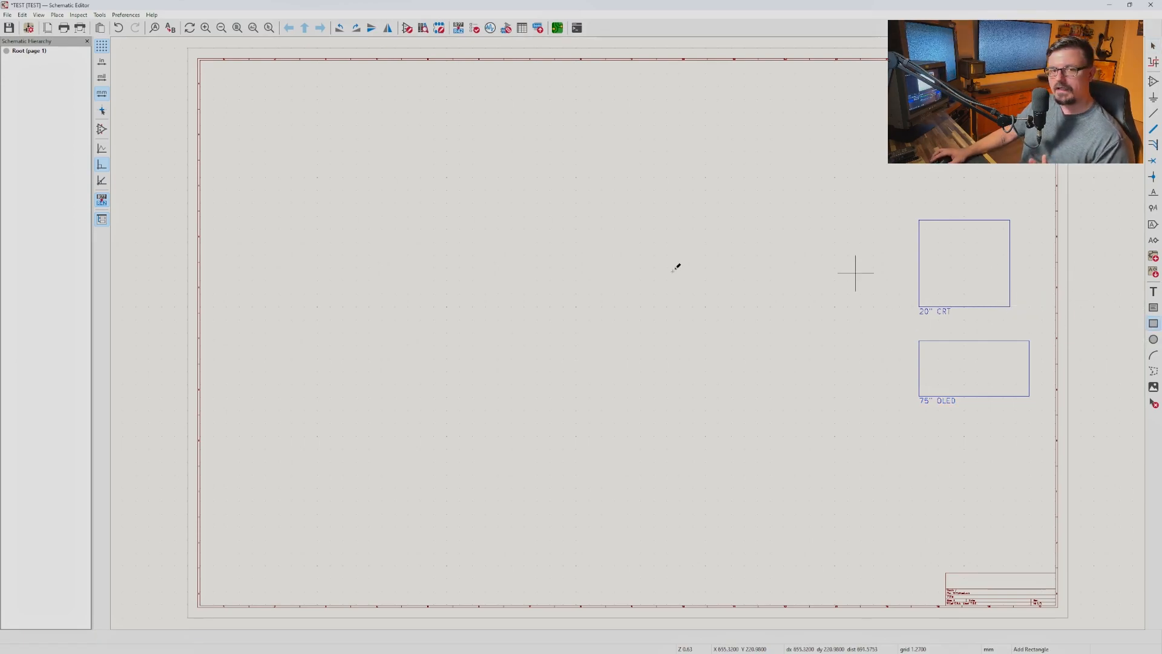
click(229, 177)
click(271, 207)
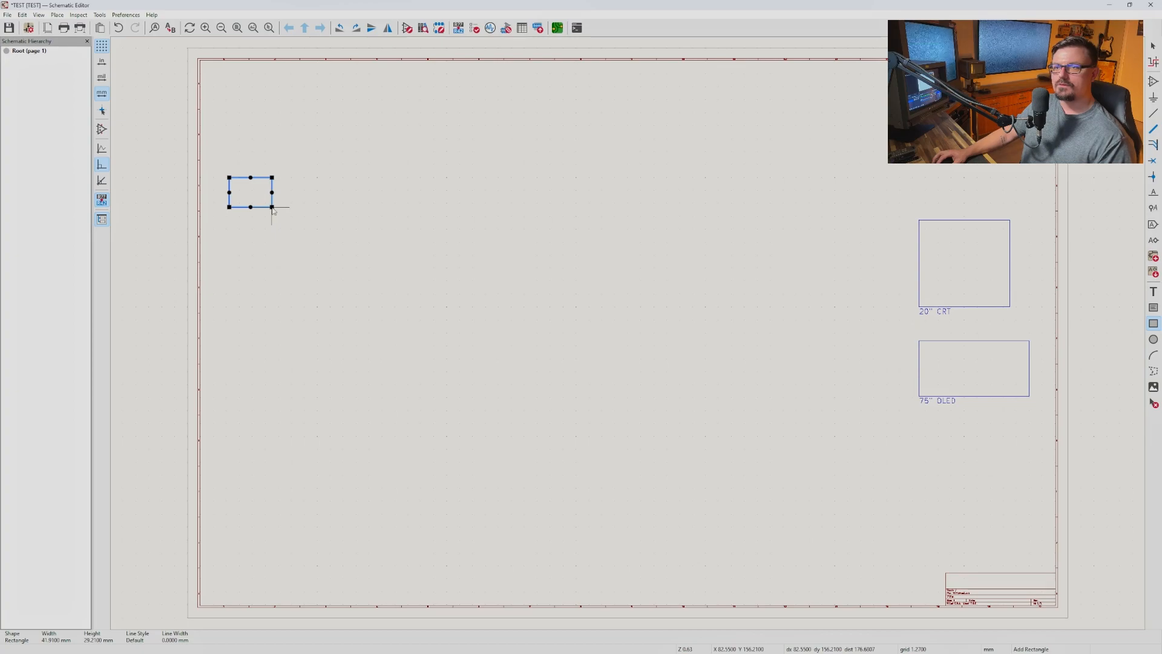
- Line up the left edges of the four rectangles by shifting the first and third slightly right and the tall one left
click(243, 178)
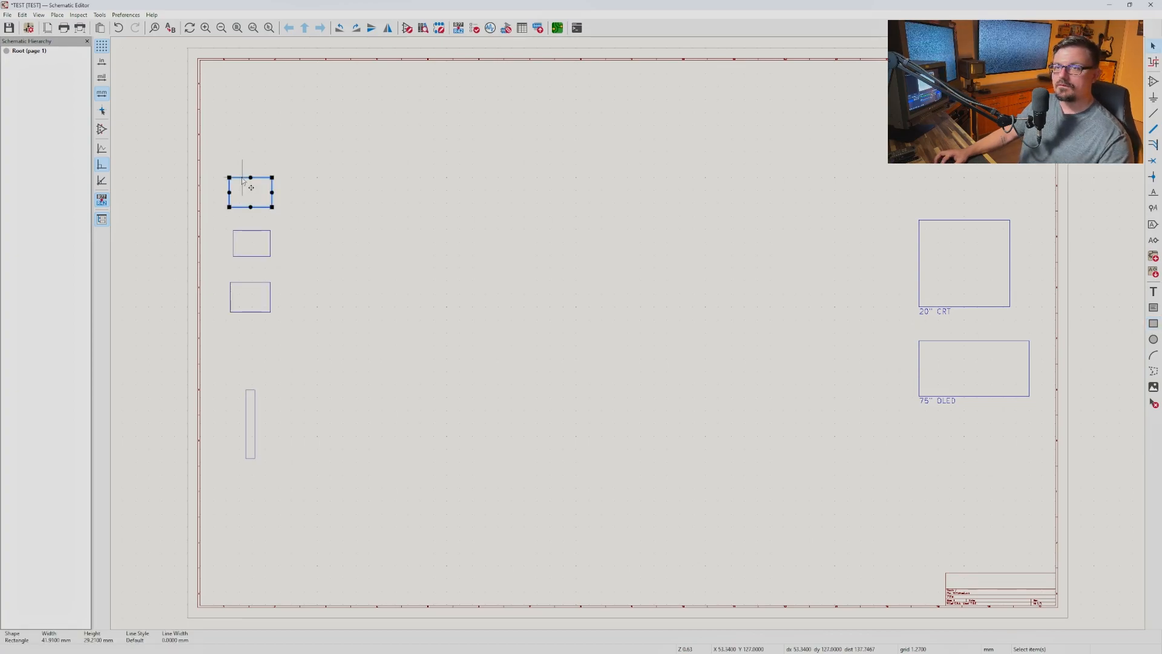
drag(243, 179, 247, 181)
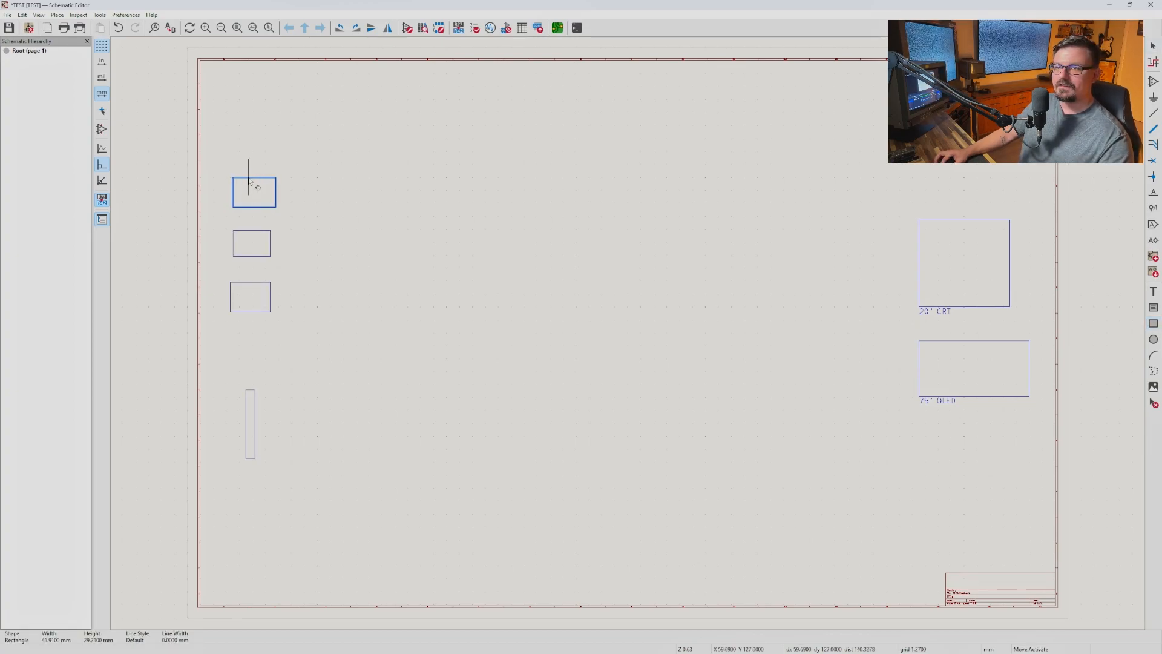
click(249, 282)
drag(245, 282, 248, 282)
click(253, 392)
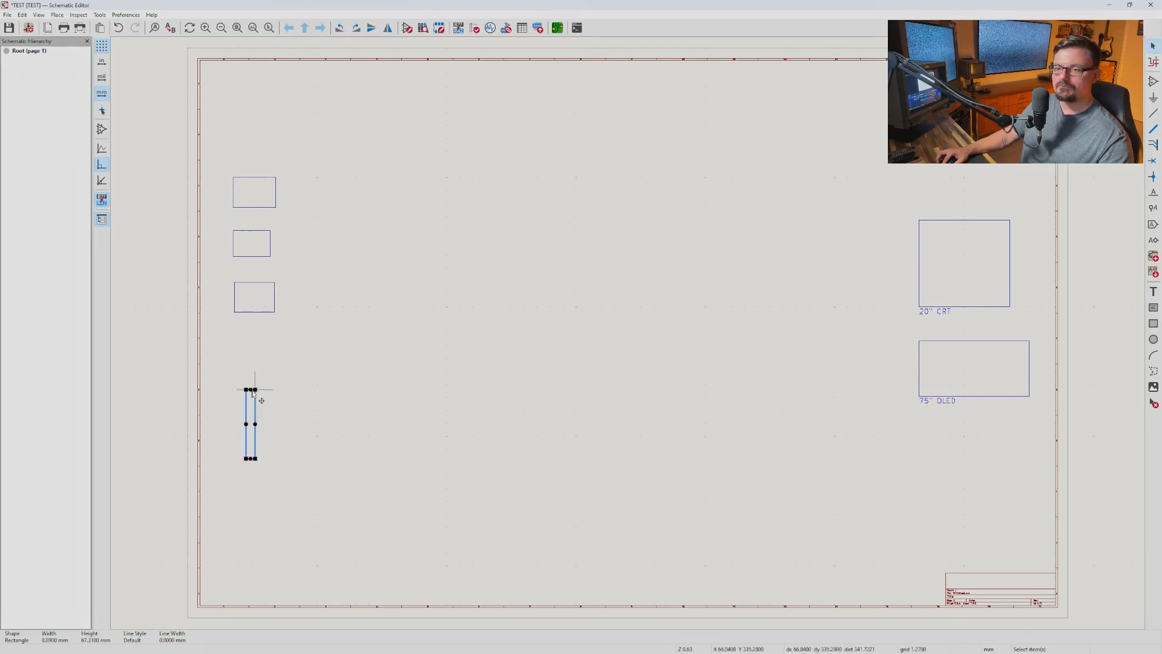
drag(247, 405, 236, 406)
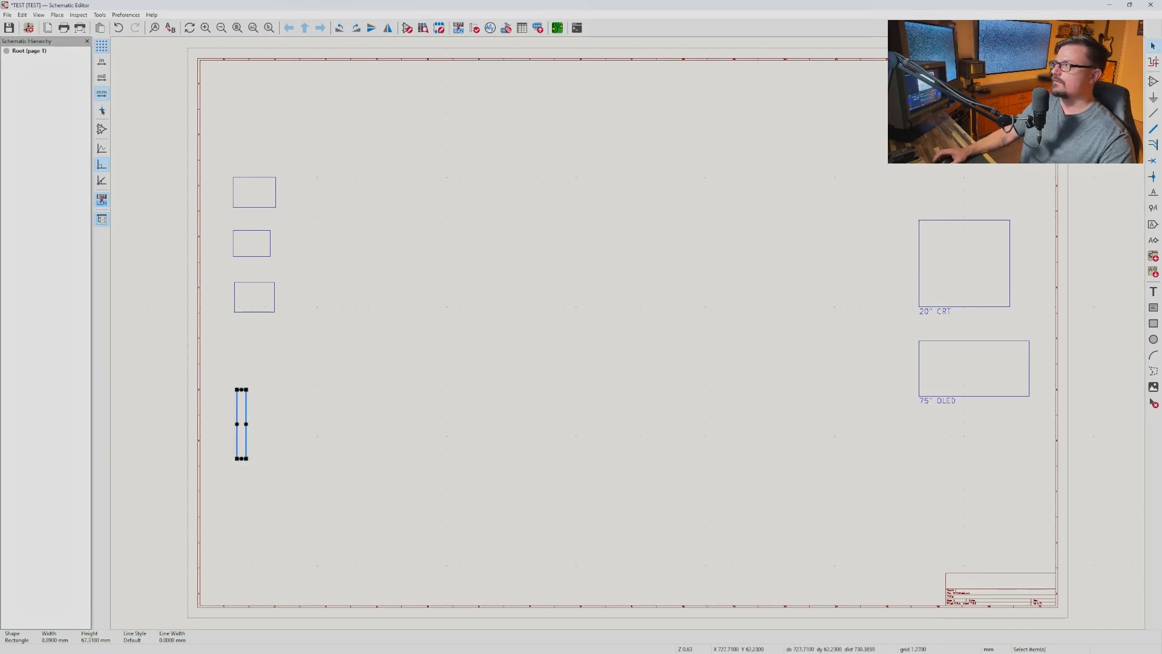
click(746, 332)
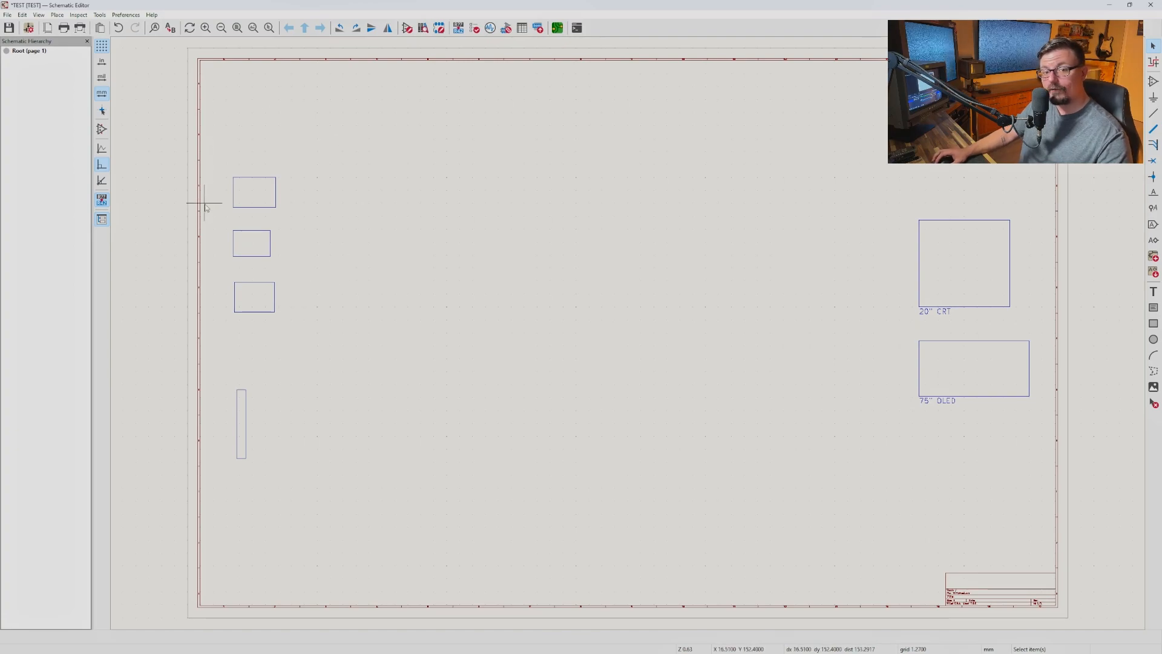
- Copy the 20" CRT label beneath the top rectangle of the left column and change its text to TBGRFX16
click(936, 312)
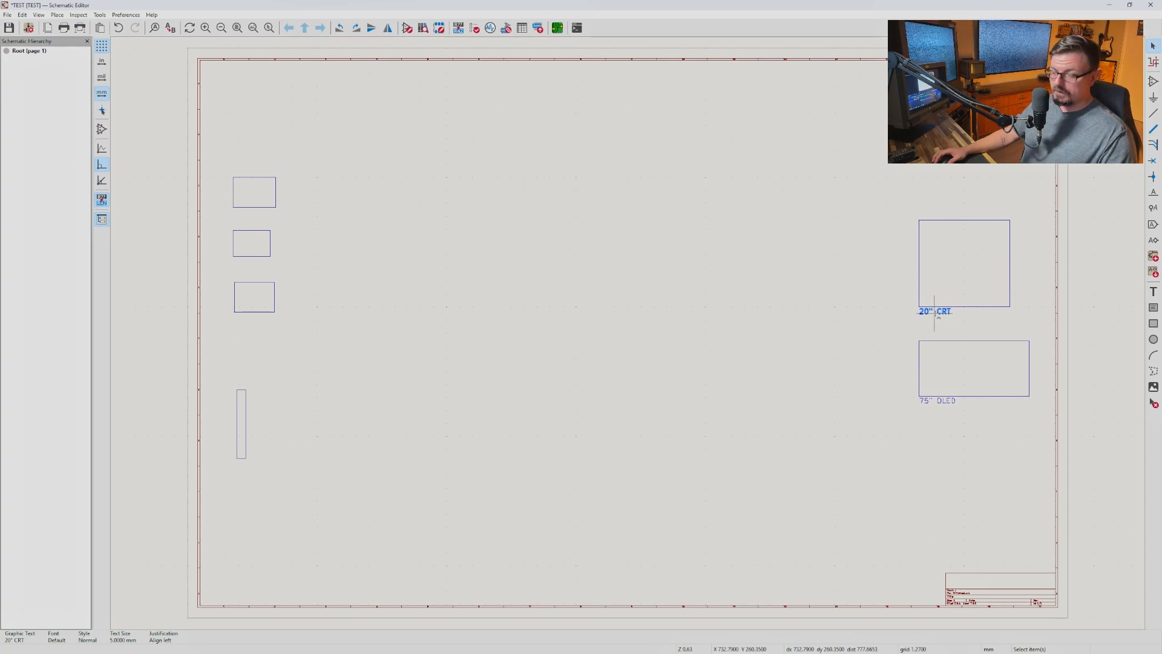
key(ctrl+d)
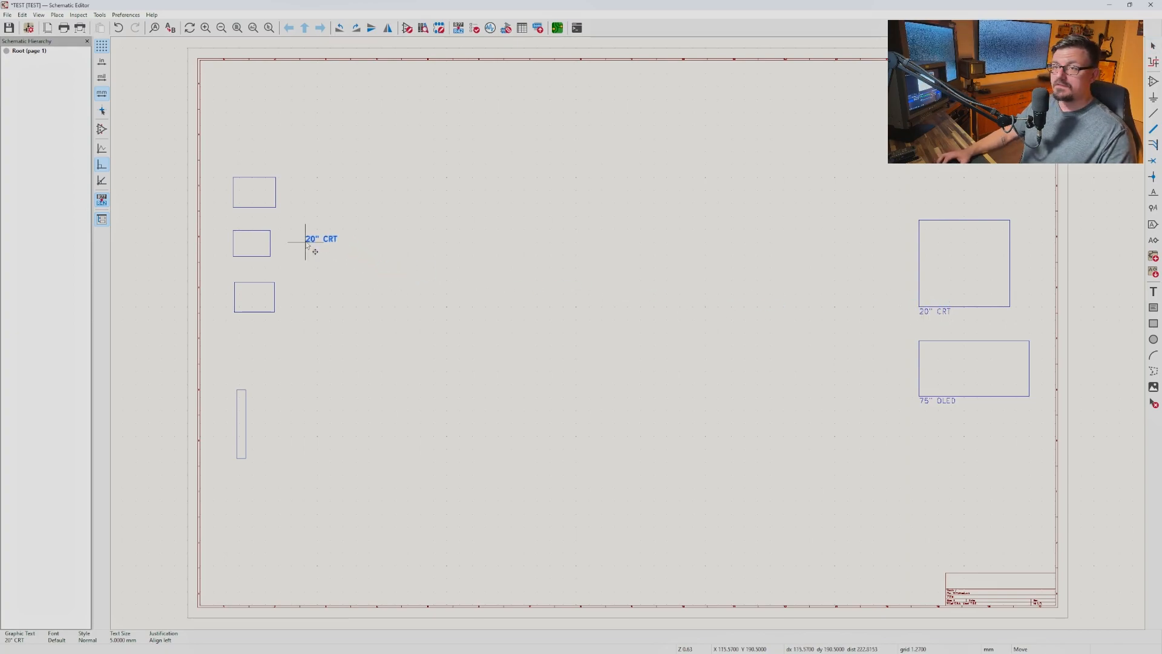
click(234, 213)
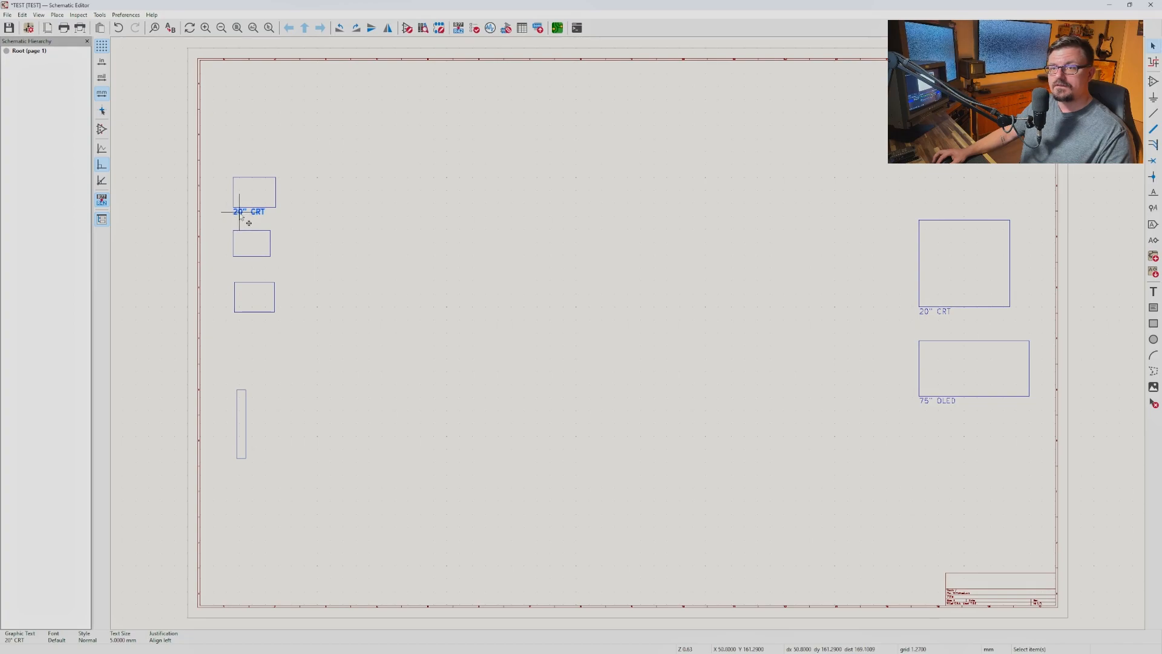
double_click(240, 213)
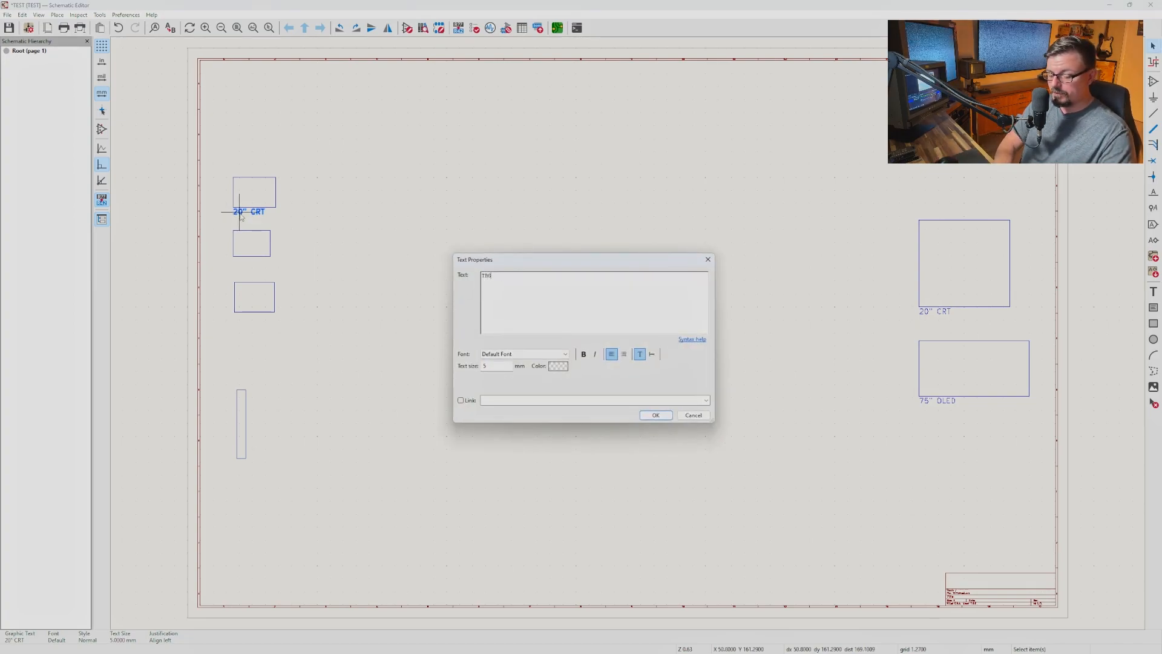
text(TBGRFX16)
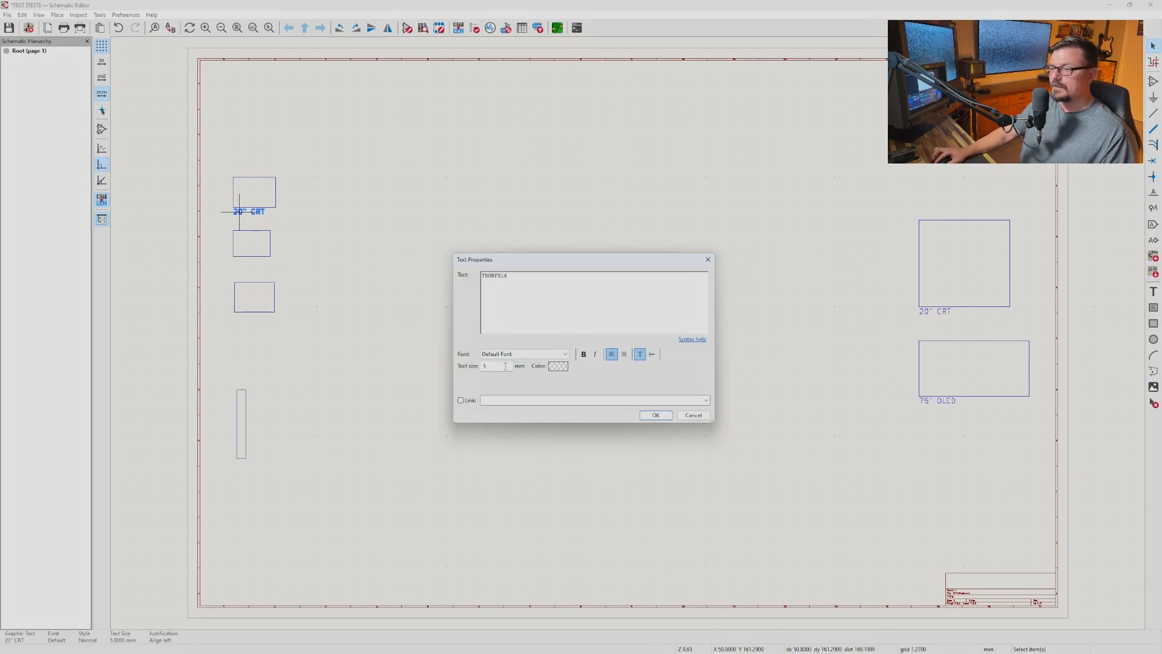
click(656, 415)
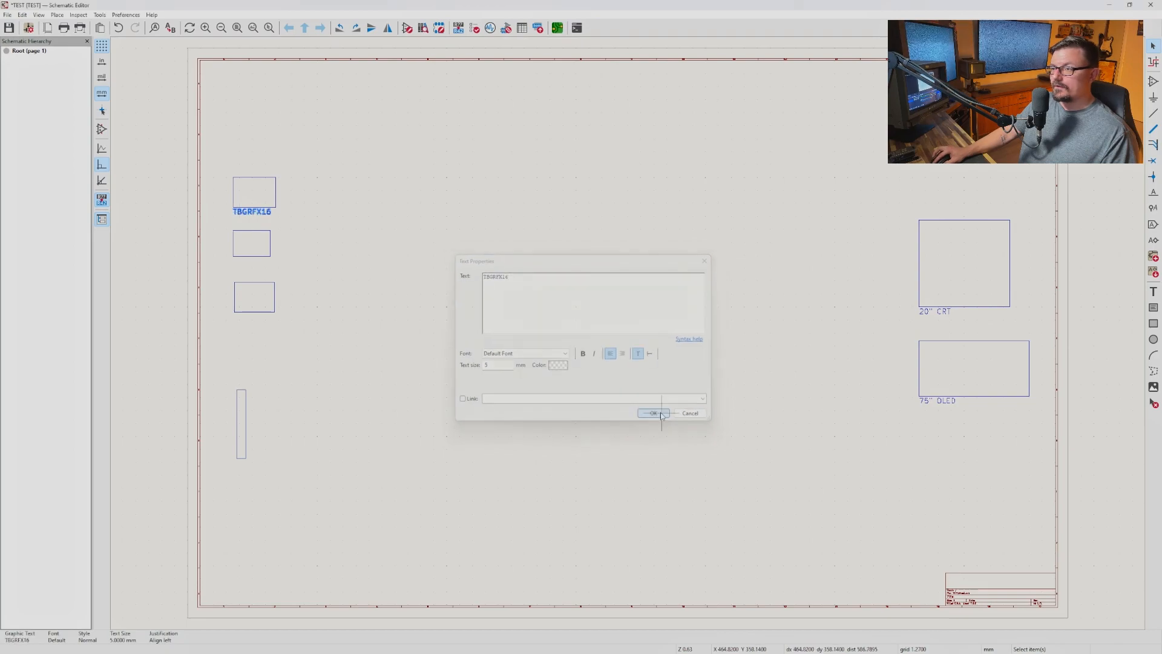
- Duplicate the TBGRFX16 label beneath each of the other three rectangles in the left column
key(ctrl+d)
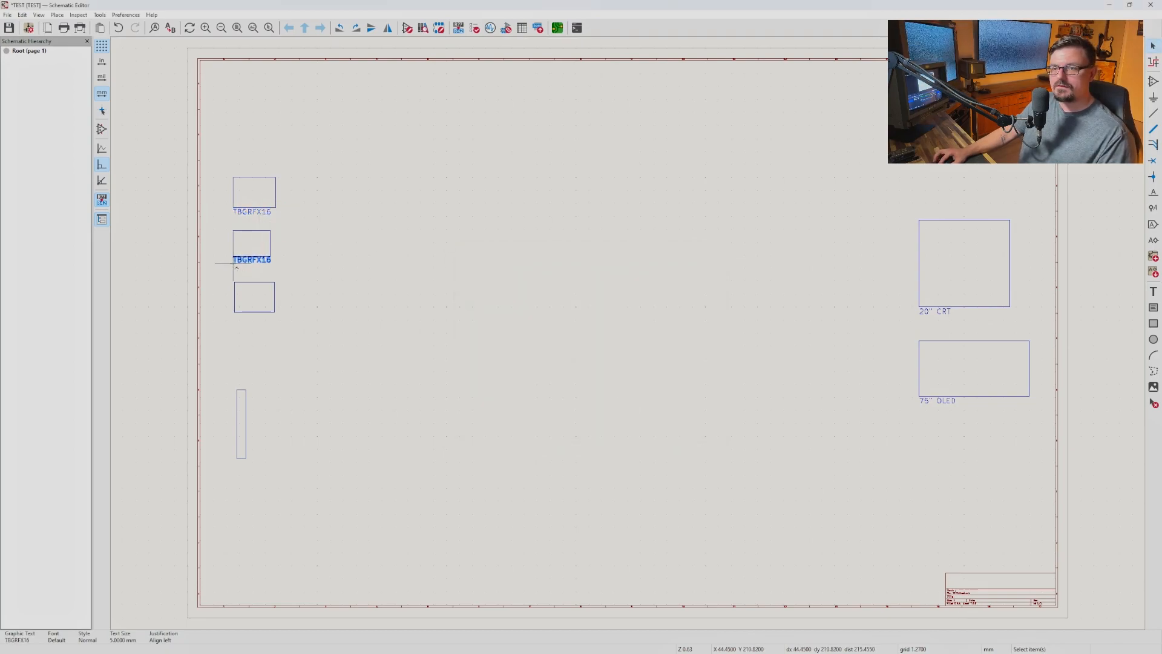
click(234, 320)
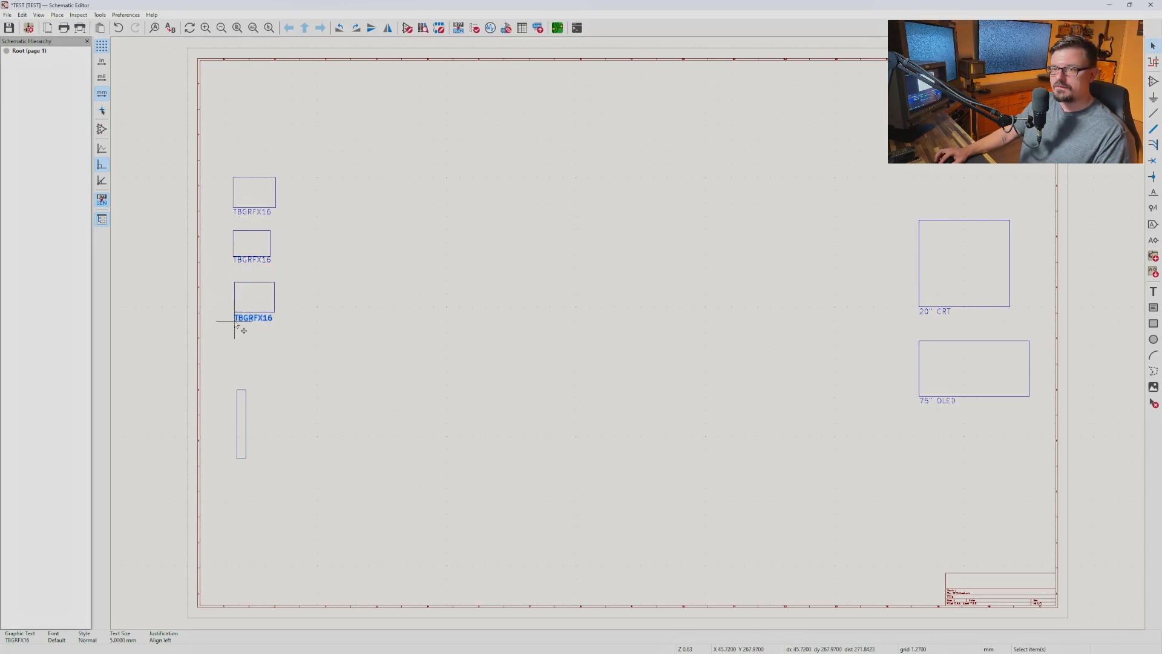
key(ctrl+d)
click(237, 465)
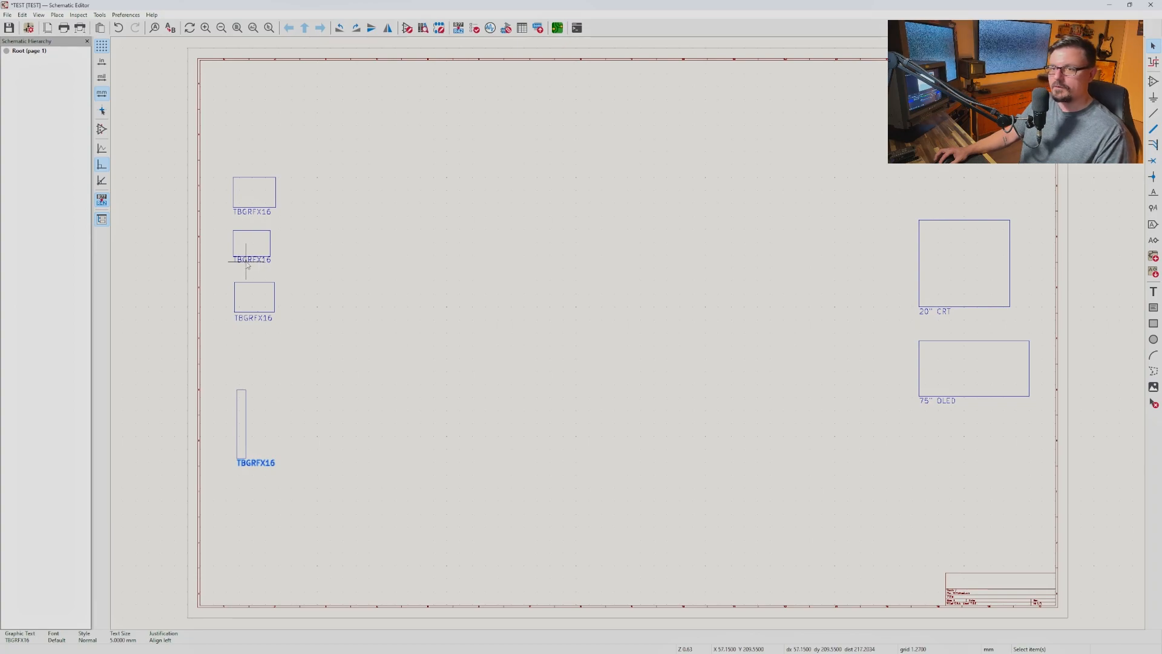
- Change the label under the second rectangle to SNES and the one under the third to WII
double_click(247, 264)
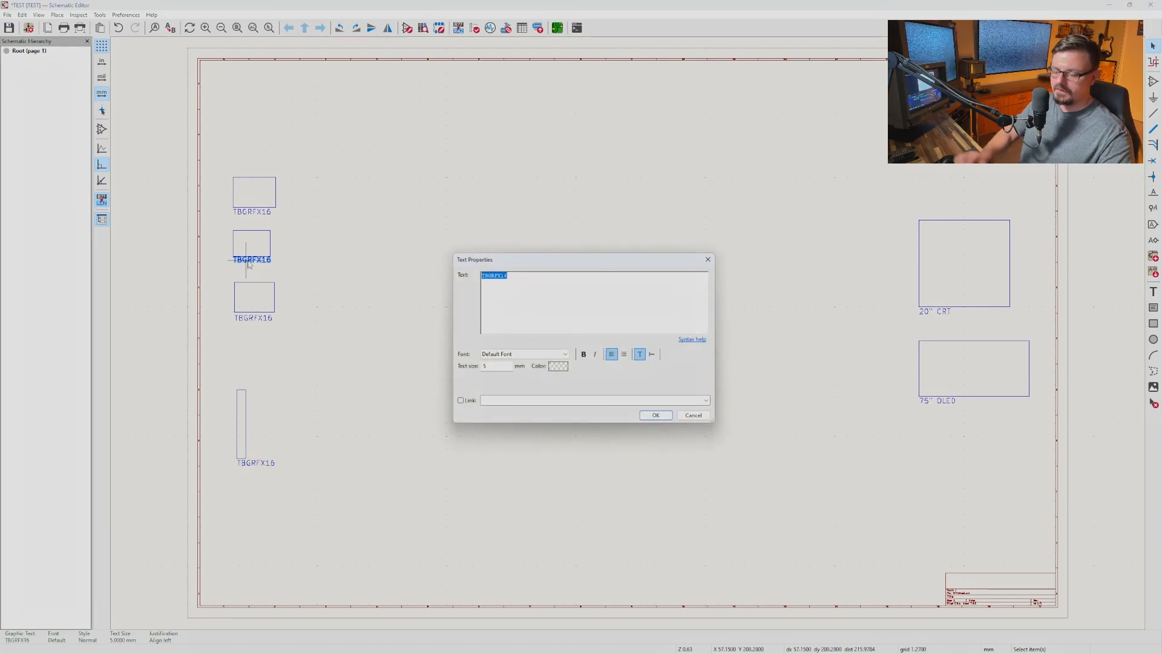
text(SNE)
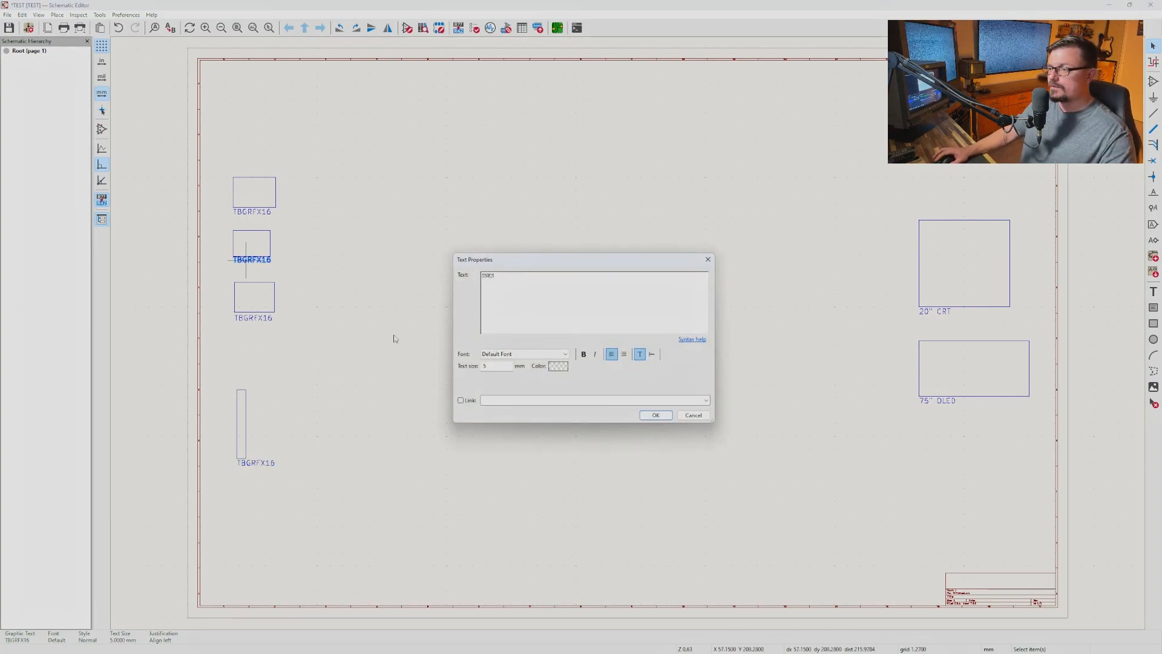
text(S)
click(647, 416)
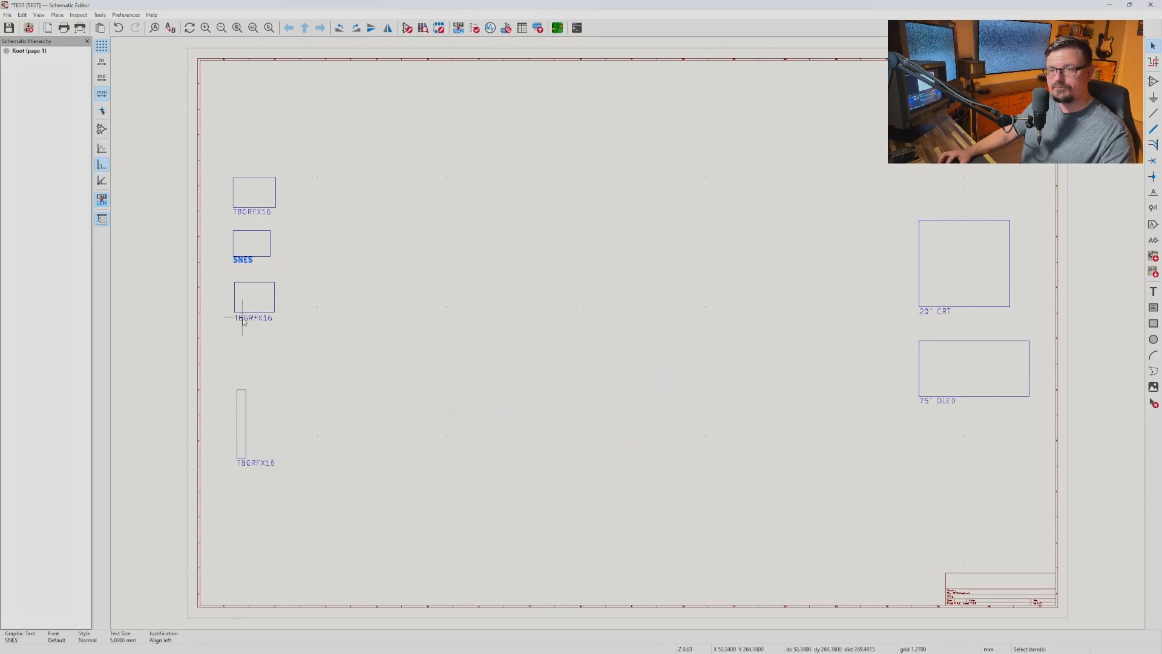
double_click(244, 319)
text(N)
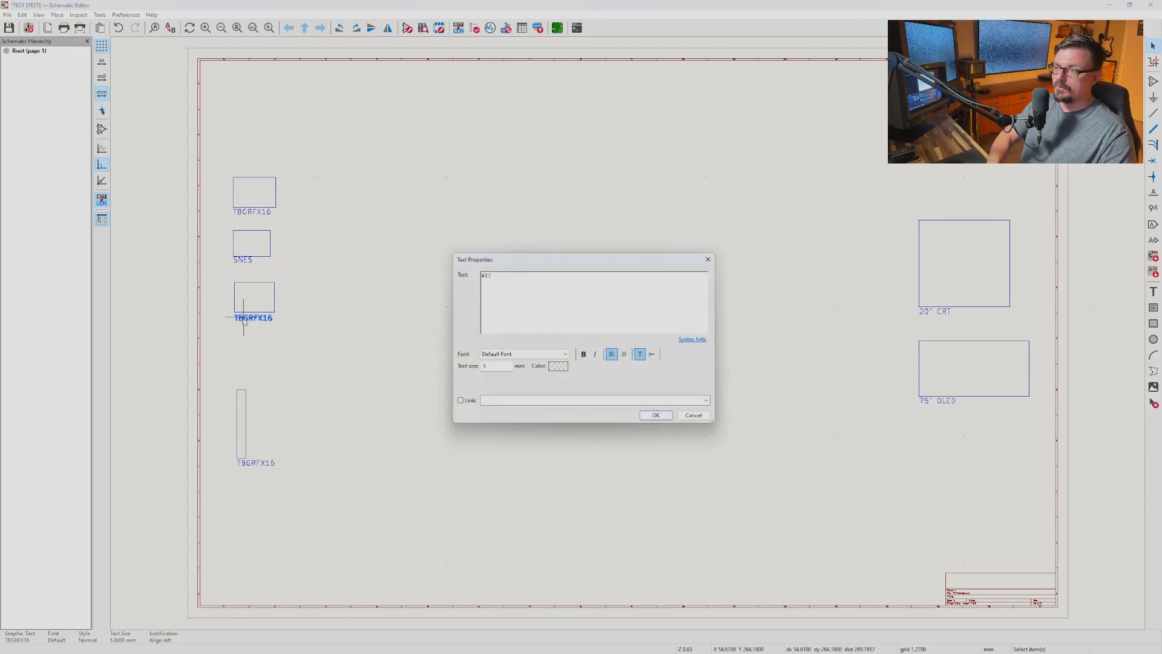
click(656, 416)
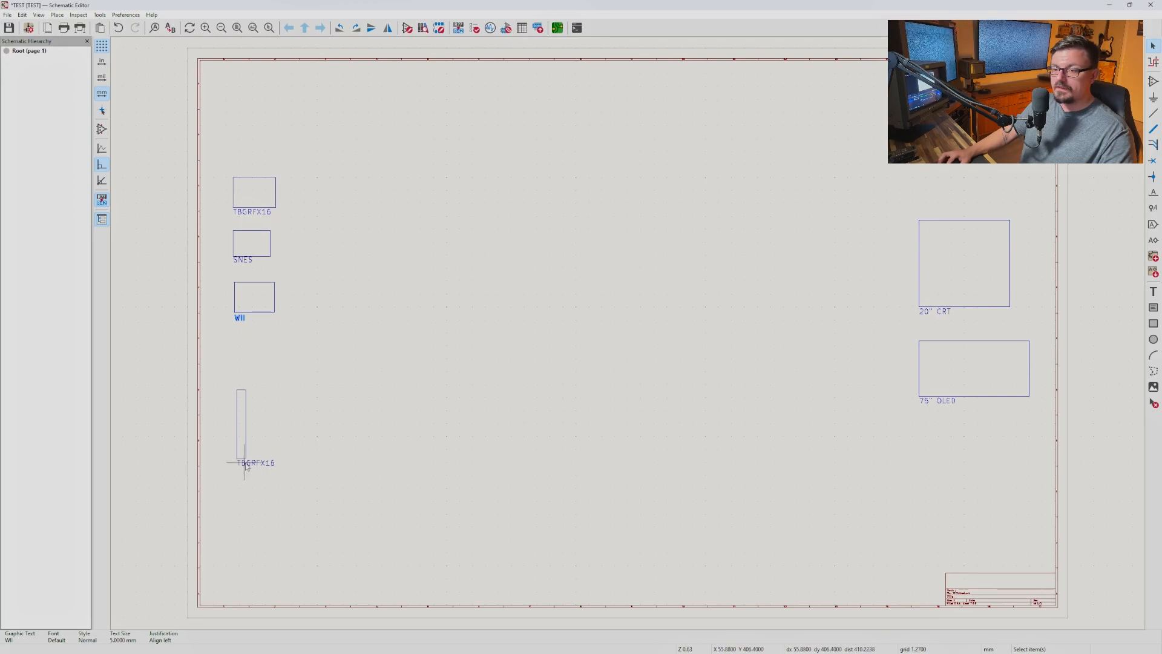
- Change the label beneath the tall narrow rectangle in the left column to PS5
double_click(245, 464)
text(F)
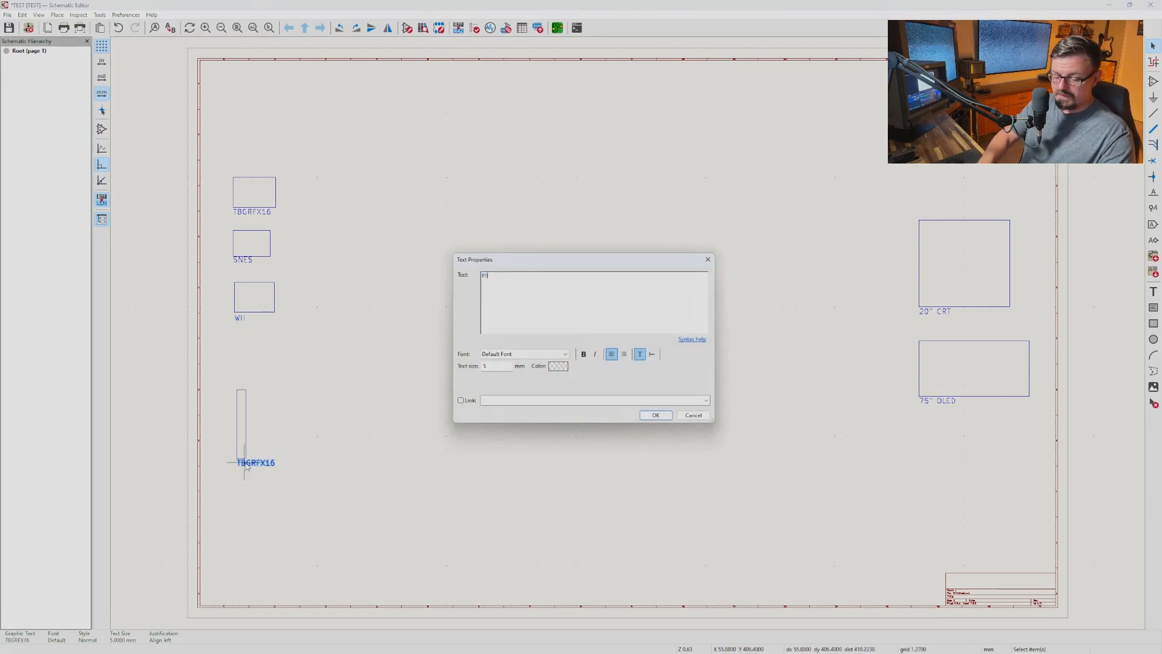
click(656, 415)
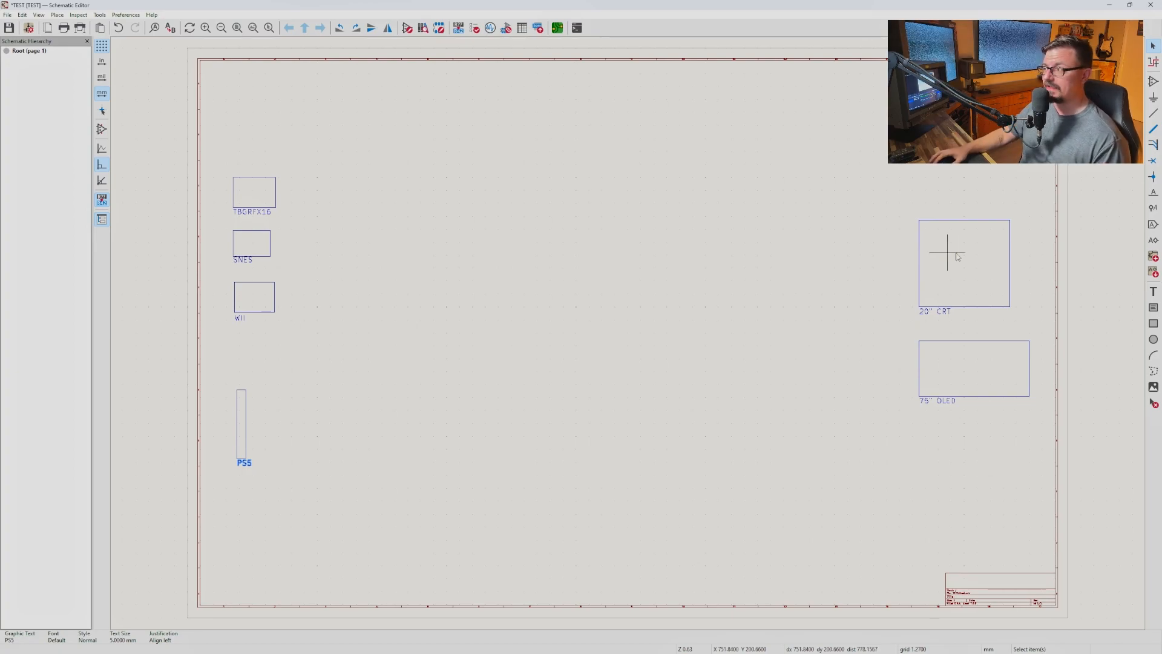
- Draw a rectangle about 48 by 56 mm left of the 75" OLED block and another about 52 by 75 mm near the sheet's centre
click(1153, 325)
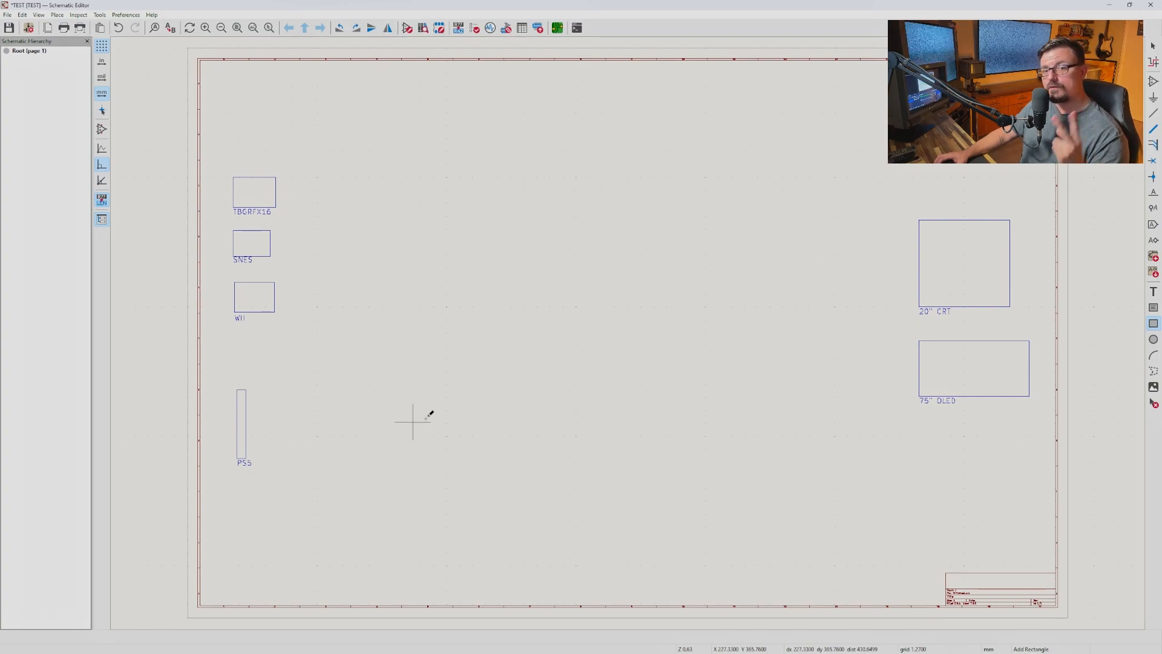
click(779, 350)
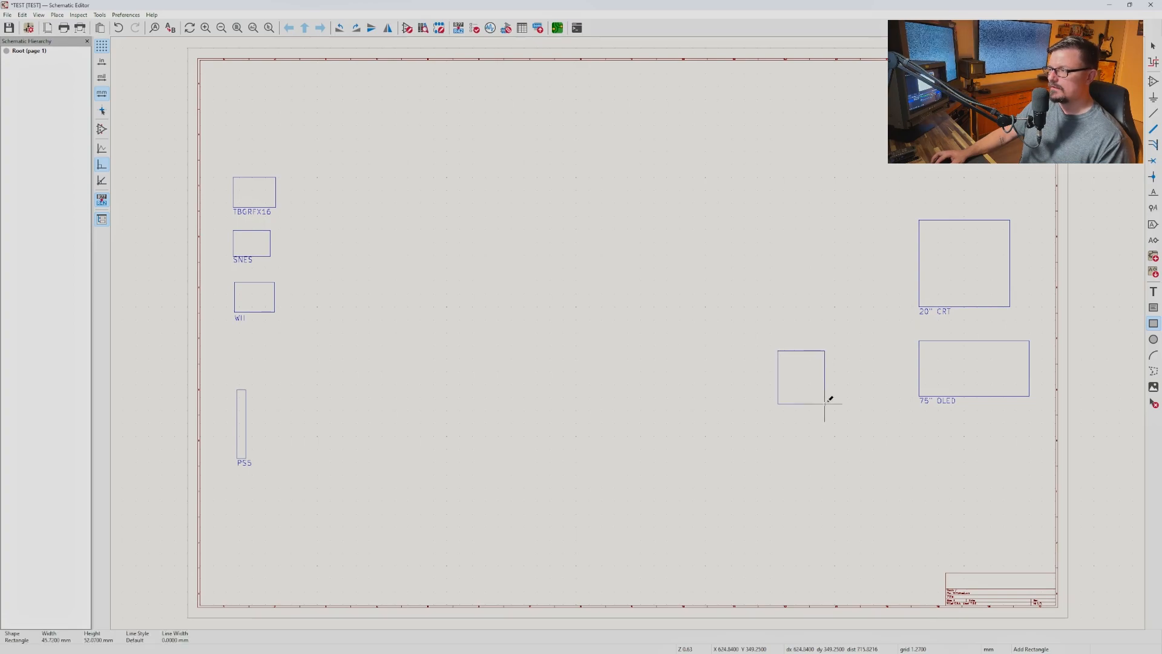
click(828, 407)
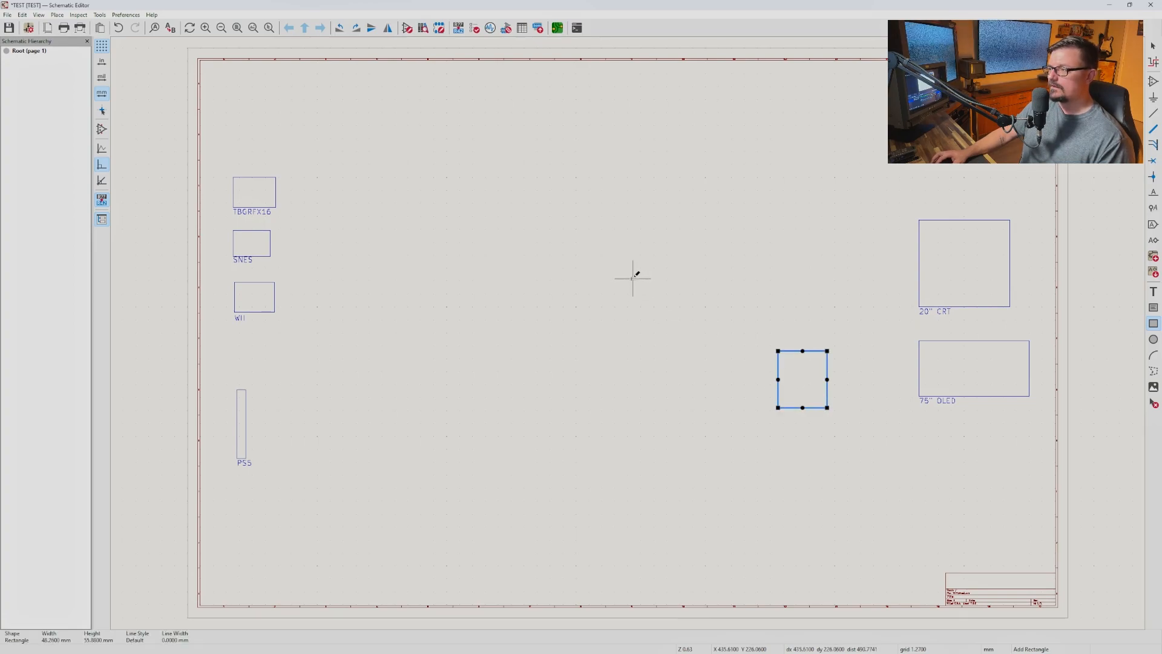
click(581, 255)
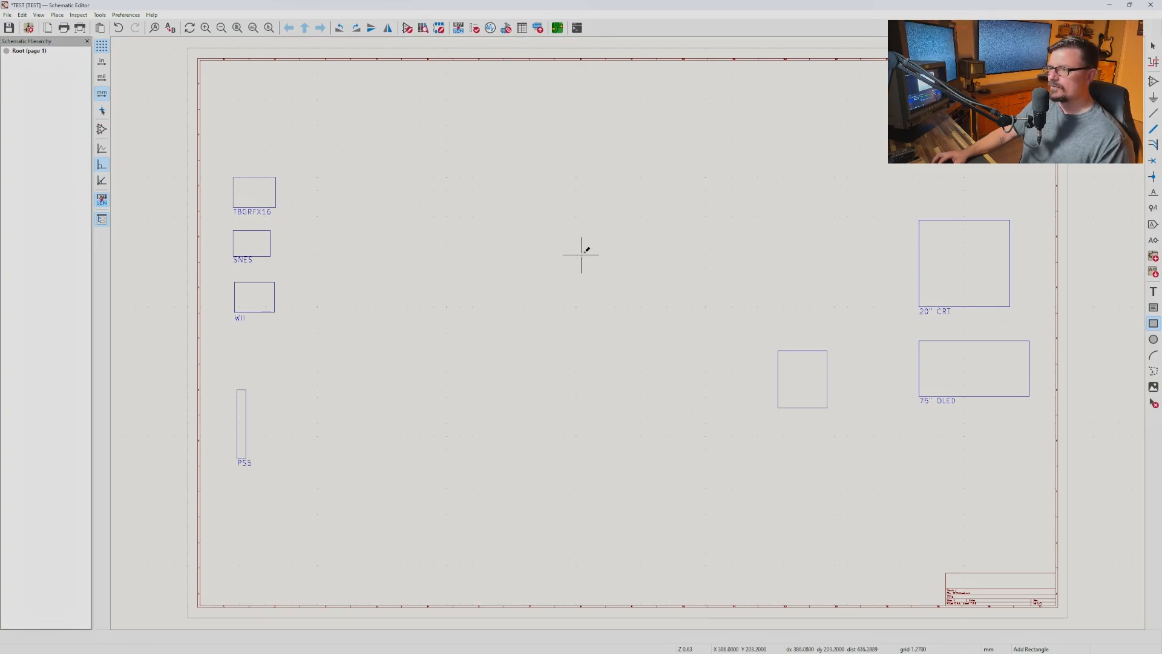
click(634, 331)
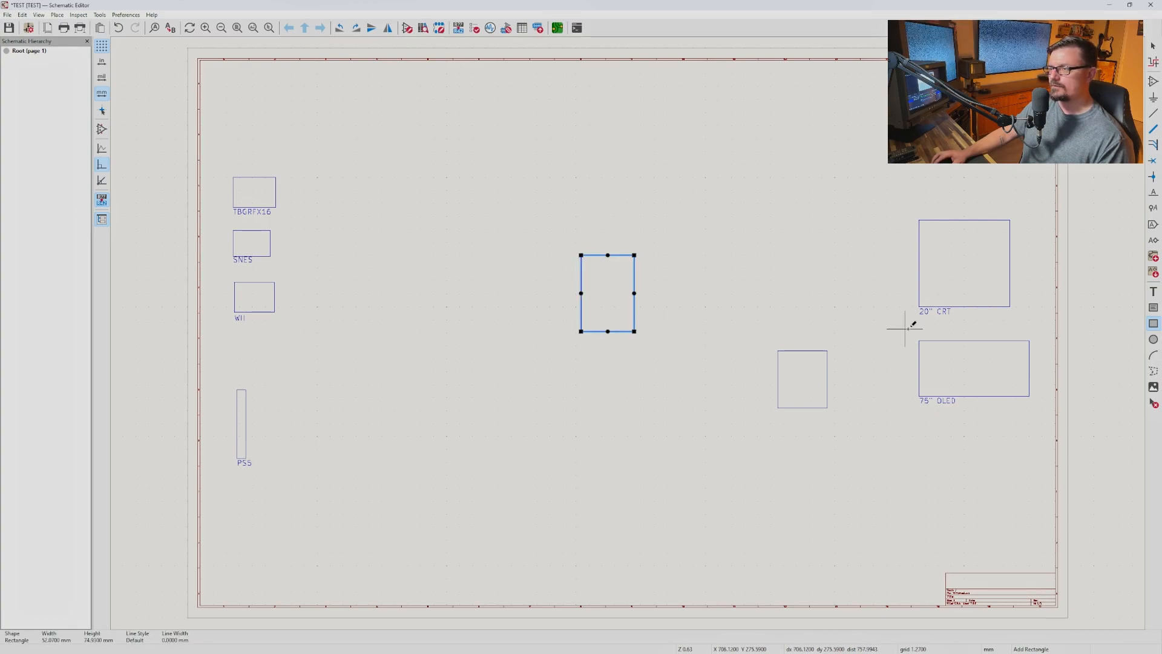
key(Escape)
- Duplicate the 20" CRT label beneath the new rectangle beside the 75" OLED block and change its text to 2:2 HDMI MATRIX
click(927, 315)
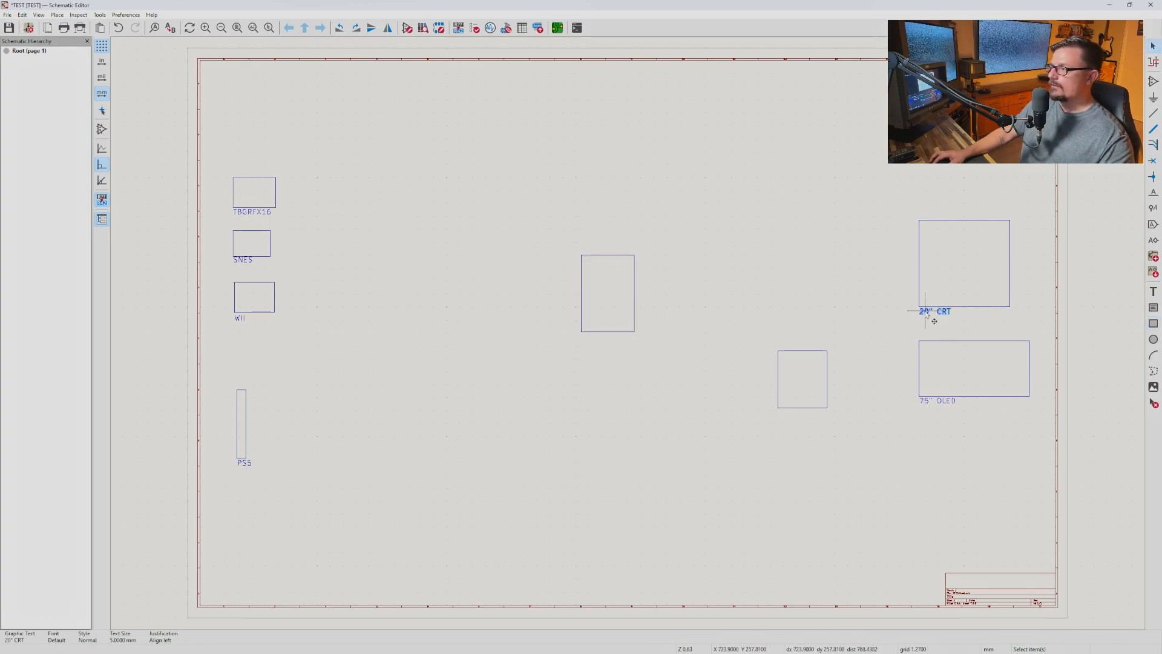
key(ctrl+d)
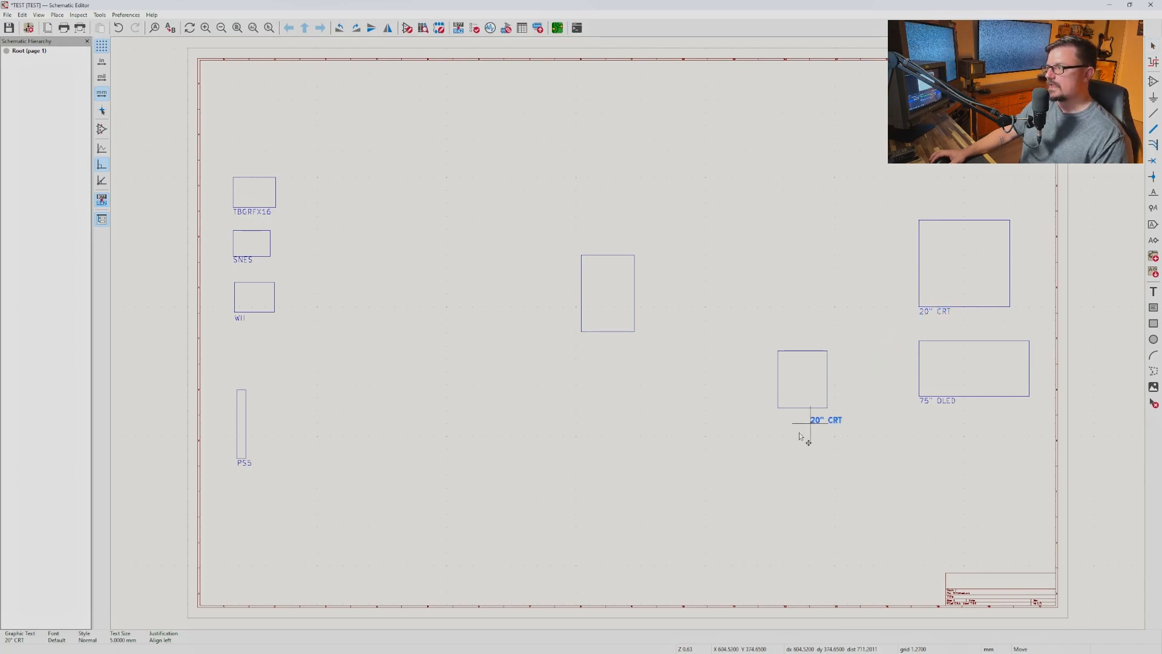
click(783, 416)
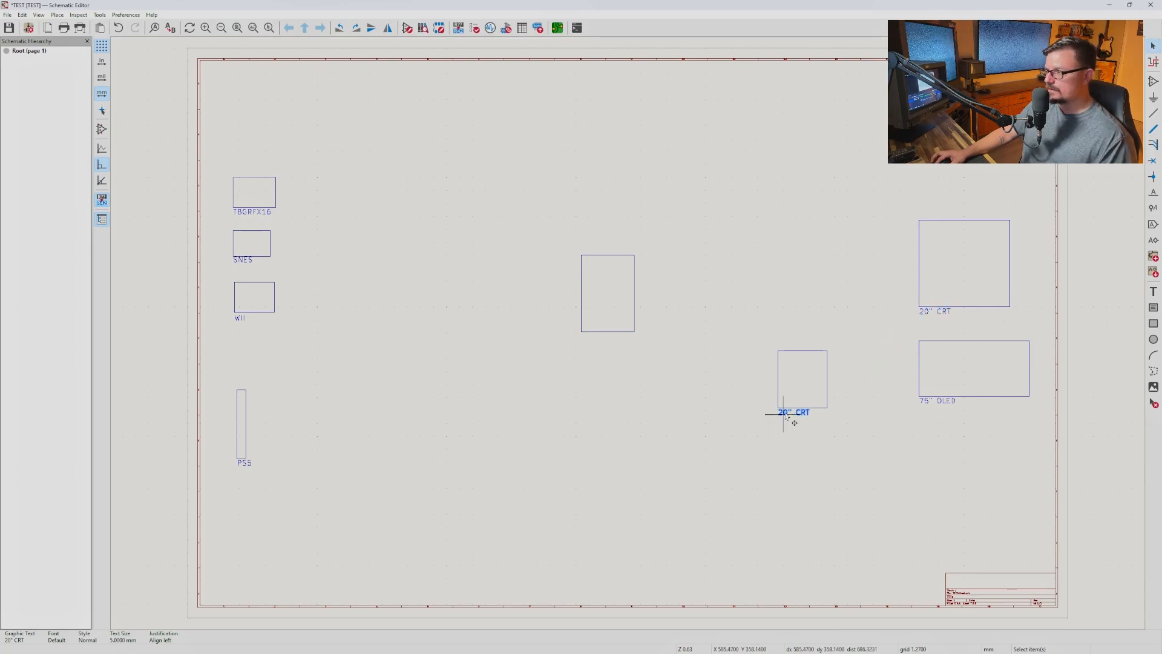
double_click(786, 416)
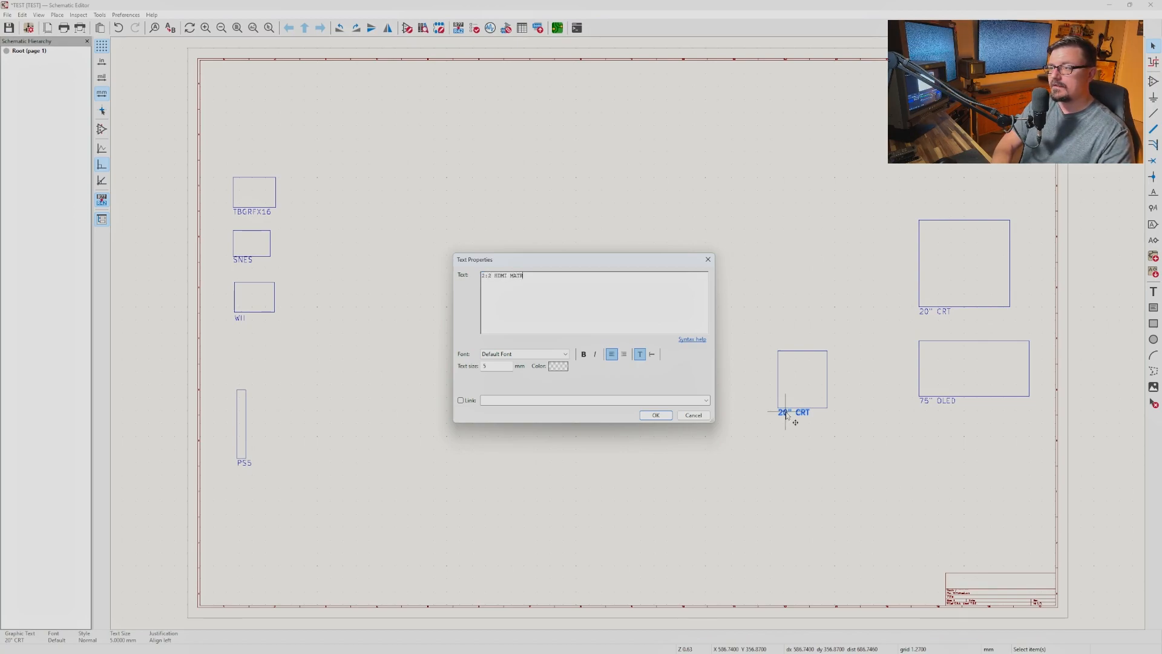
click(656, 415)
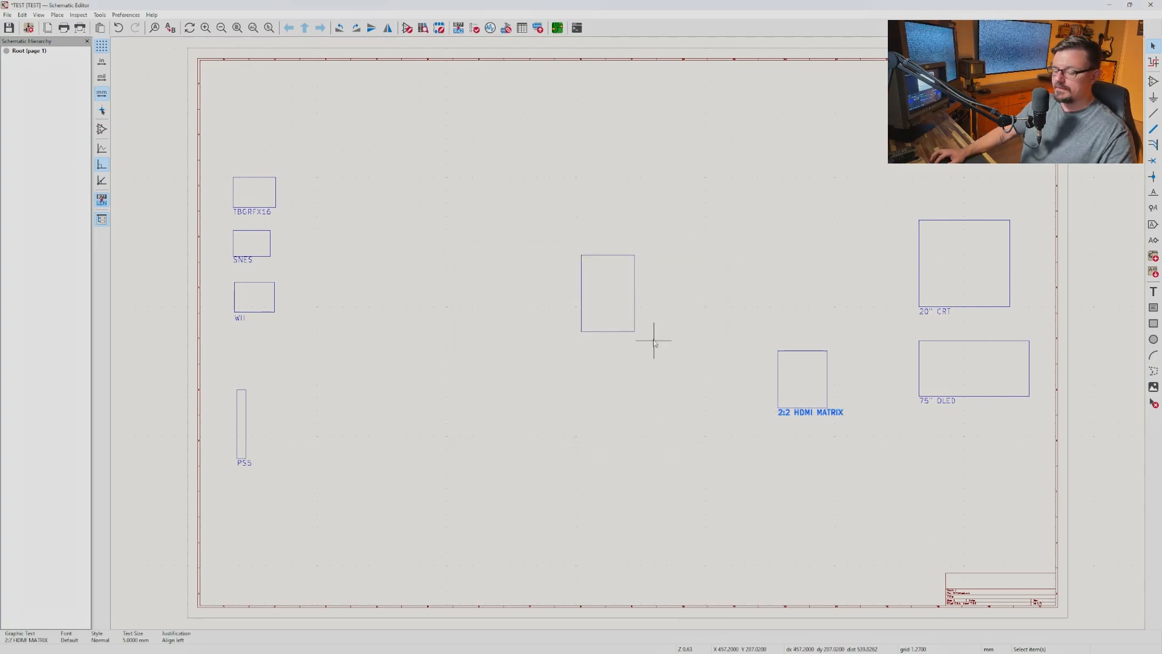
- Duplicate the 2:2 HDMI MATRIX label beneath the central rectangle and change its text to TINK 5X PRO
key(ctrl+d)
click(582, 342)
double_click(593, 338)
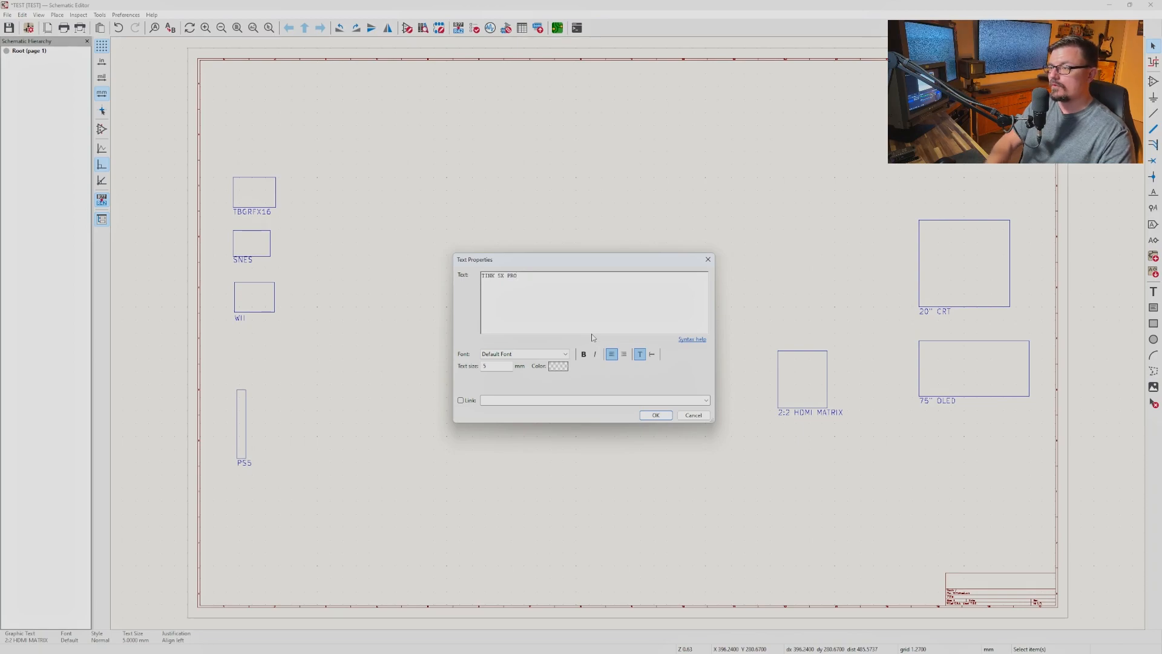
click(654, 415)
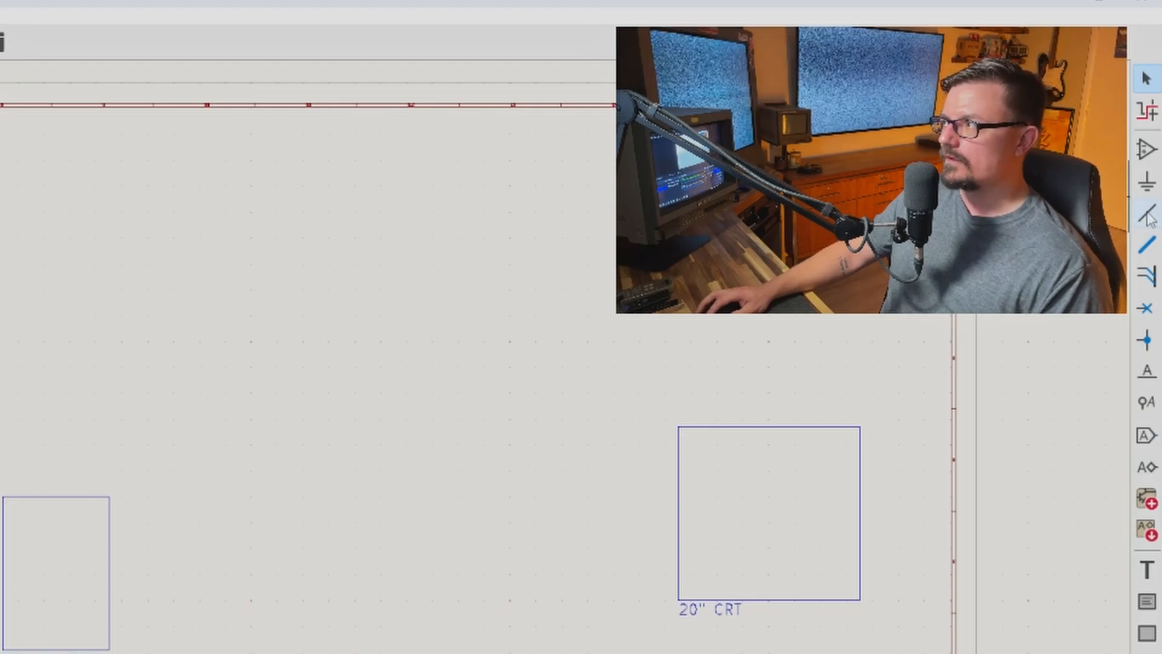
- Draw a wire from the TBGRFX16 block over the TINK 5X PRO block and down to the left edge of the 20" CRT
click(1149, 215)
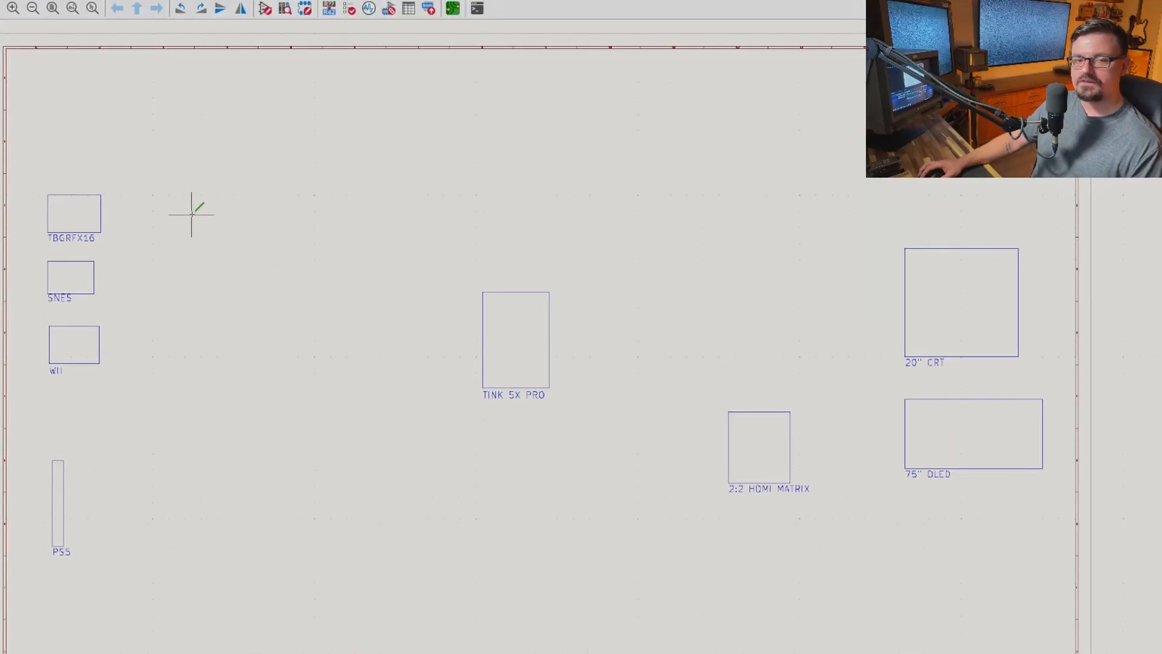
click(101, 215)
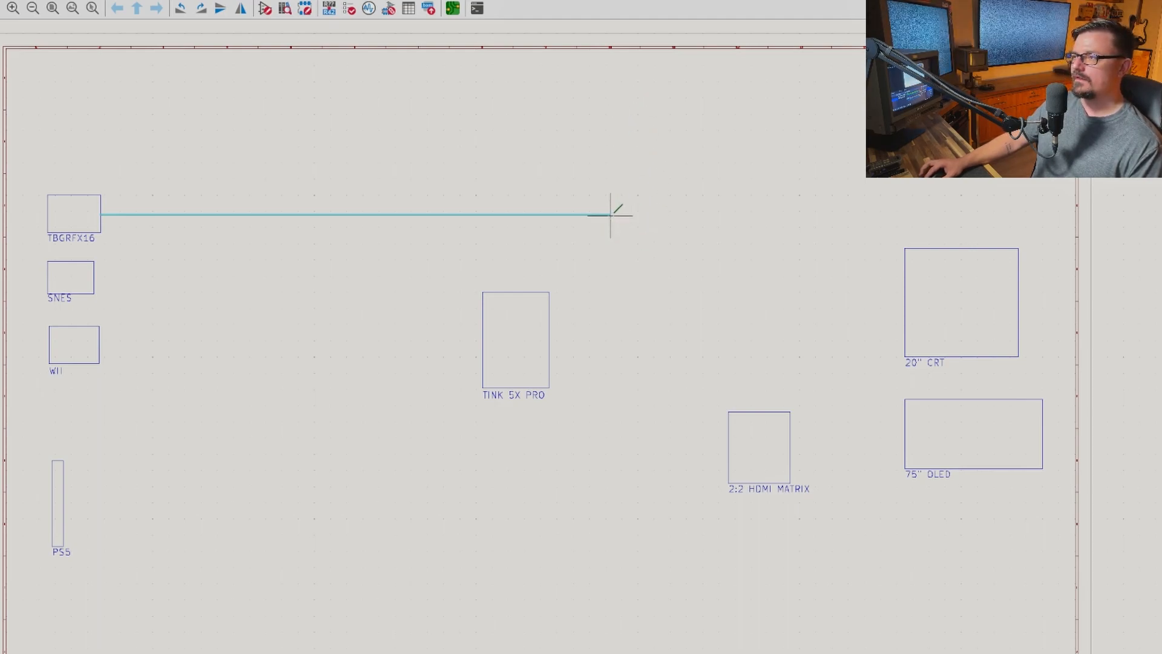
click(609, 277)
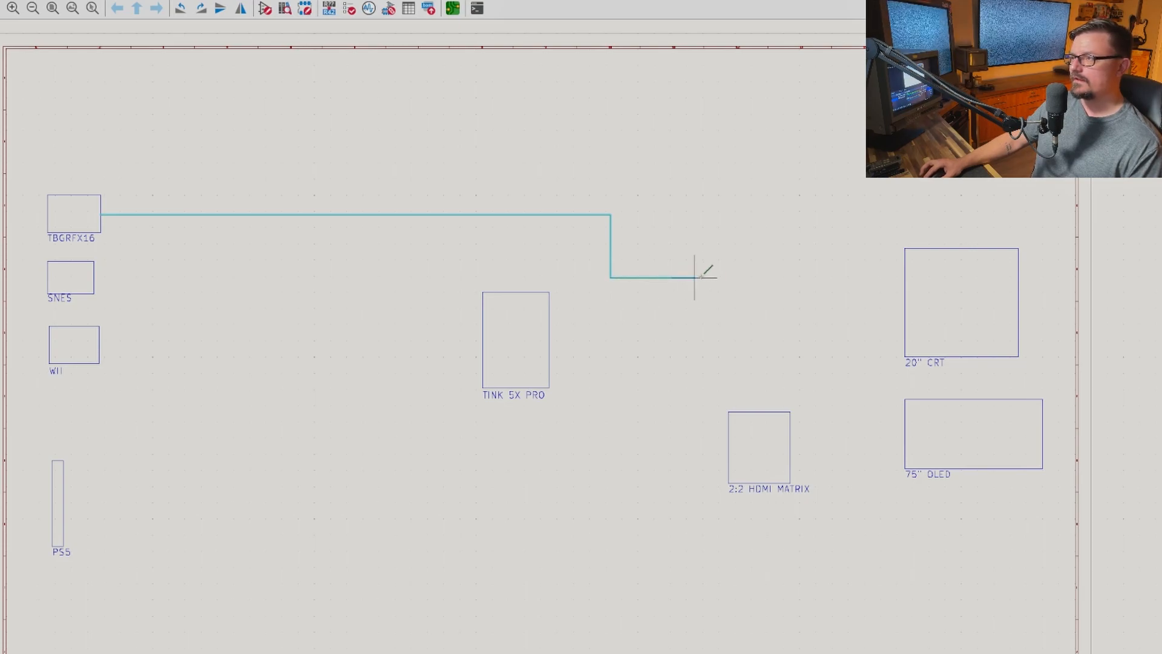
right_click(906, 277)
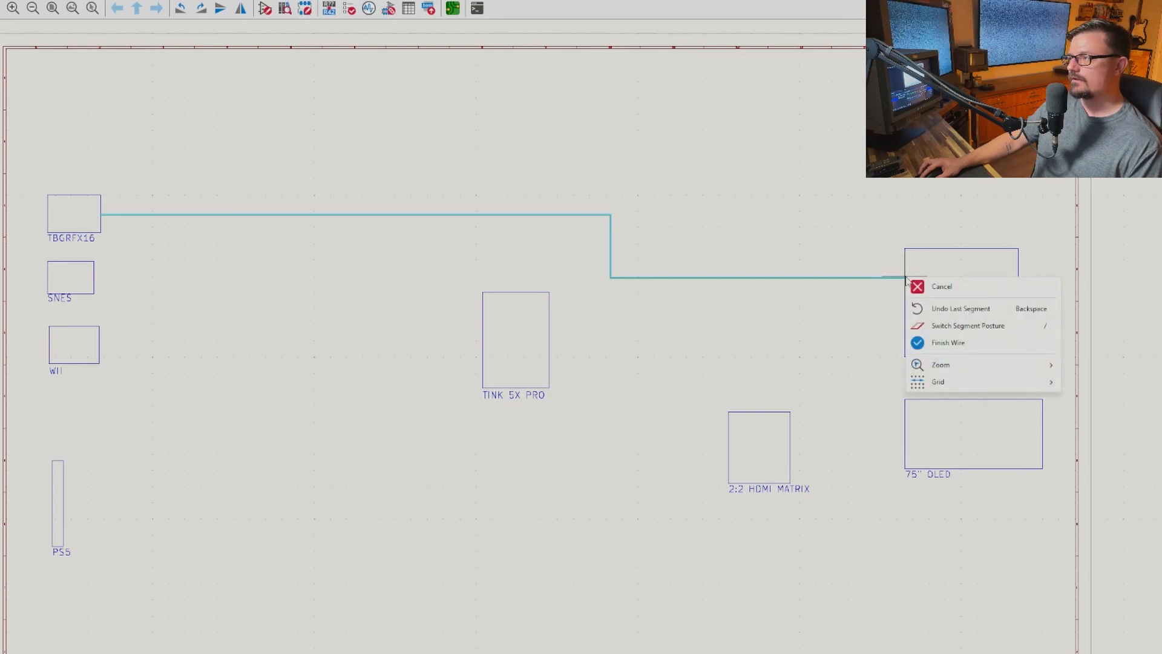
click(939, 342)
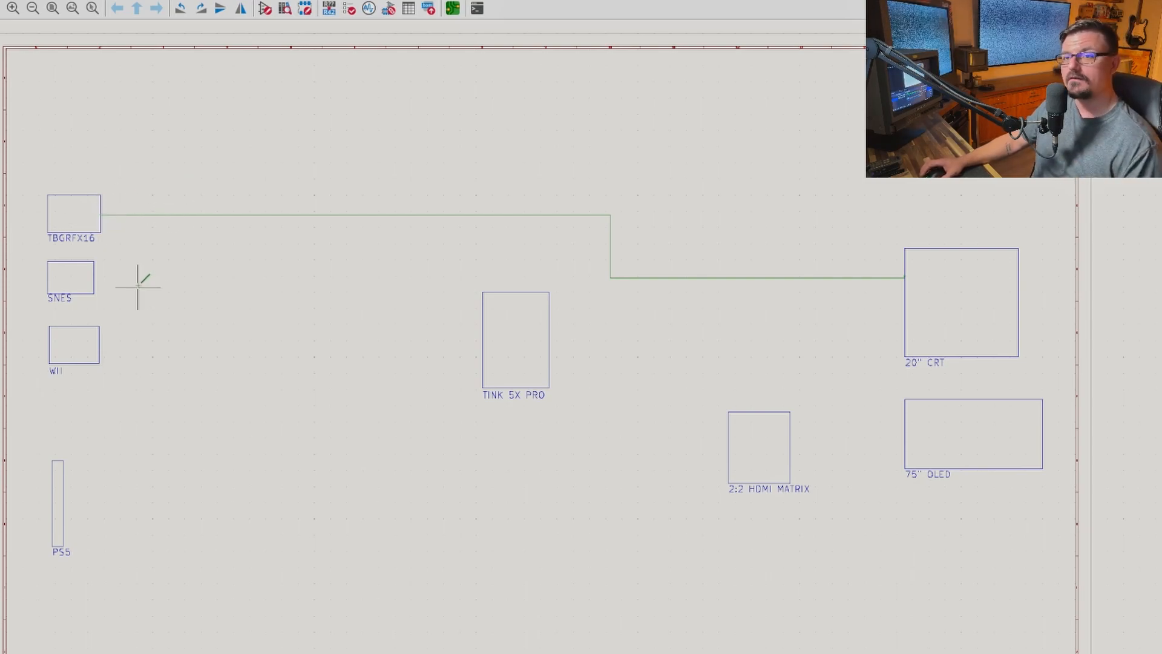
- Wire the SNES block with a stepped line and the WII block with a straight line to the TINK 5X PRO's left edge
click(94, 270)
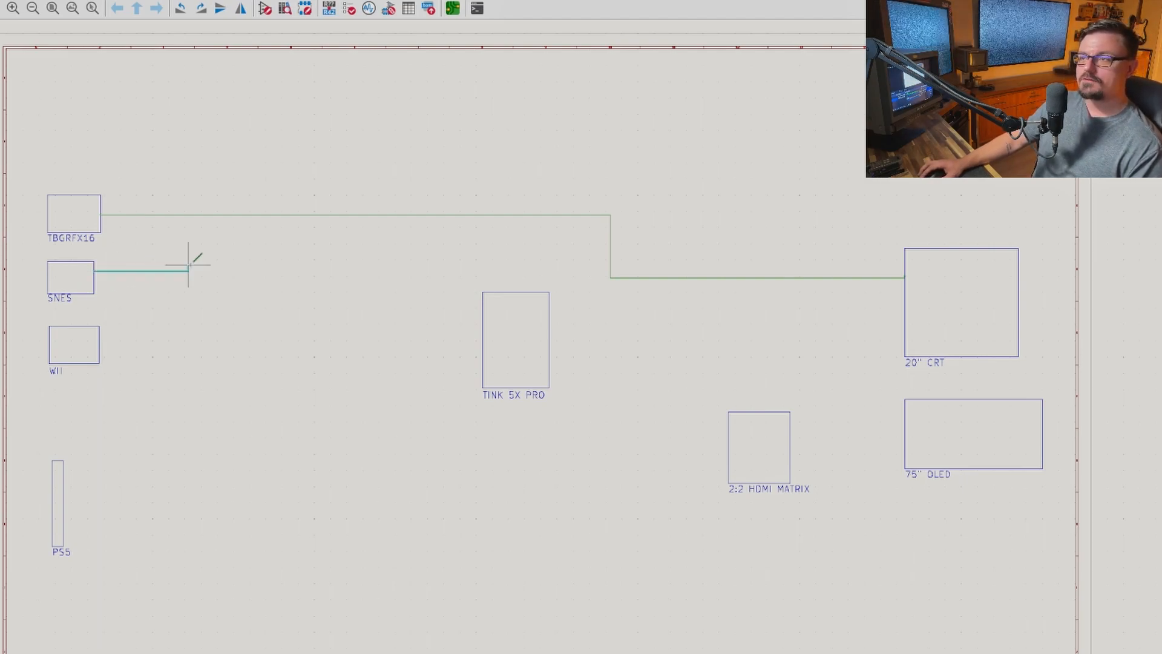
click(314, 271)
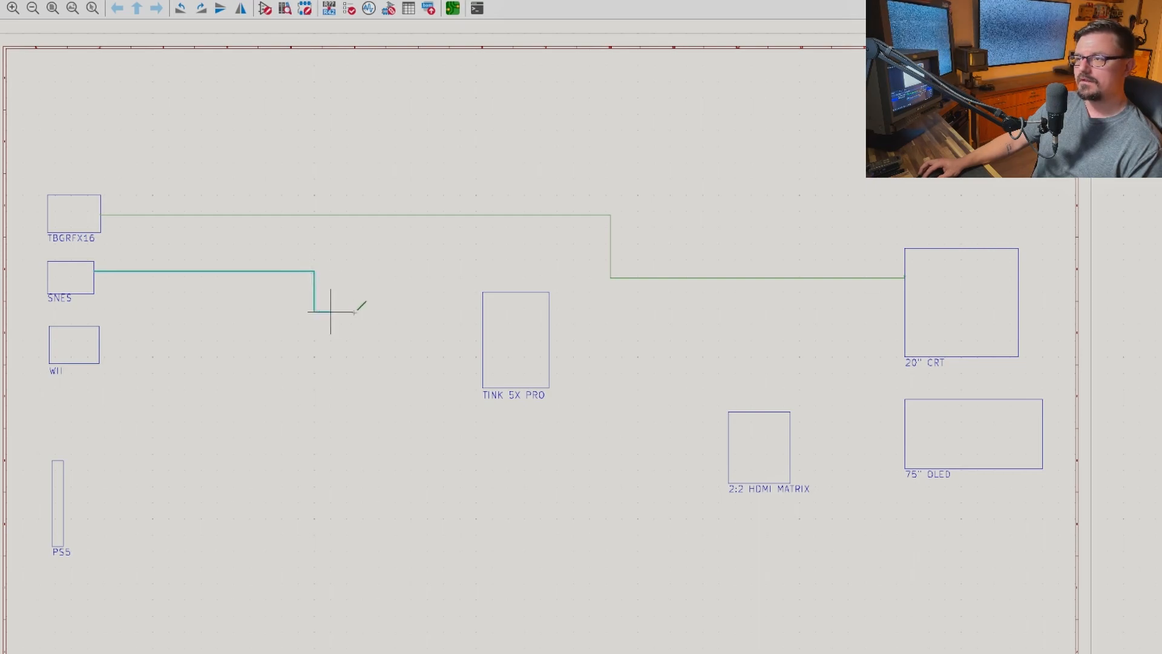
right_click(482, 311)
click(521, 374)
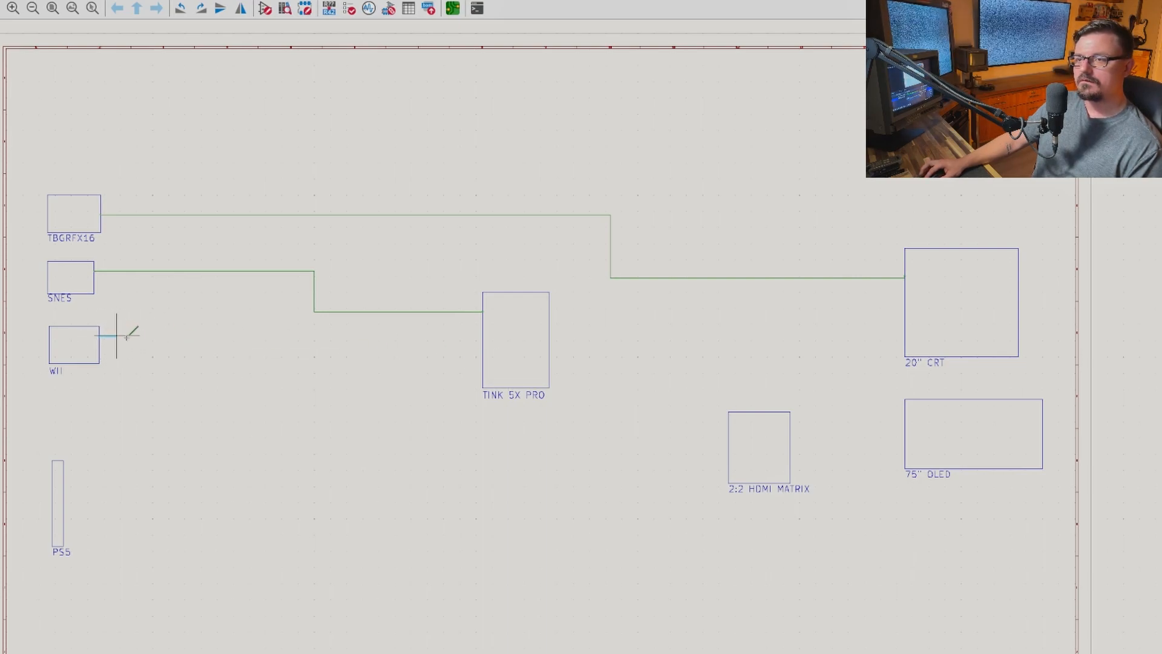
click(107, 335)
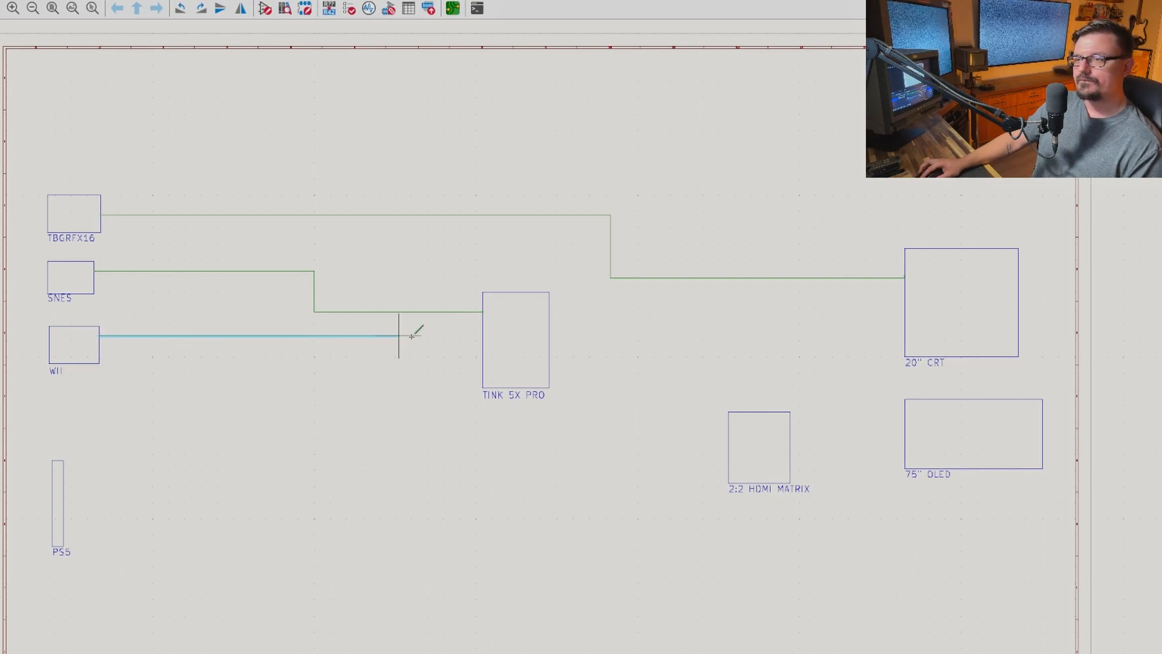
right_click(482, 334)
click(523, 402)
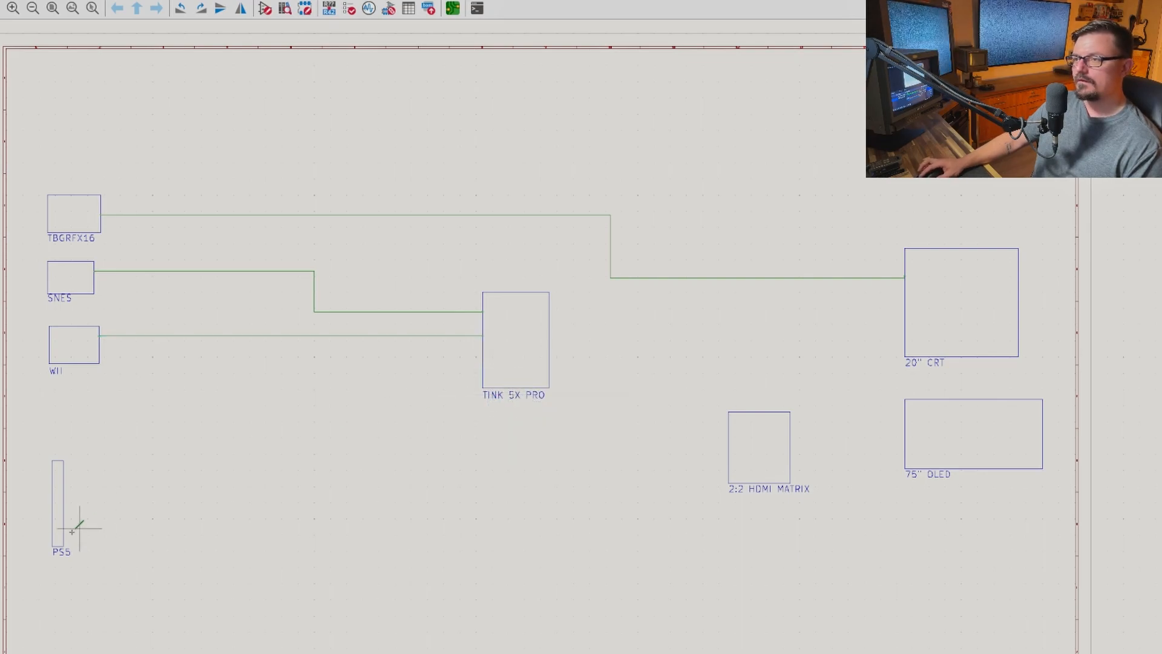
- Draw a stepped wire from the PS5 block's right edge to the left edge of the 2:2 HDMI MATRIX
click(64, 481)
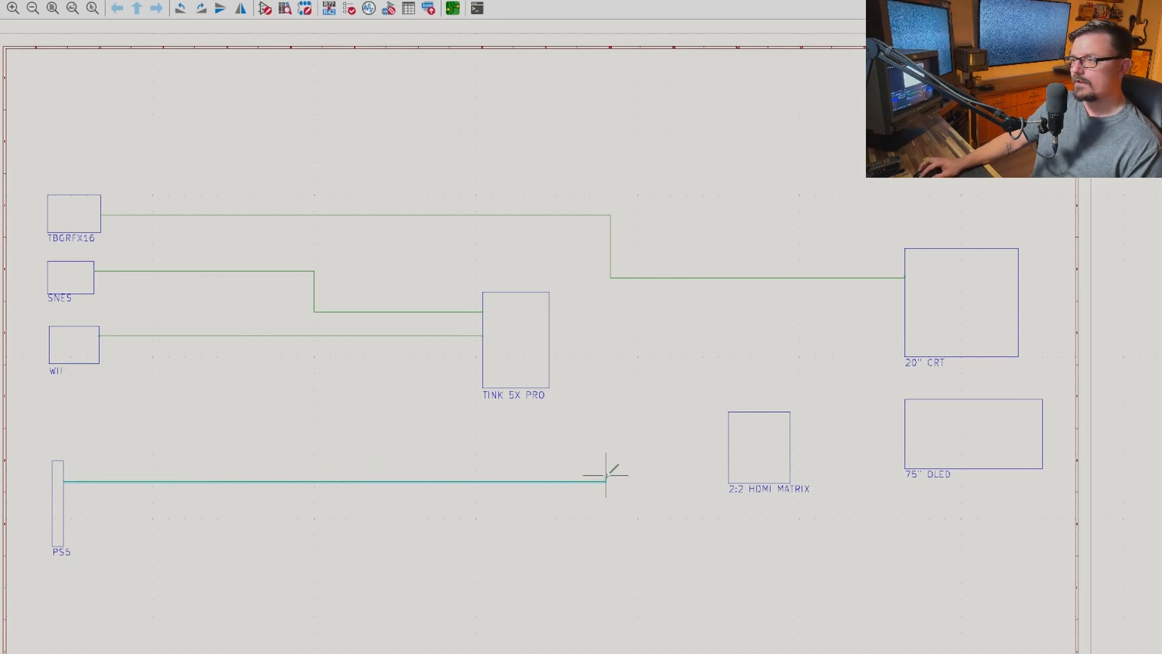
click(619, 441)
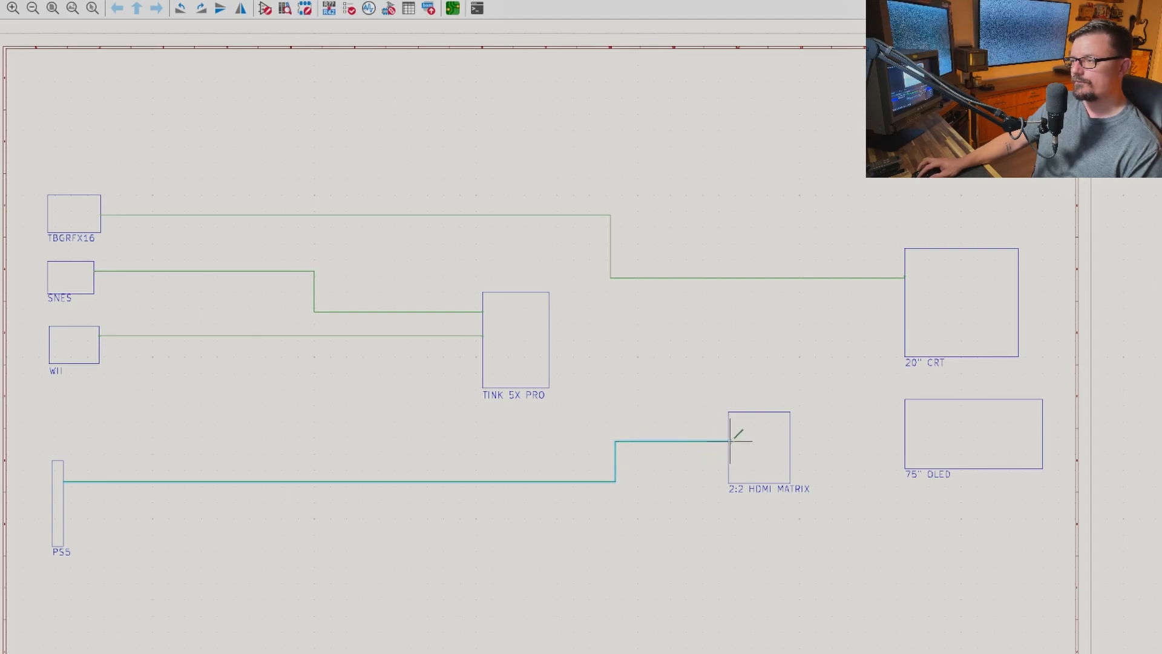
right_click(729, 442)
click(769, 470)
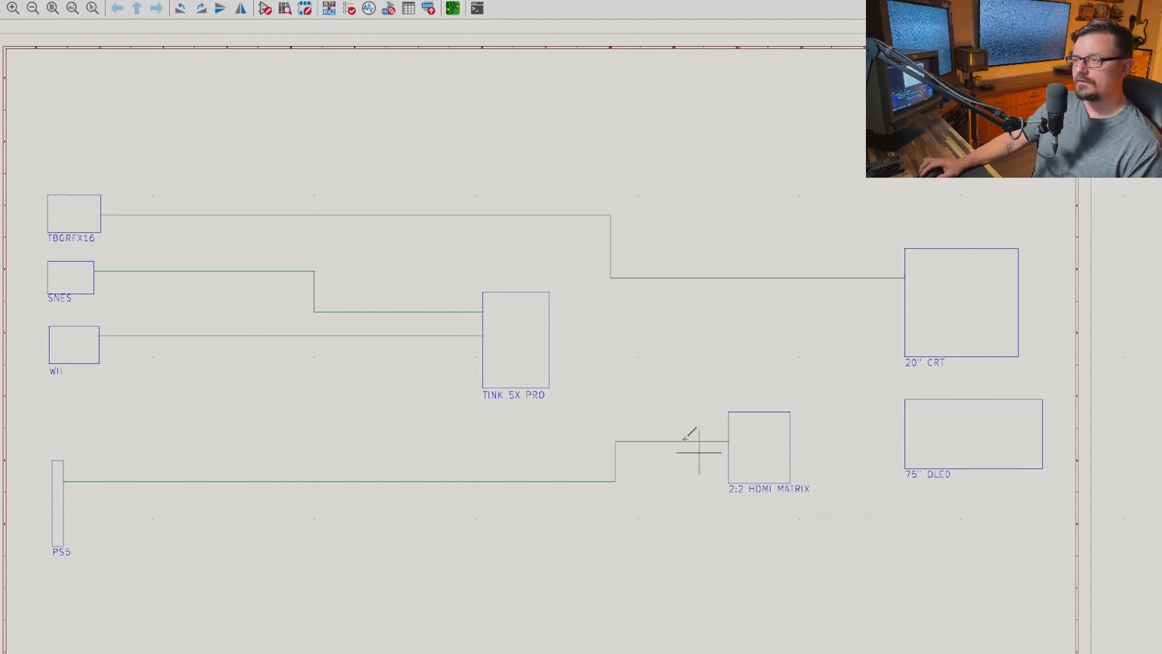
- Draw a stepped wire from the TINK 5X PRO's right edge to the 2:2 HDMI MATRIX, just above the PS5 wire
click(549, 326)
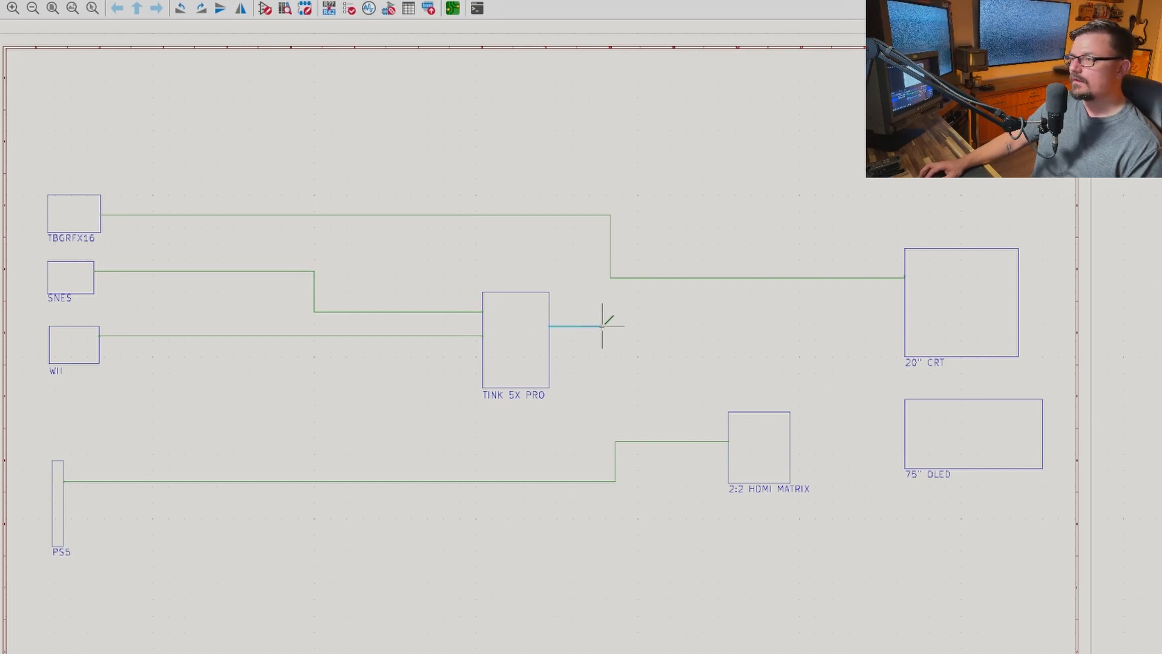
click(615, 422)
right_click(729, 419)
click(742, 482)
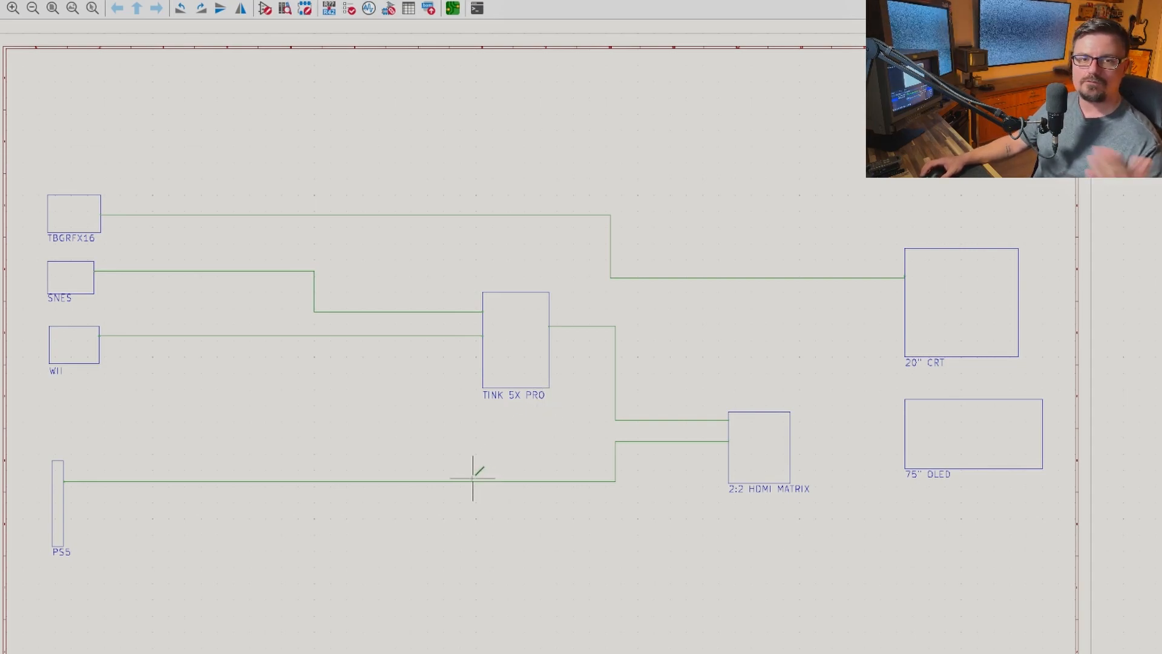
- Draw a straight wire from the 2:2 HDMI MATRIX's right edge to the 75" OLED block
click(790, 433)
right_click(904, 434)
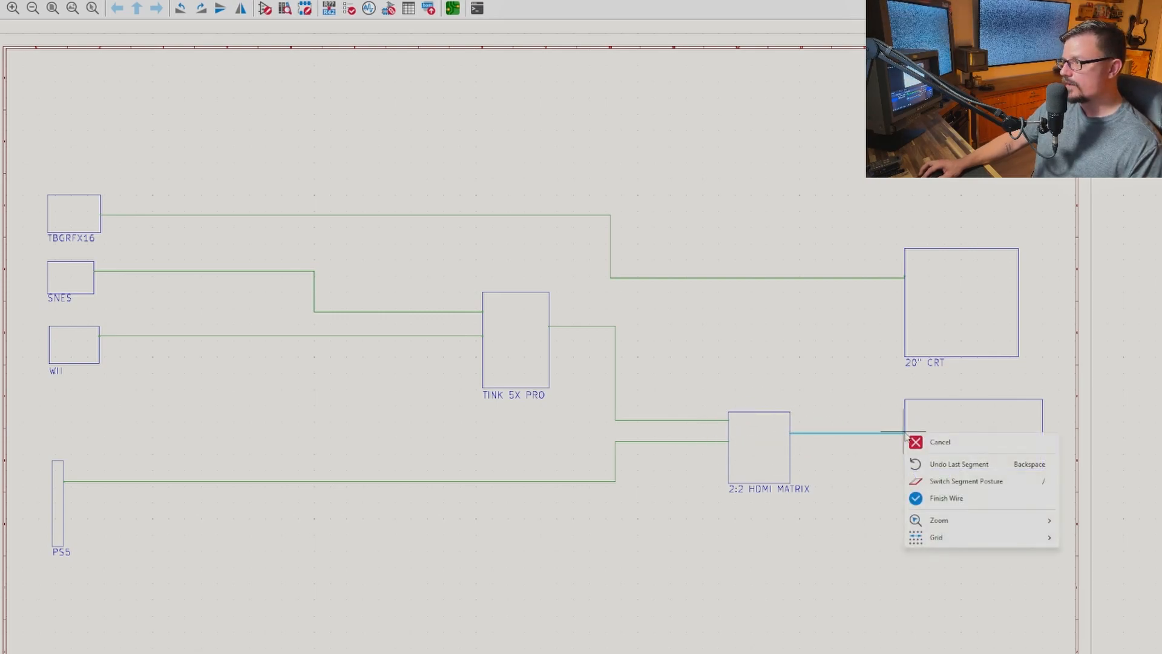
click(928, 498)
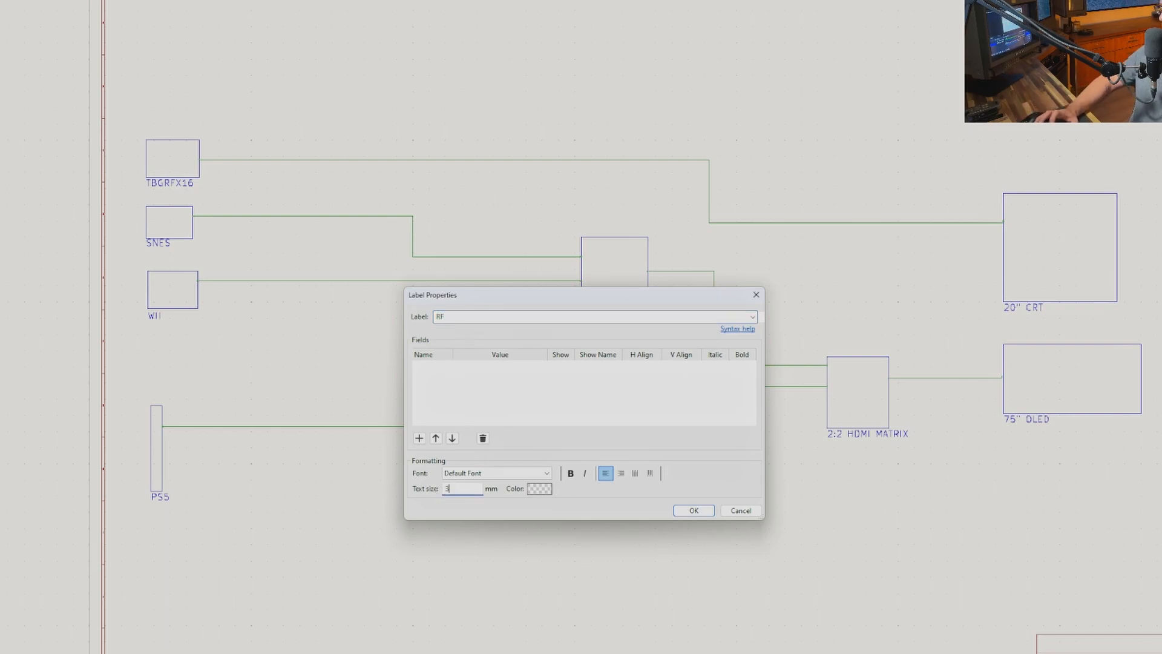
- Place an RF net label with 3 mm text on the wire just beside the TBGRFX16 block
click(693, 511)
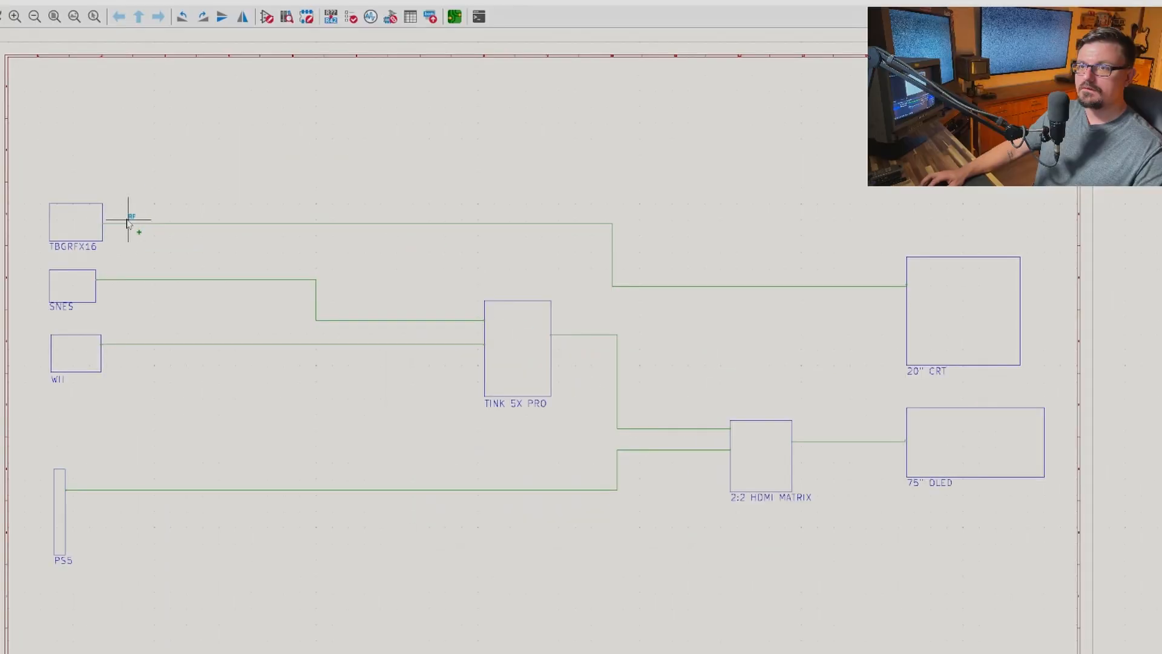
click(109, 223)
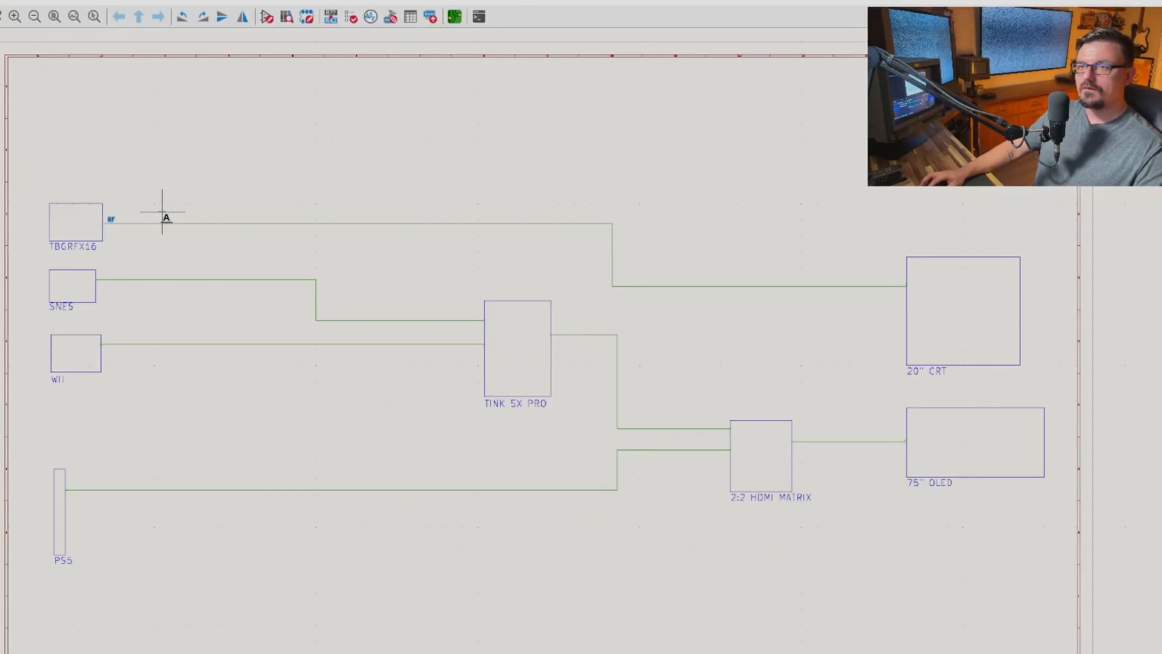
key(Escape)
- Duplicate the RF label onto the other end of the same wire, beside the 20" CRT block
click(112, 220)
key(ctrl+d)
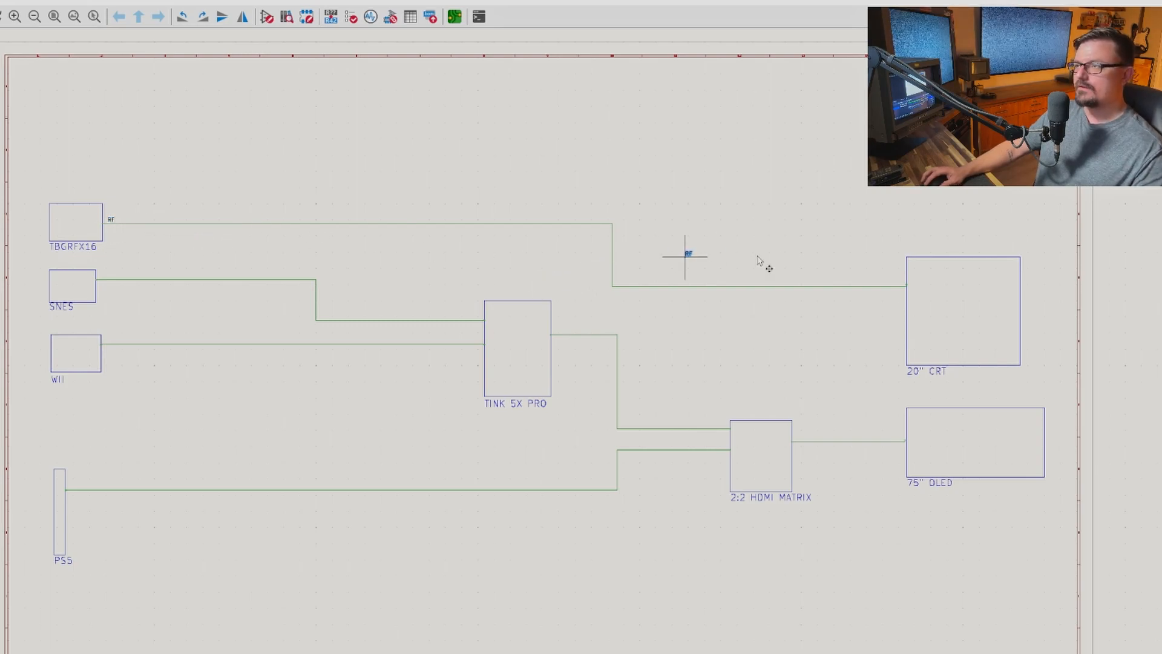
click(895, 286)
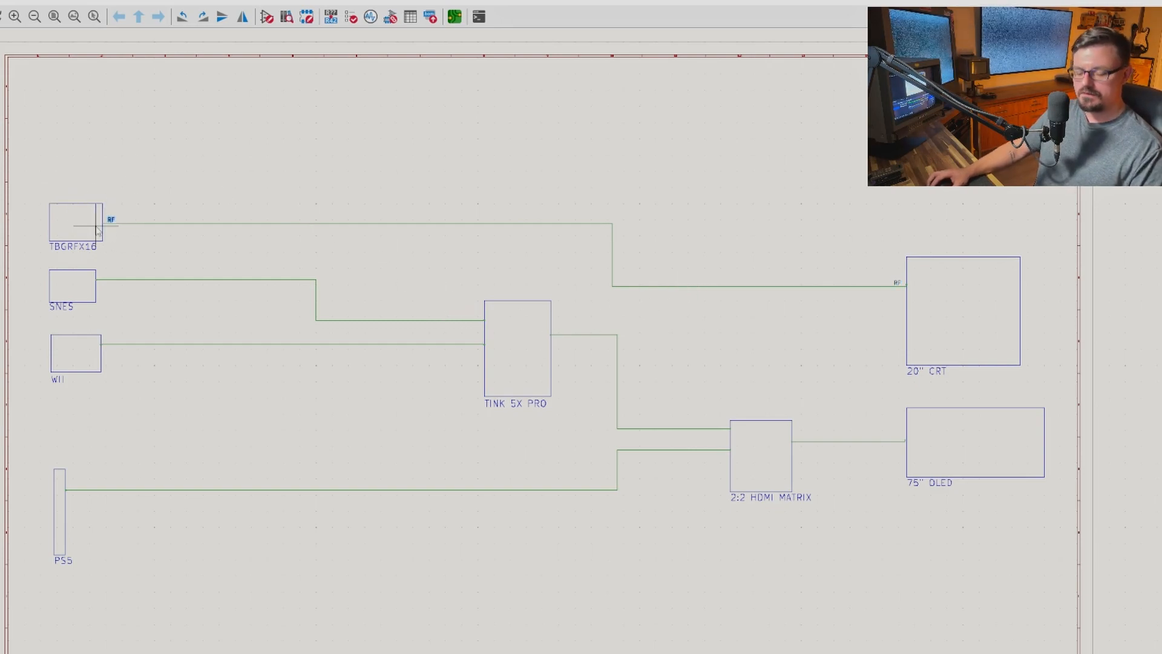
- Duplicate the RF label onto both ends of the SNES, WII, PS5, TINK 5X PRO output and HDMI matrix output wires
key(ctrl+d)
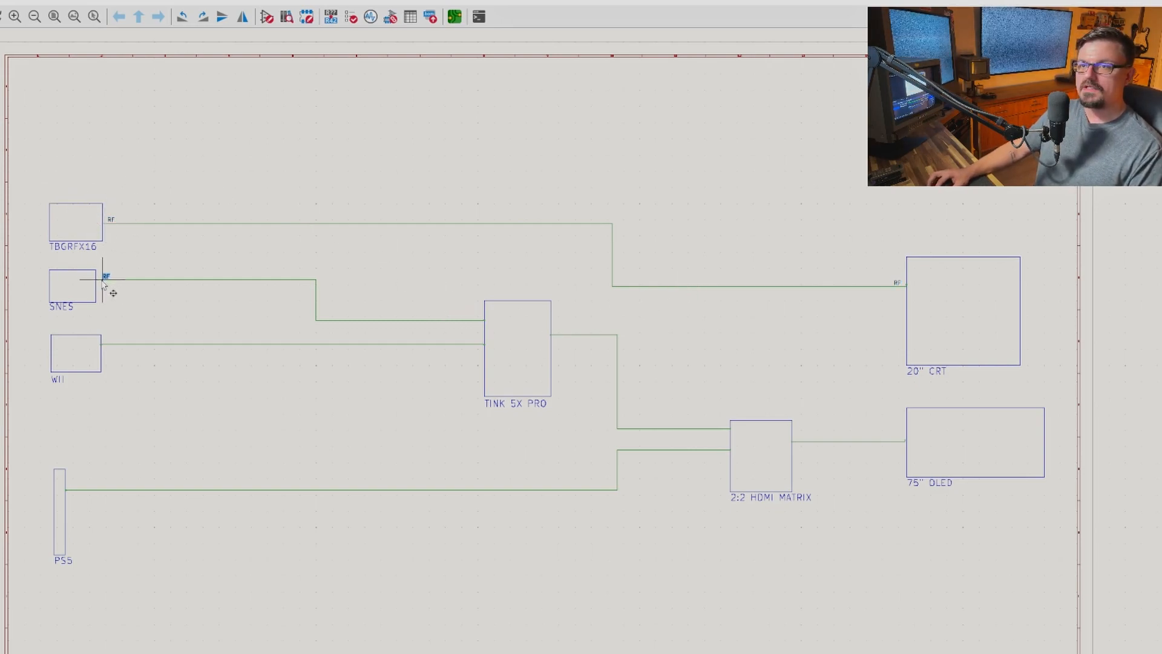
click(102, 280)
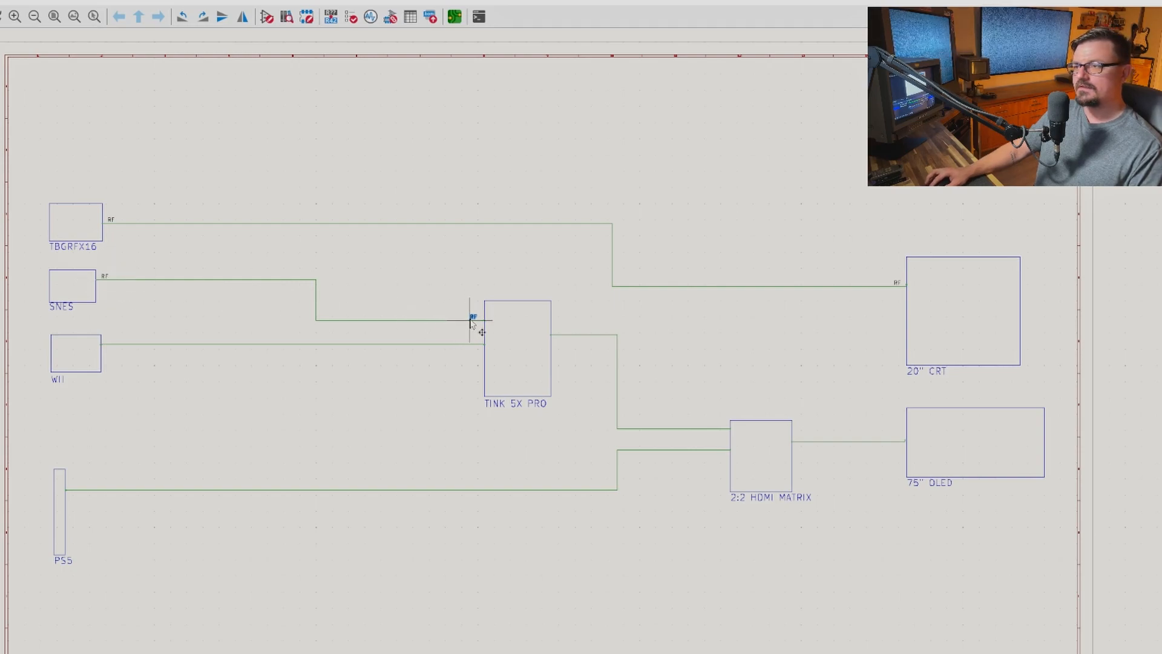
click(473, 321)
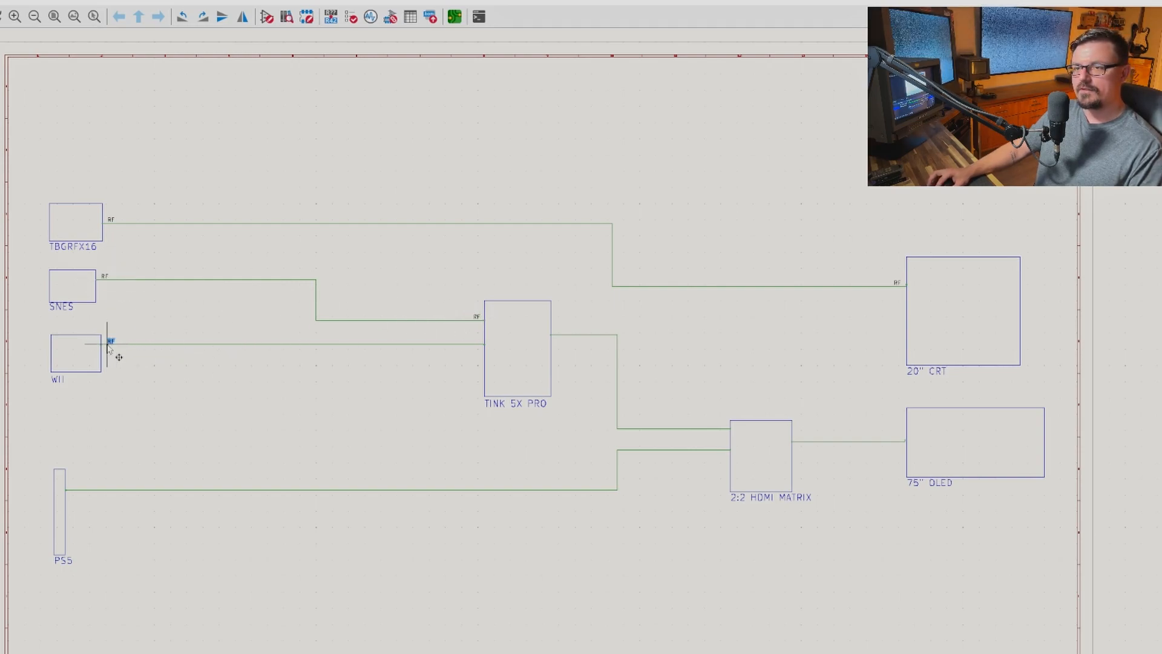
click(110, 342)
click(476, 342)
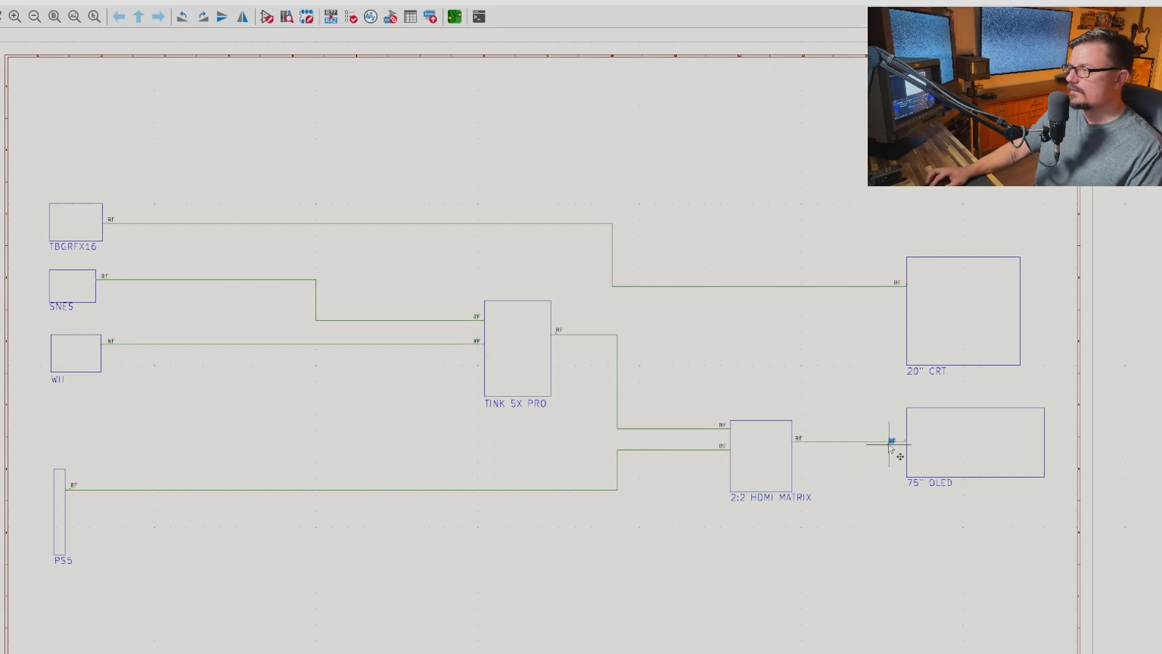
click(898, 442)
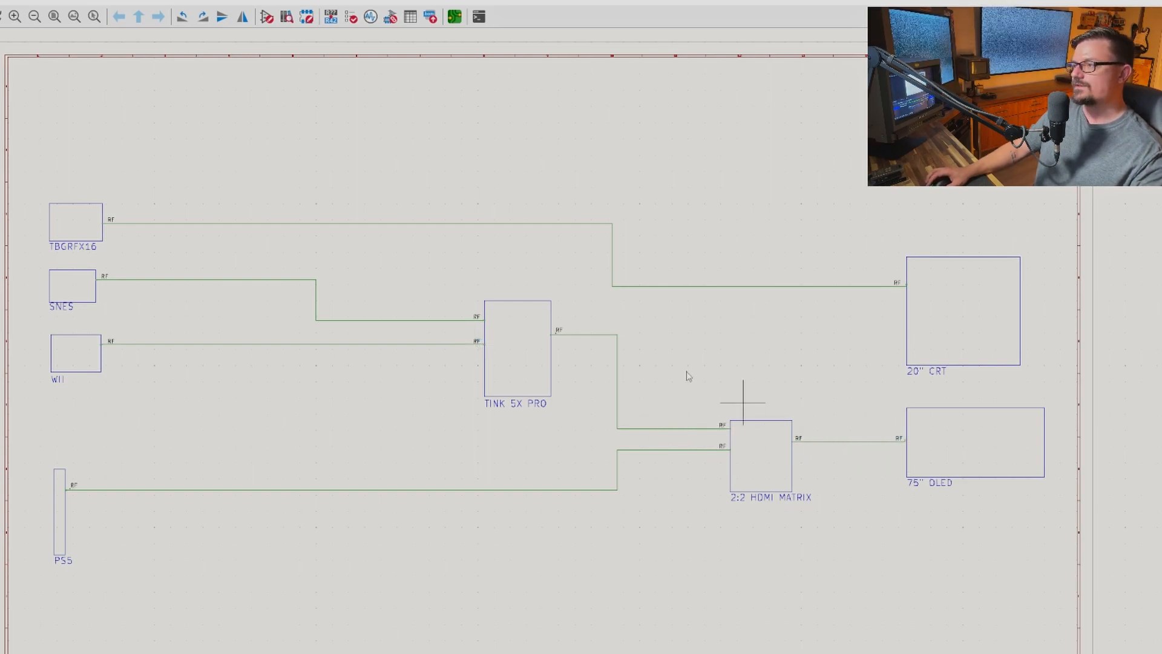
- Change the RF labels at both ends of the SNES wire to S-VIDEO
double_click(105, 277)
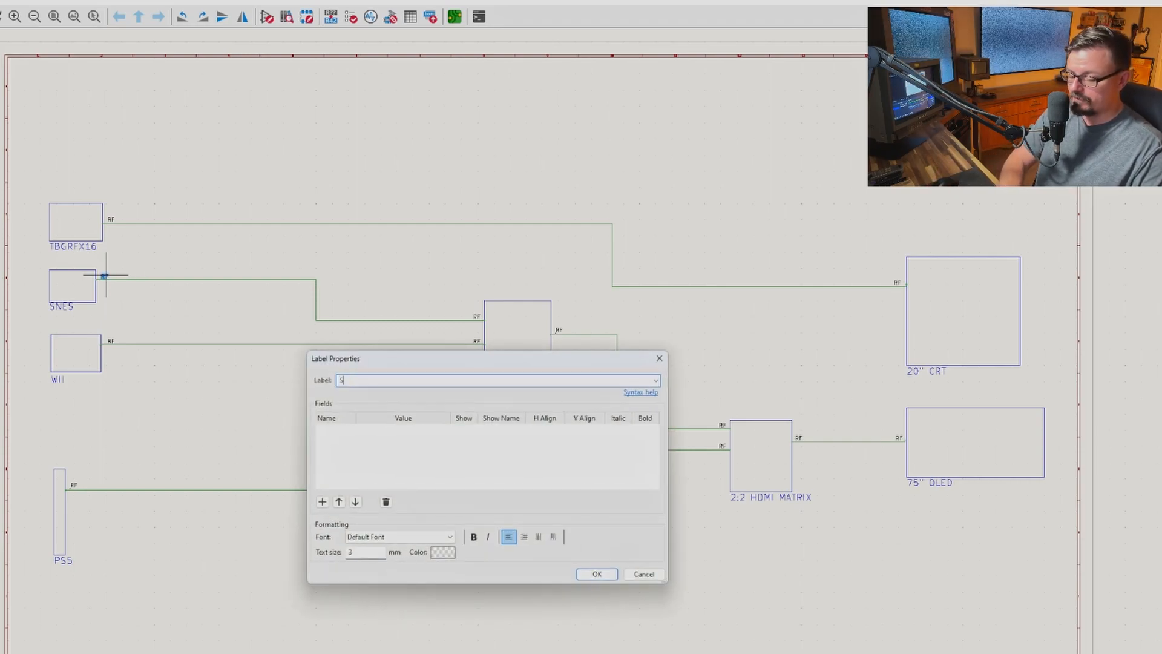
text(S-VIDEO)
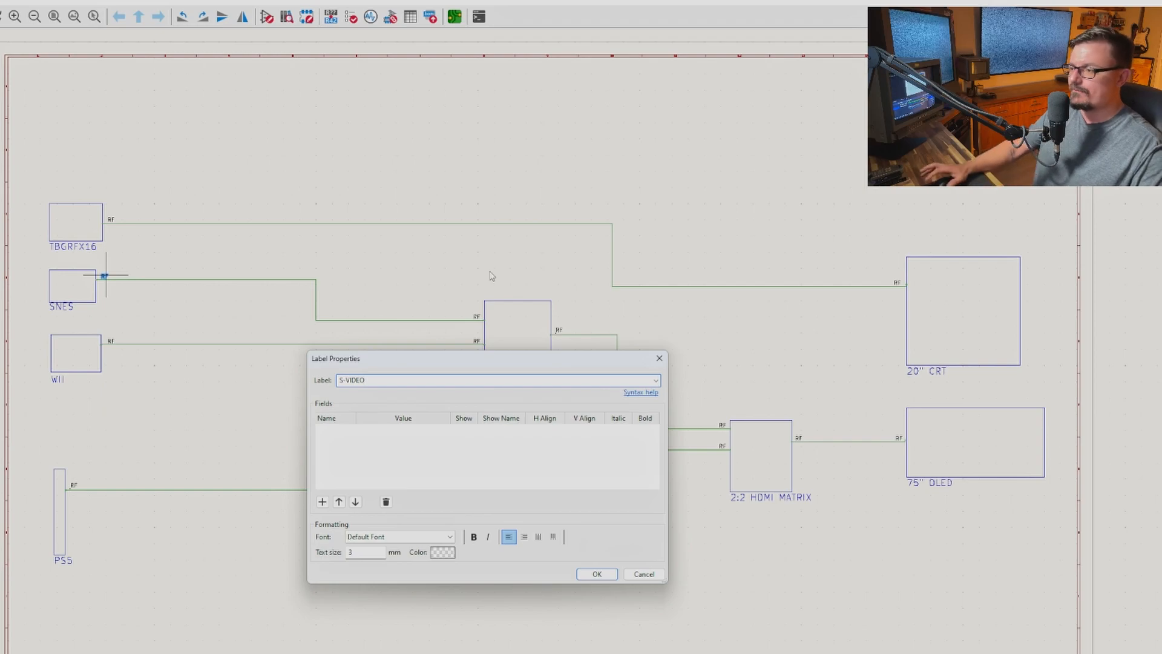
click(608, 574)
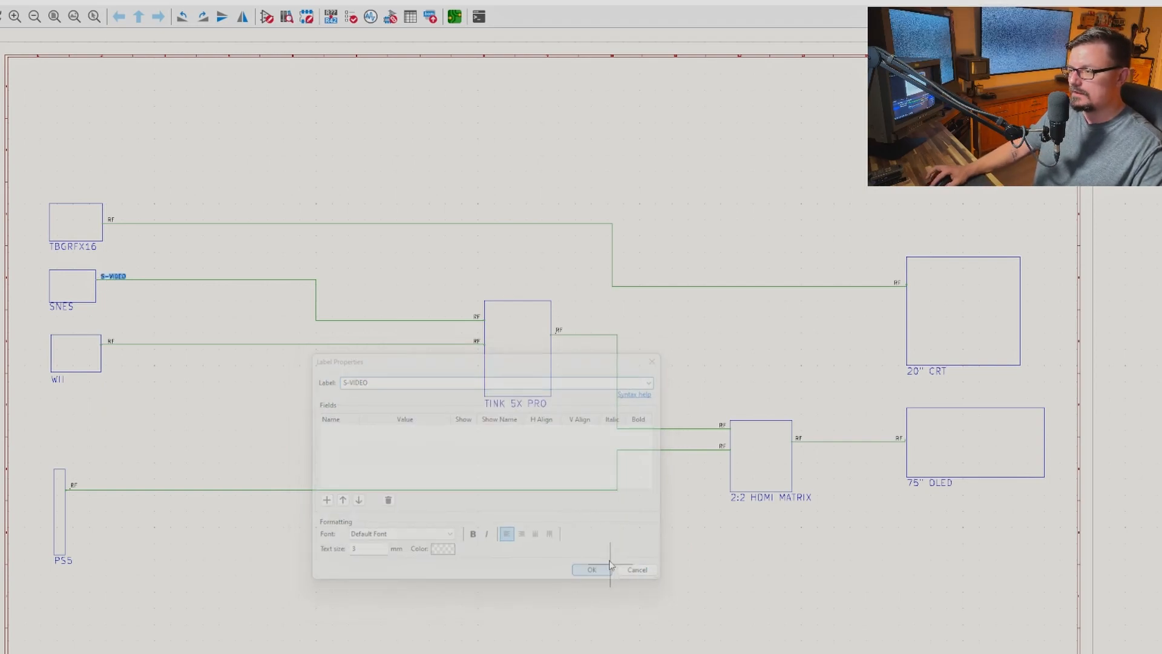
double_click(478, 316)
text(S-VIDEO)
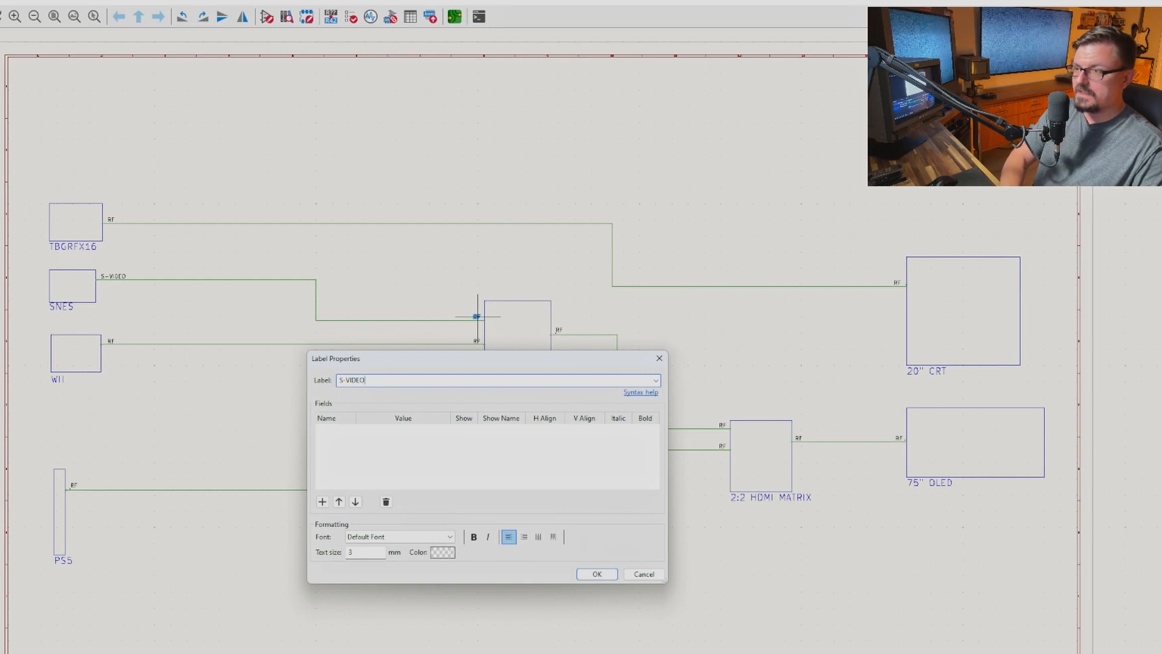
click(597, 573)
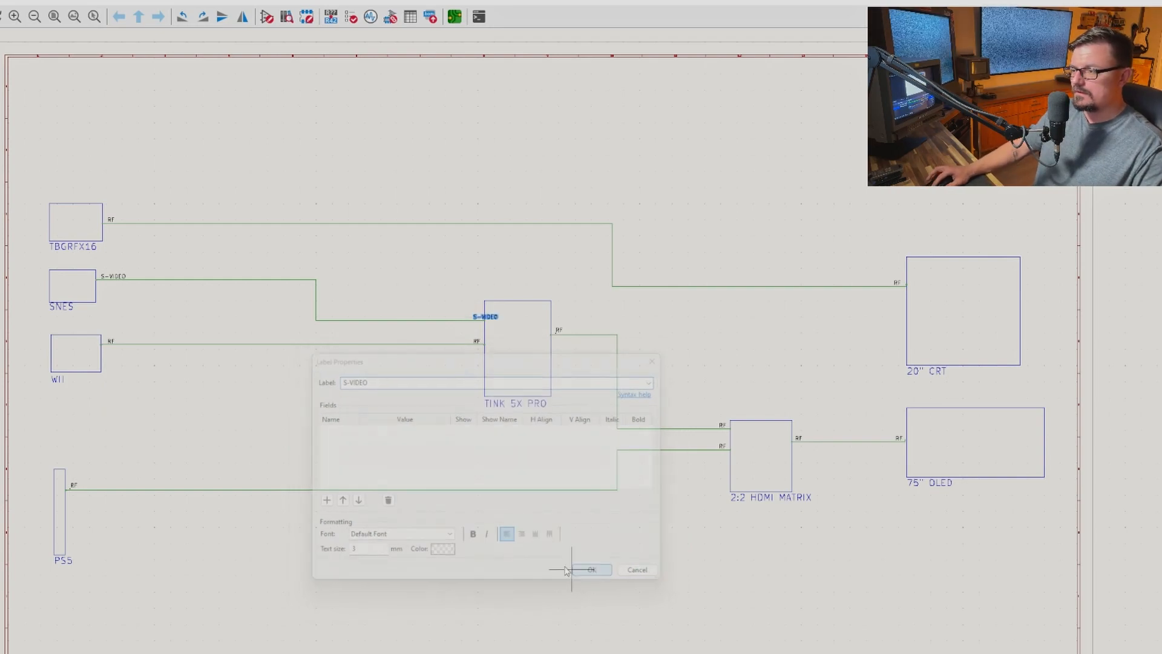
- Move the S-VIDEO label beside the TINK 5X PRO back along its wire so it clears the block
click(477, 318)
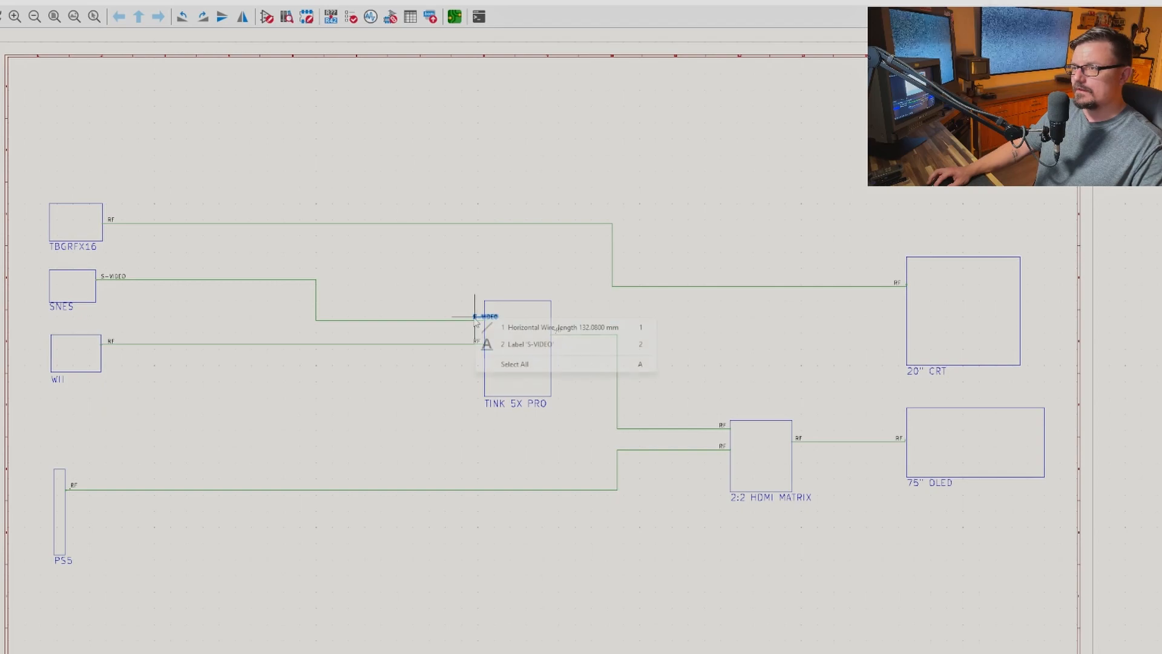
click(474, 319)
drag(477, 323, 460, 326)
click(458, 323)
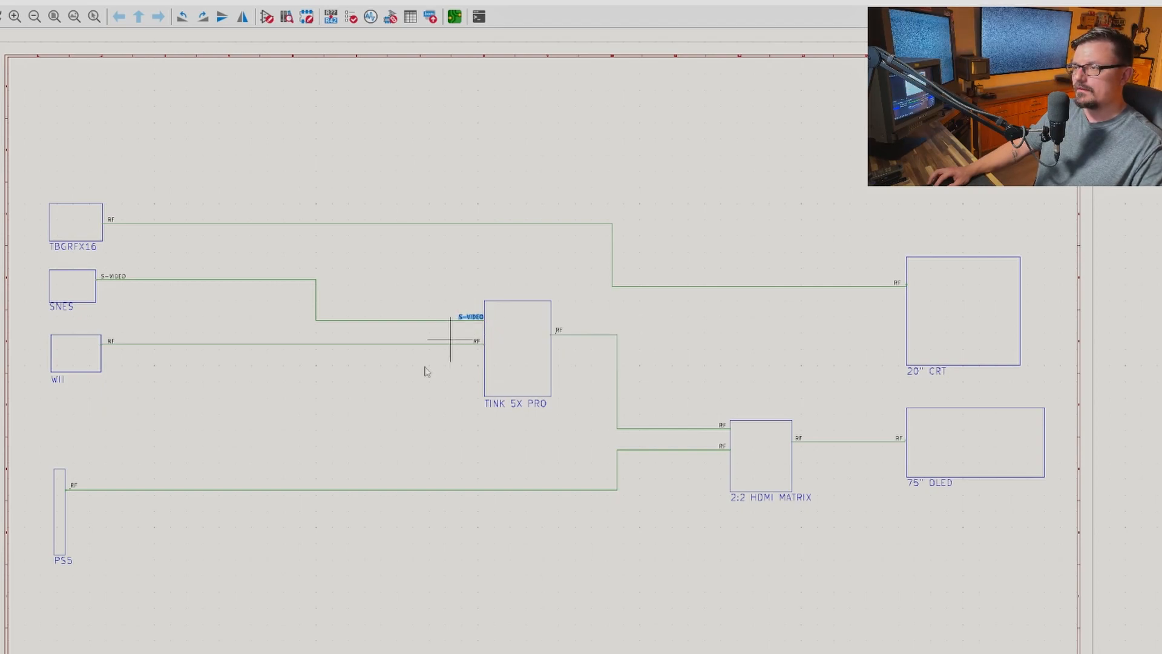
- Change the RF labels at both ends of the WII wire to YPbPr and shift the TINK 5X PRO one clear of the block
double_click(112, 342)
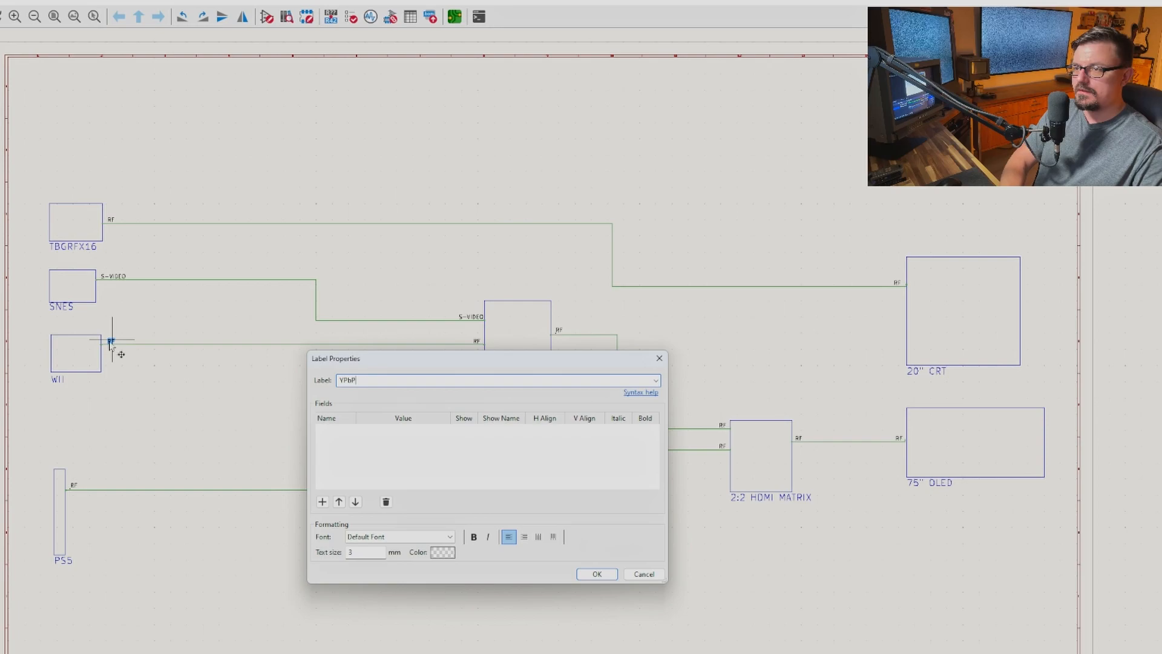
click(598, 573)
key(m)
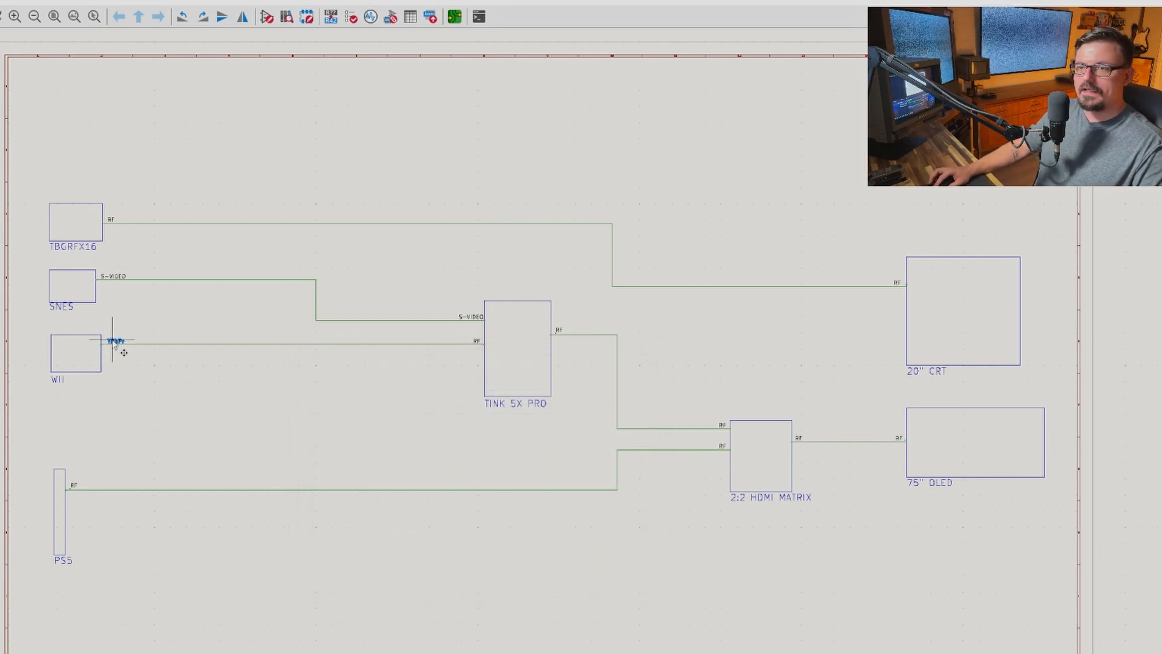
double_click(477, 341)
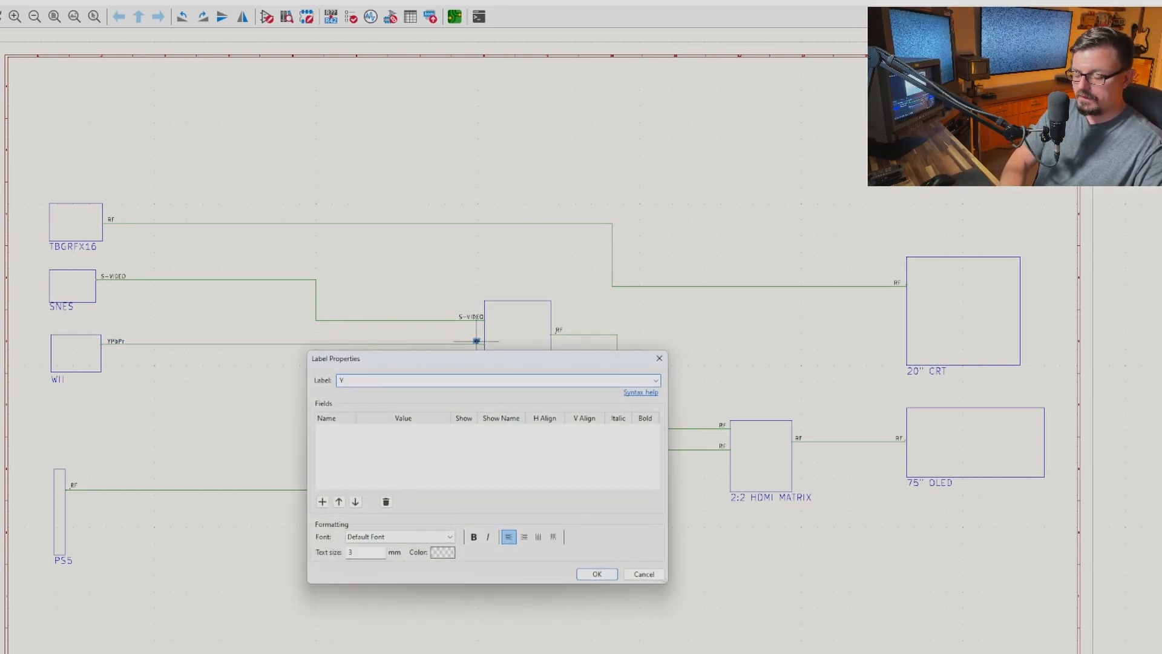
text(YPbPr)
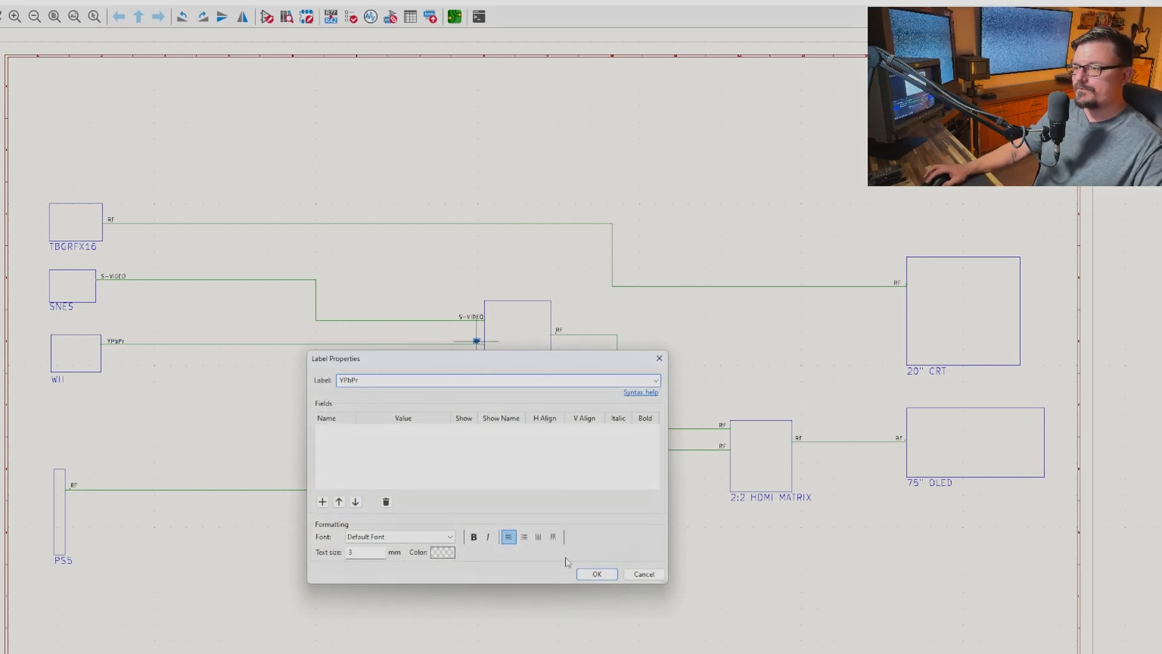
click(596, 573)
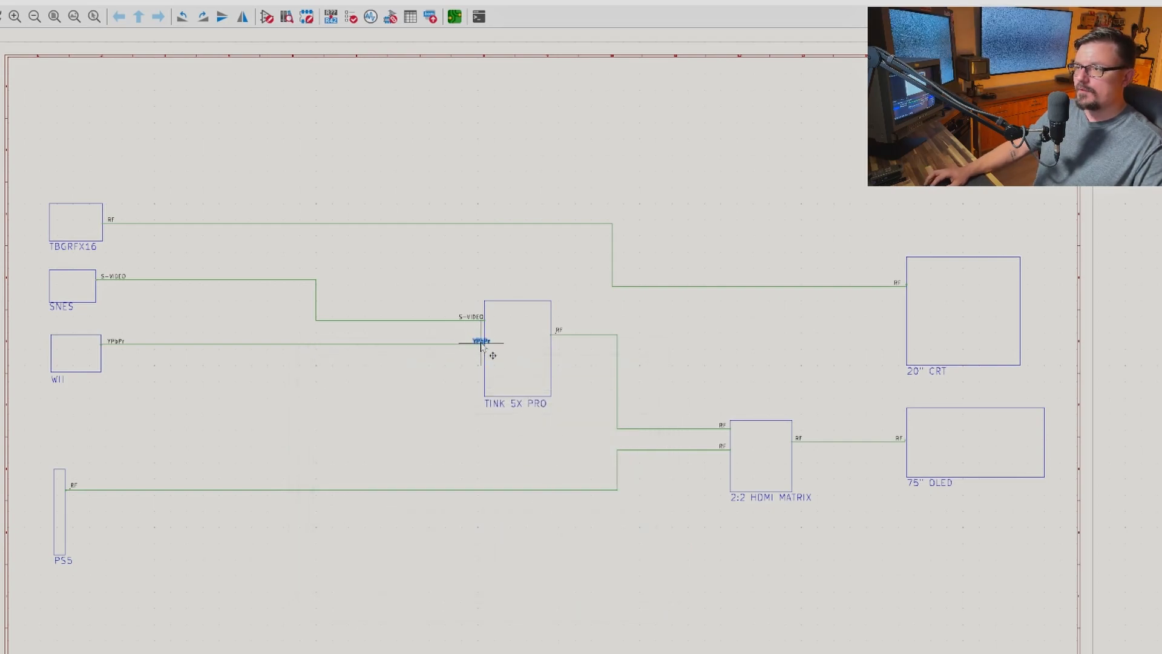
drag(482, 344, 465, 344)
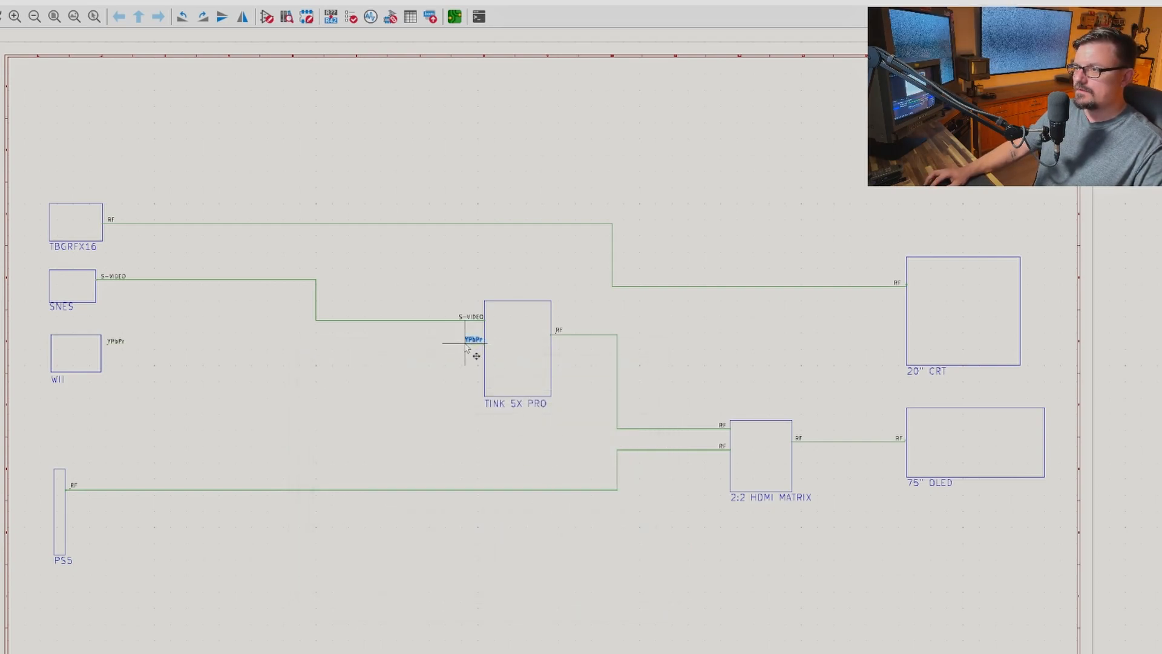
- Change both RF labels on the PS5 wire to HDMI and shift the matrix-end label clear of the block
double_click(73, 487)
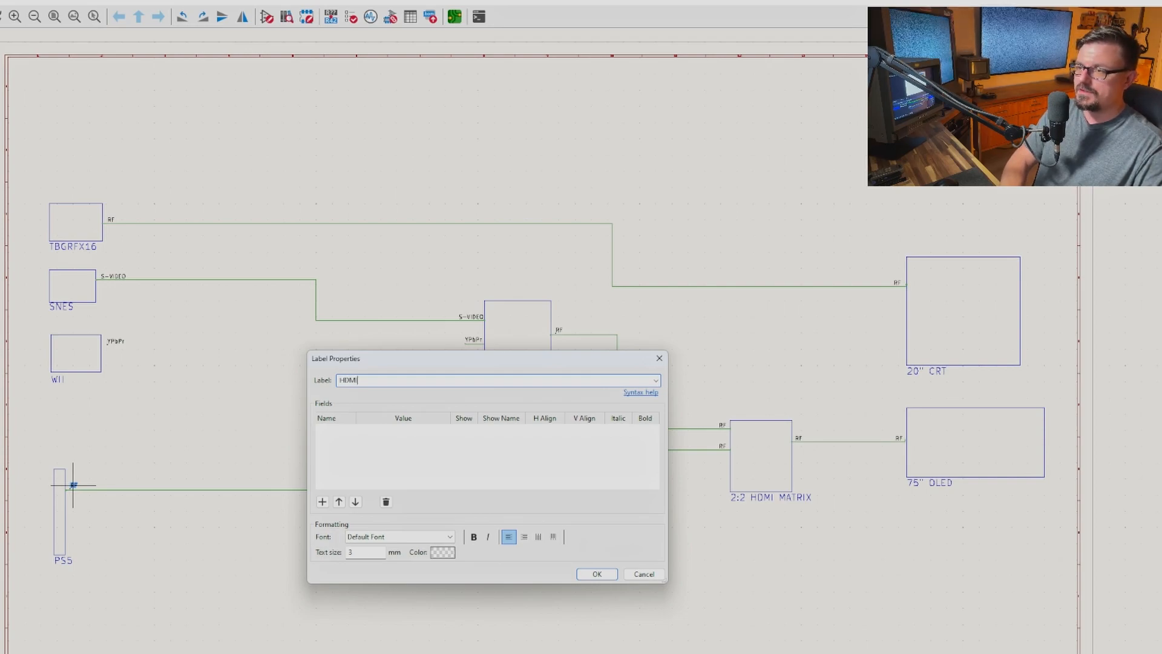
click(596, 574)
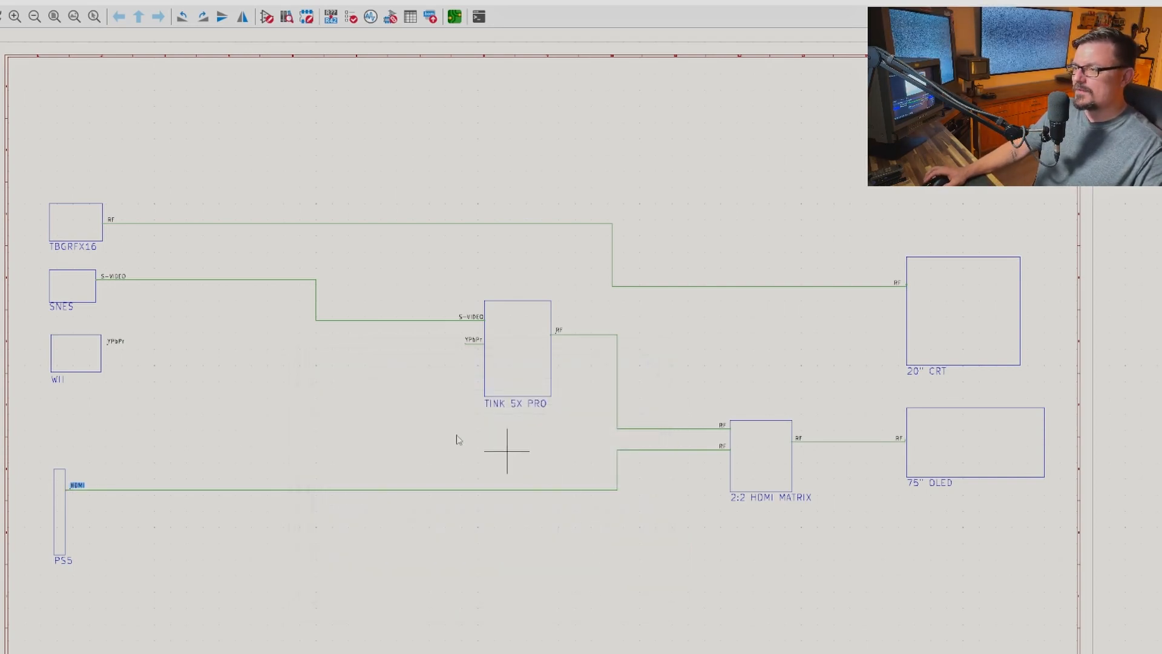
double_click(722, 447)
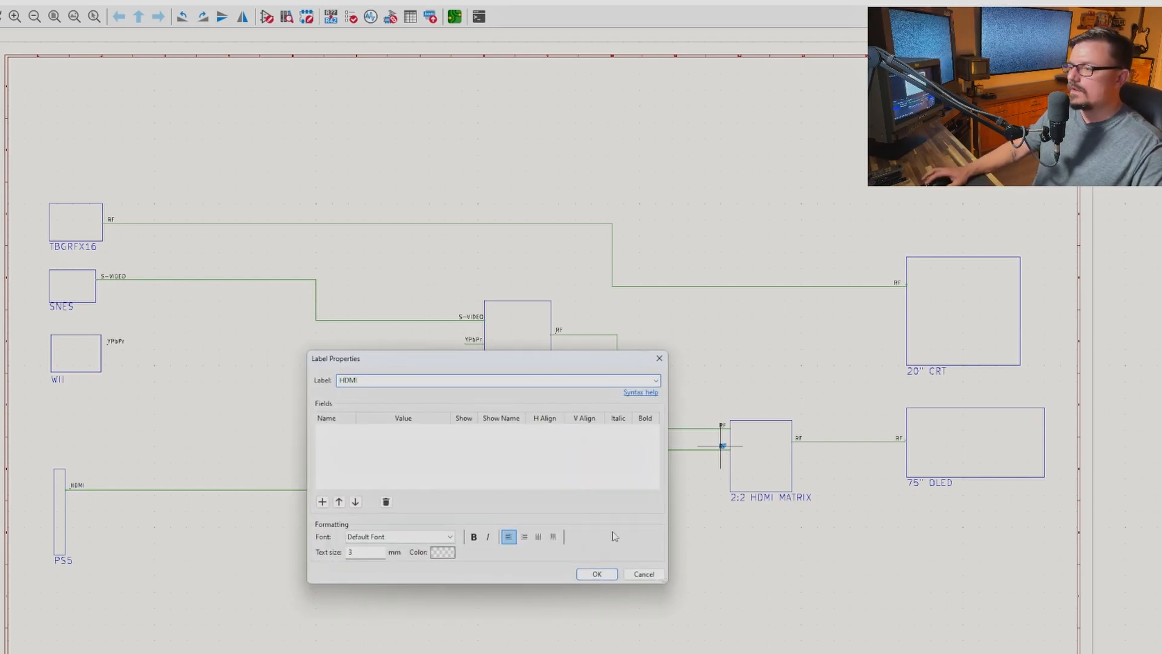
click(597, 574)
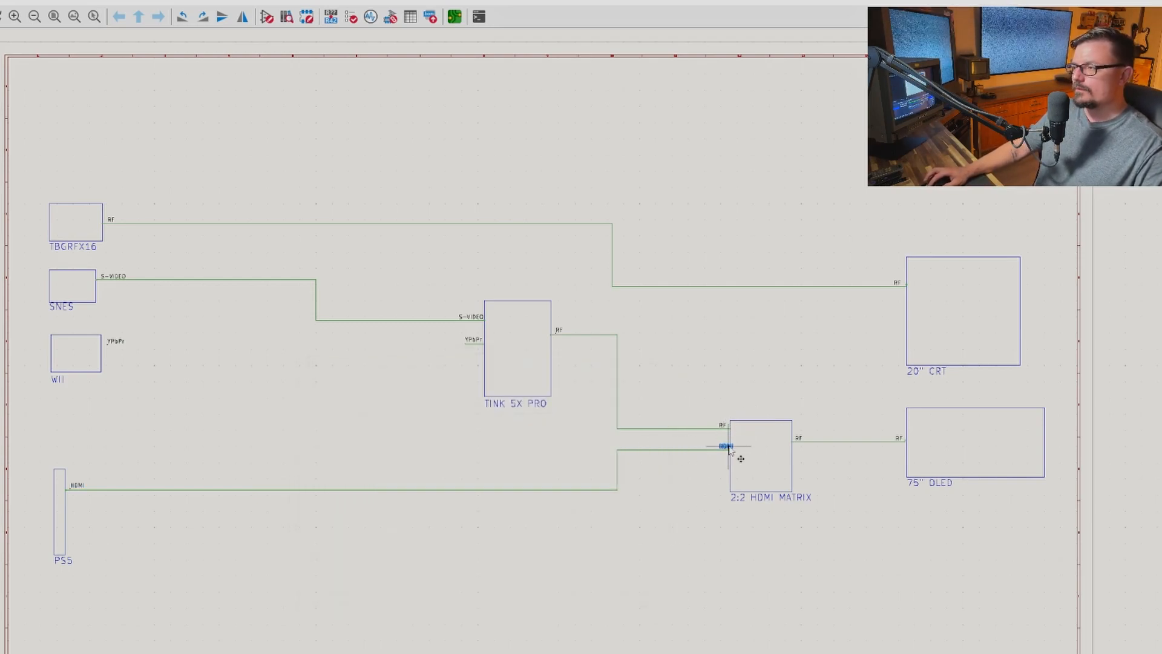
drag(725, 450, 718, 455)
- Change both RF labels on the TINK 5X PRO output wire to HDMI, moving the matrix-end label clear of the block
double_click(724, 426)
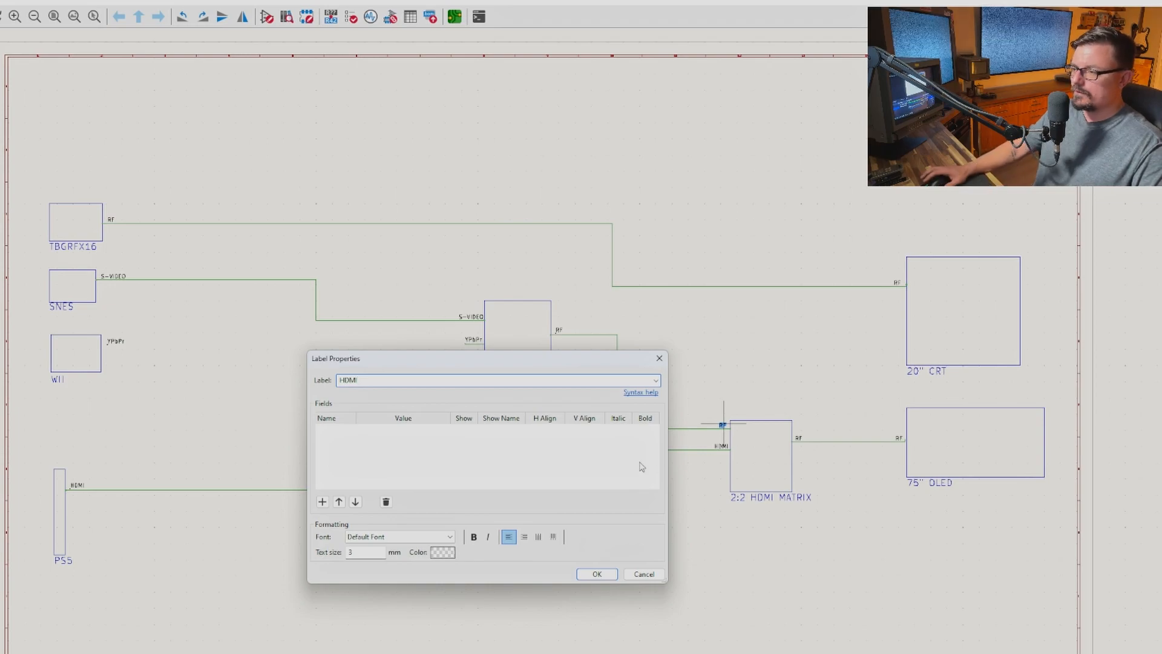
key(Return)
drag(720, 427, 716, 431)
click(714, 431)
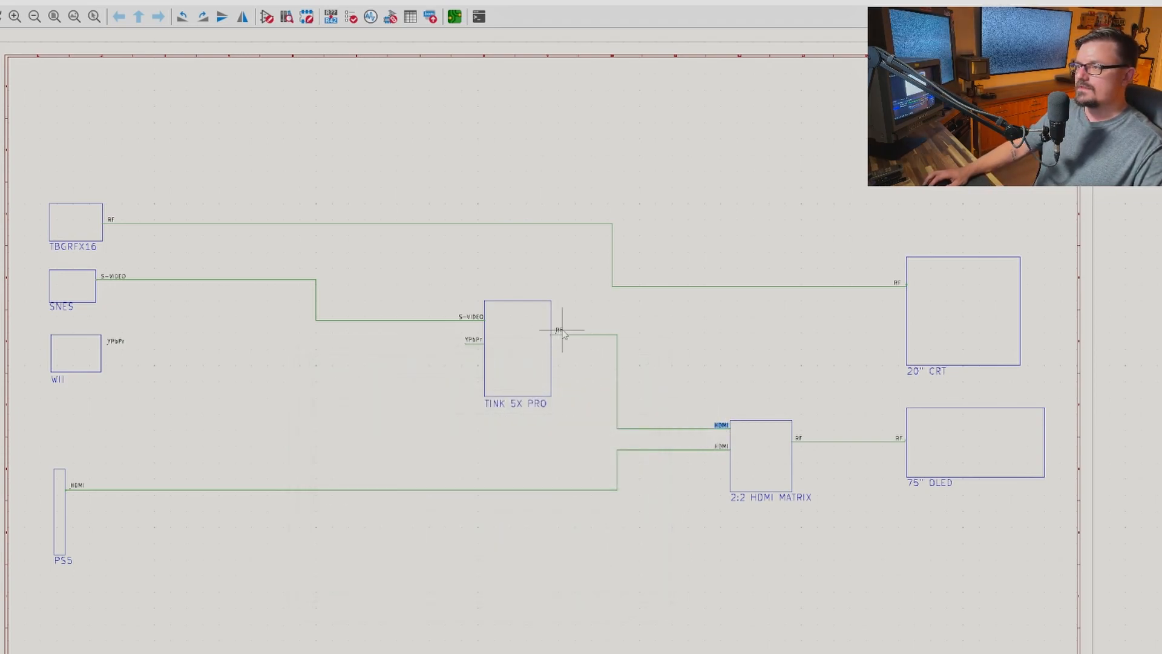
double_click(559, 331)
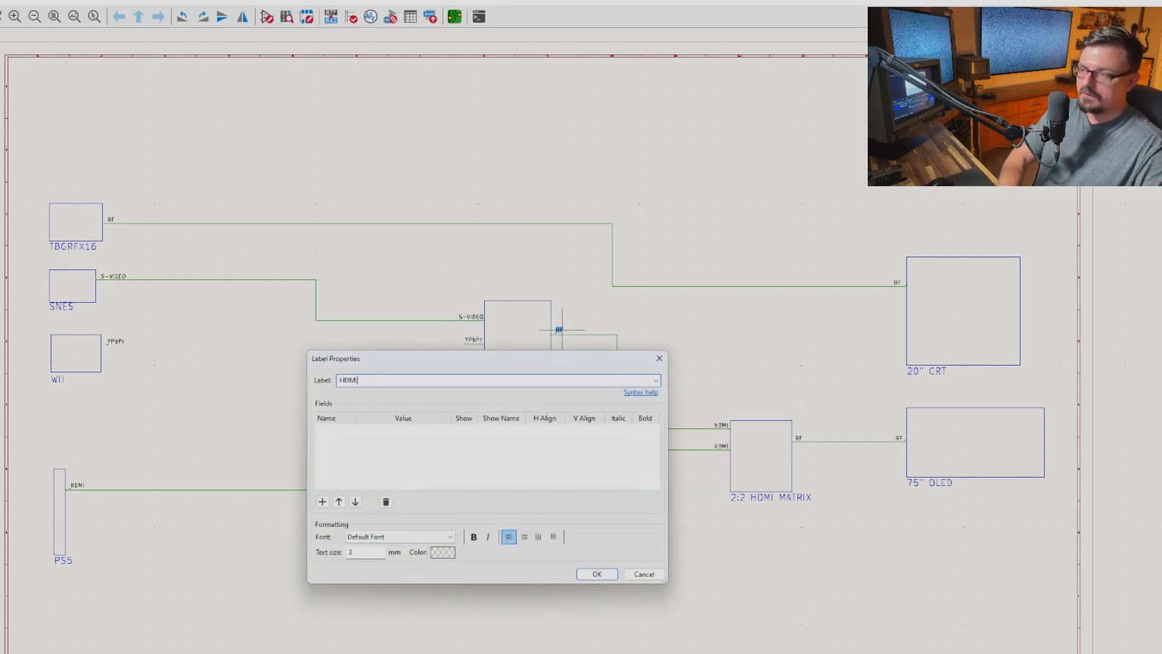
key(Return)
- Change both RF labels on the wire from the matrix to the 75" OLED to HDMI, moving the OLED-end label clear of the block
double_click(799, 437)
text(HDMI)
click(596, 575)
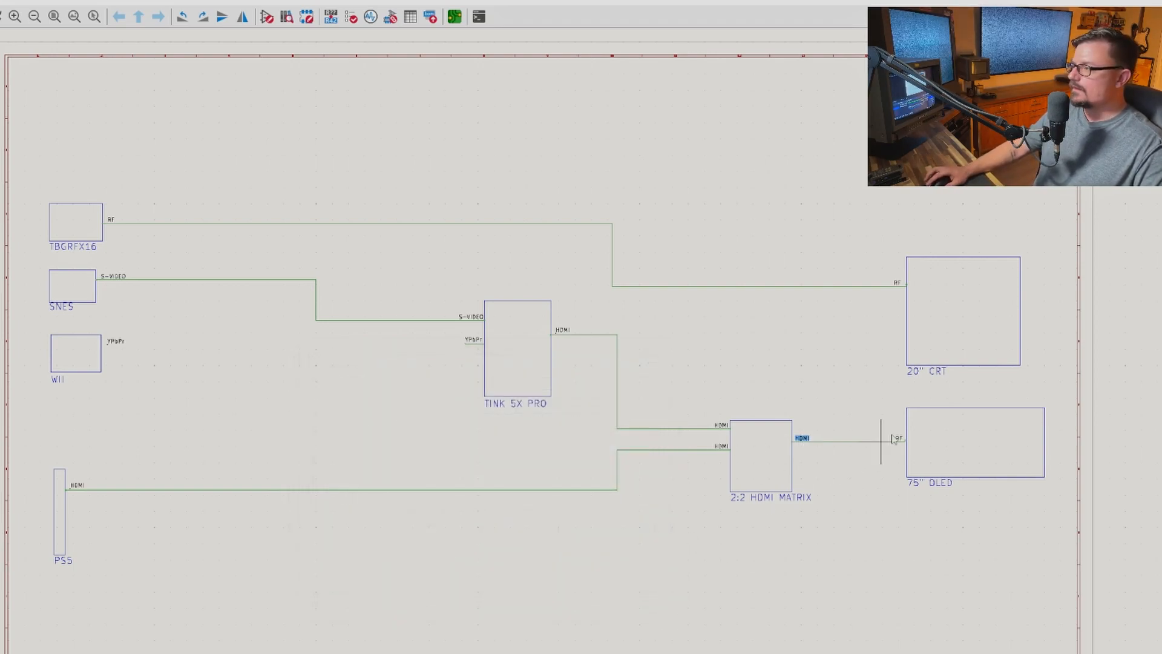
double_click(898, 438)
text(HDMI)
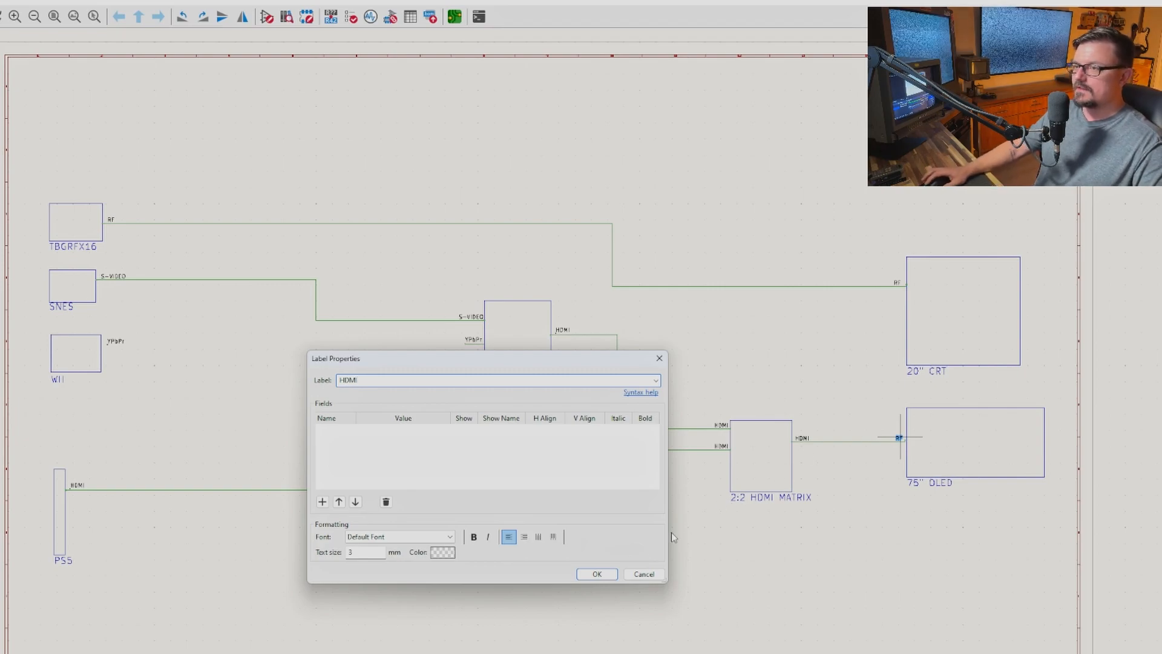
click(597, 574)
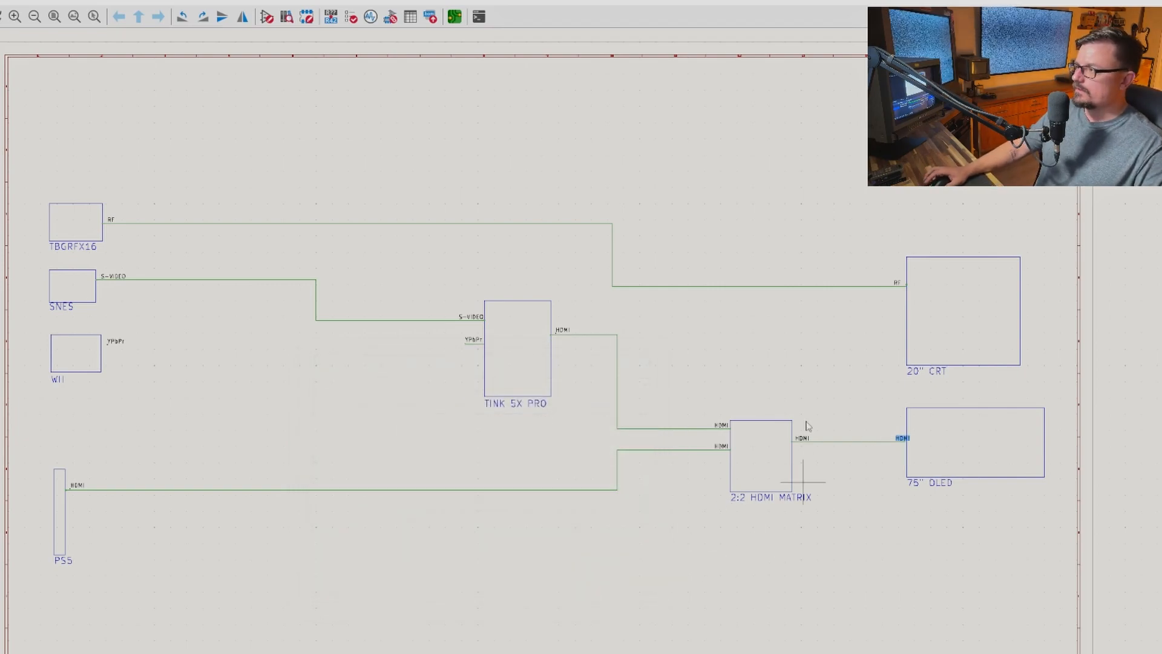
drag(897, 438, 892, 442)
click(891, 442)
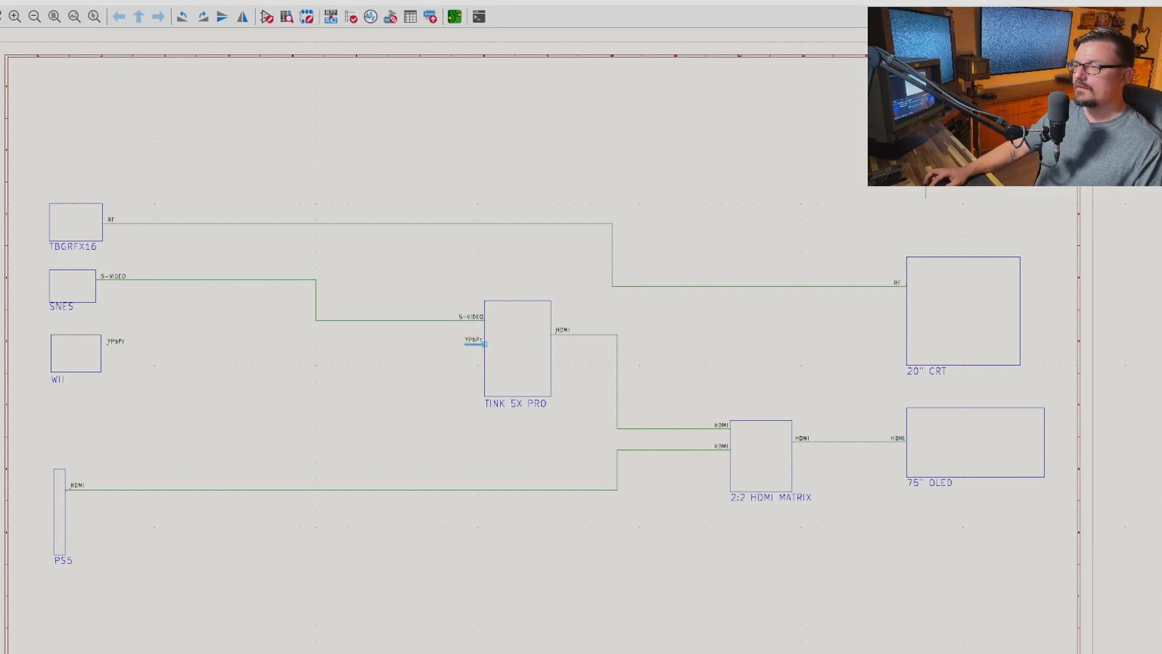
- Redraw the missing wire from the YPbPr stub at the TINK 5X PRO to the WII block's right edge
click(456, 344)
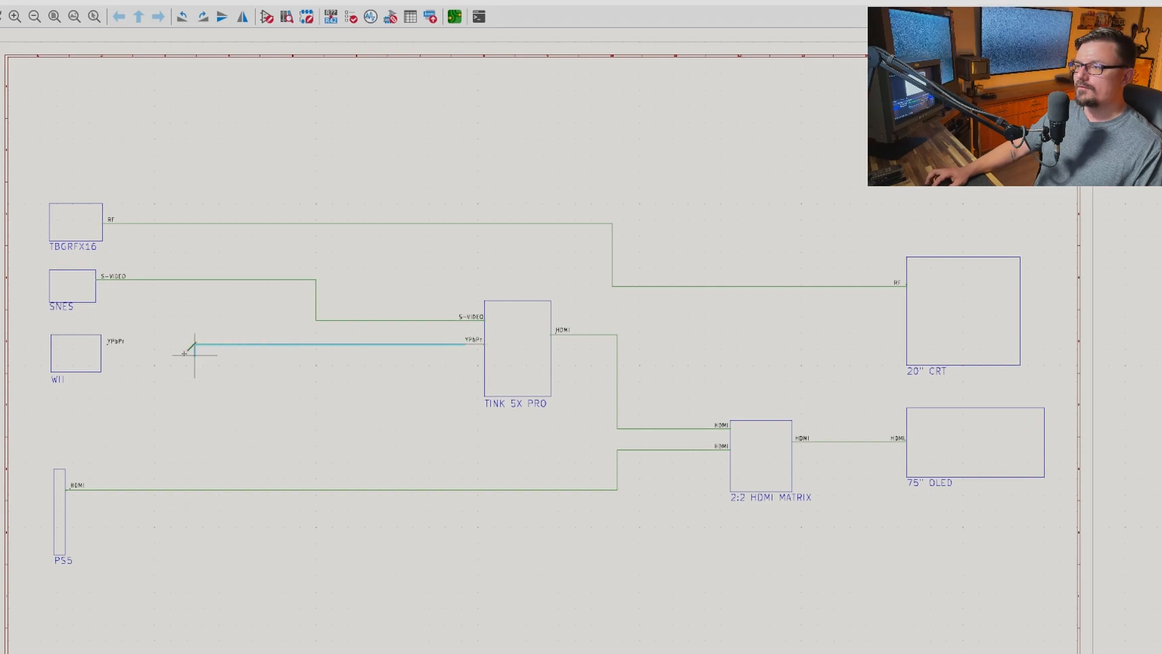
right_click(104, 347)
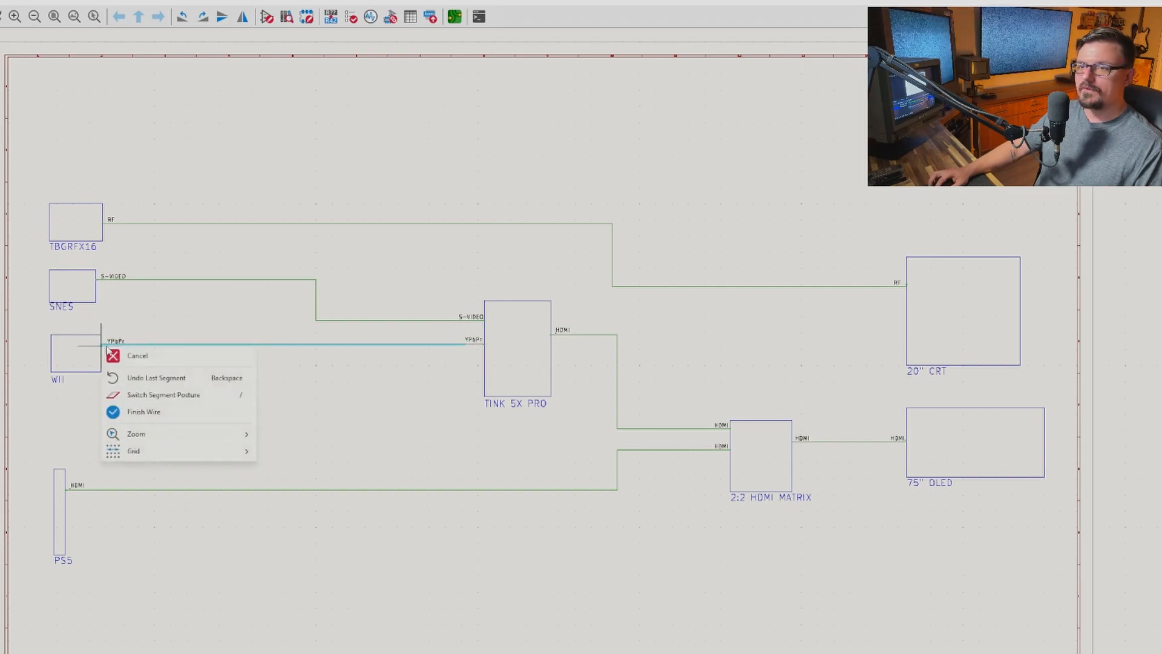
click(137, 412)
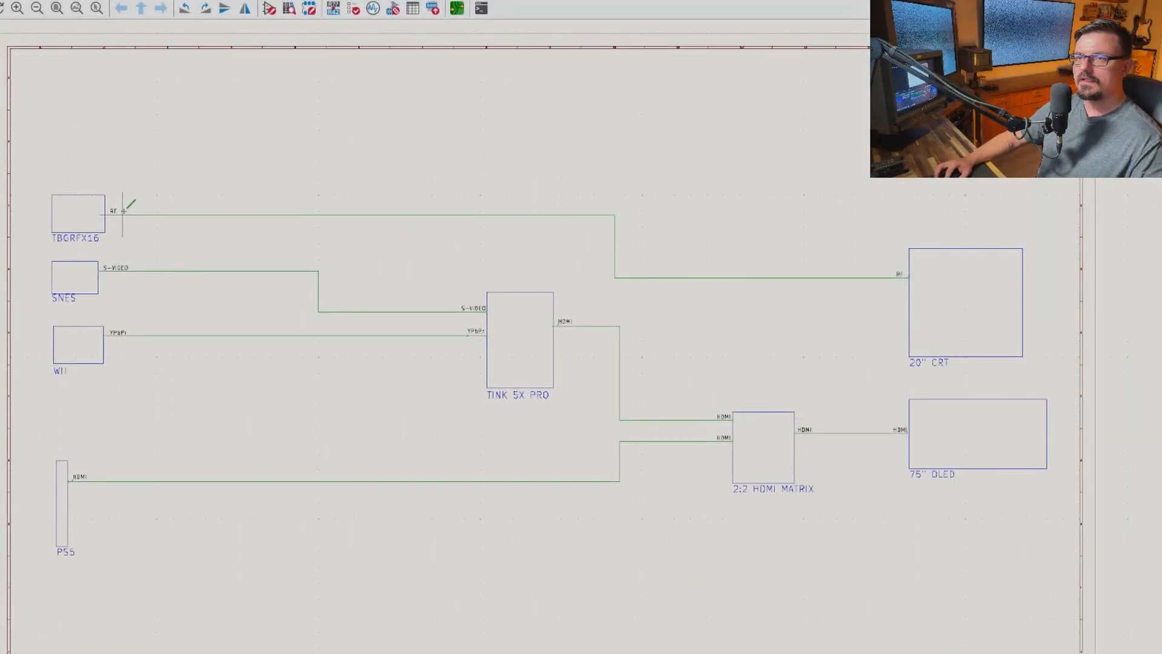
- Duplicate the TBGRFX16 block's RF label to the middle of its wire and change the copy's text to TBGRFX16/CRT
click(113, 211)
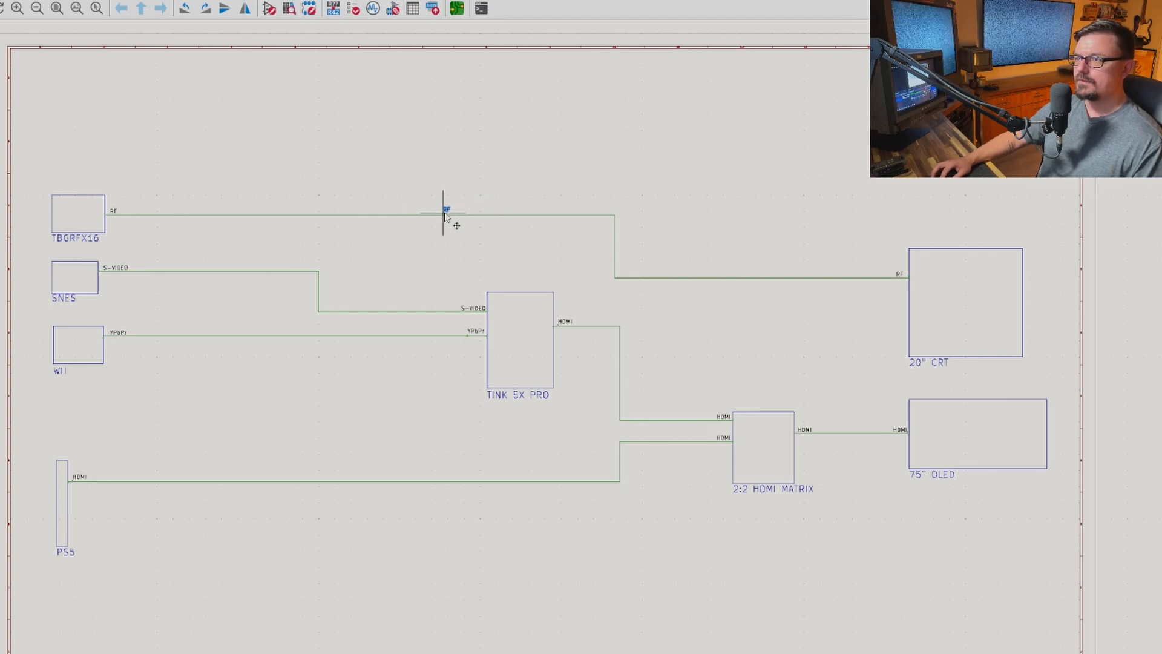
double_click(496, 214)
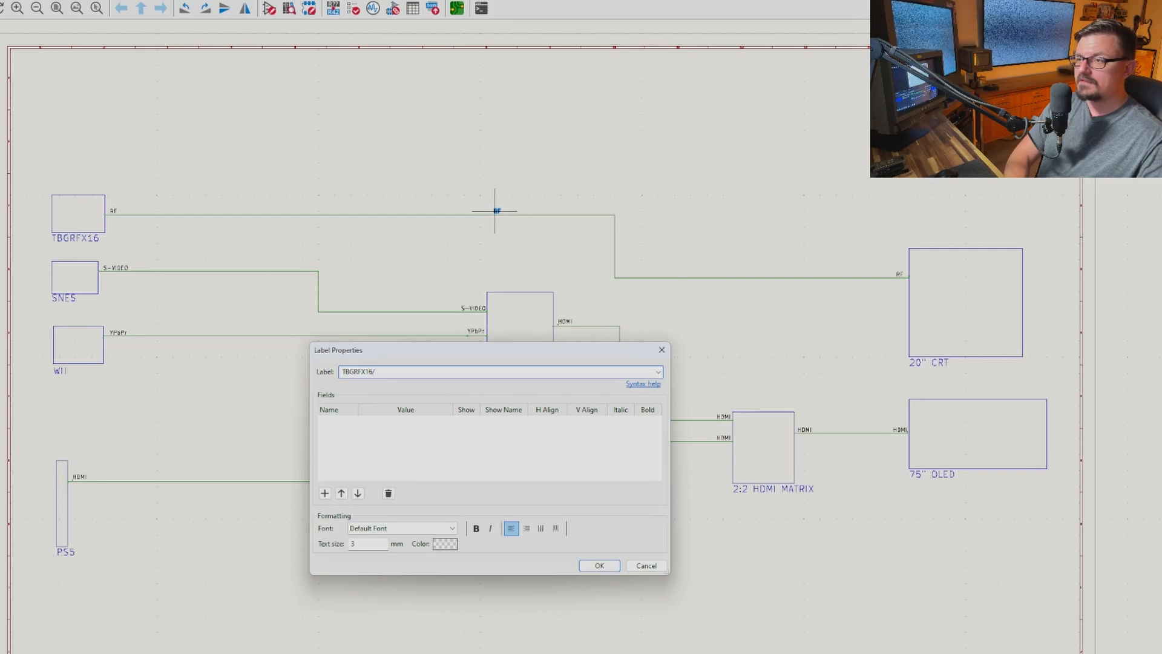
text(TBGRFX16/CRT)
click(596, 565)
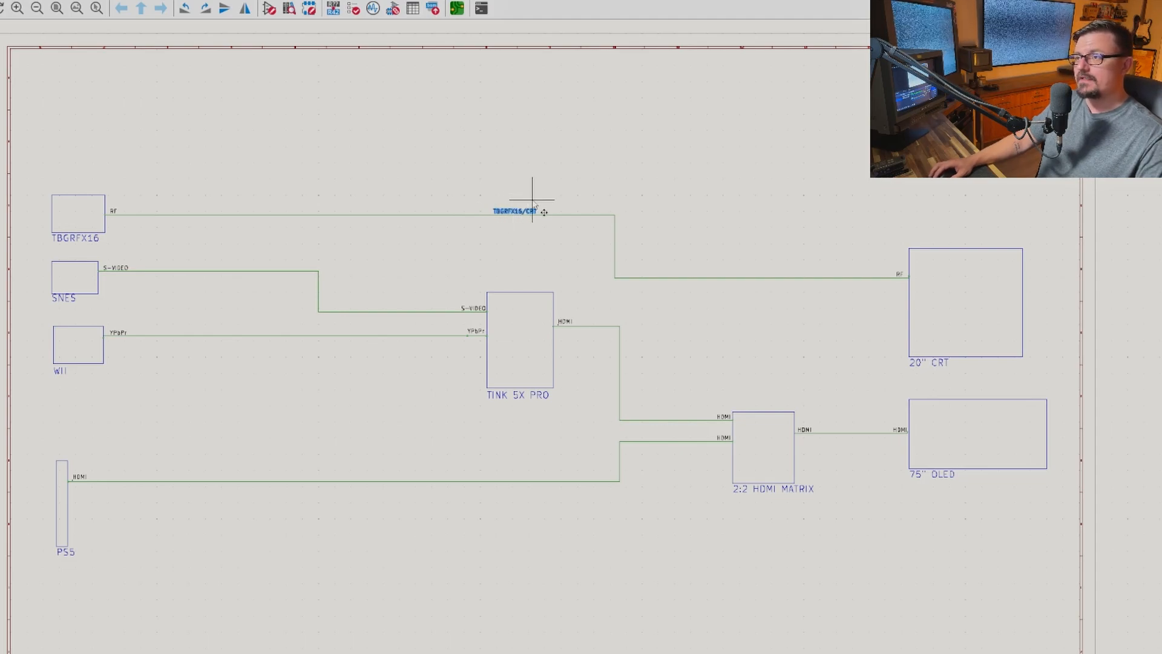
- Place copies of the TBGRFX16/CRT label on the SNES, WII, PS5, both matrix input and 75" OLED wires
key(Escape)
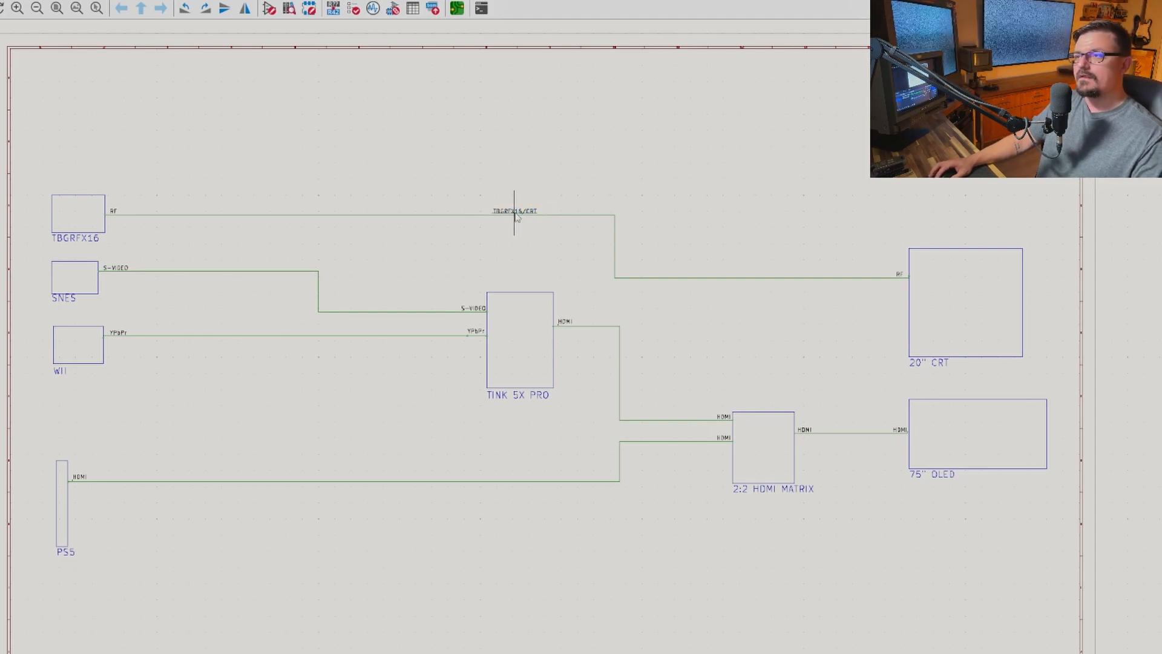
key(ctrl+d)
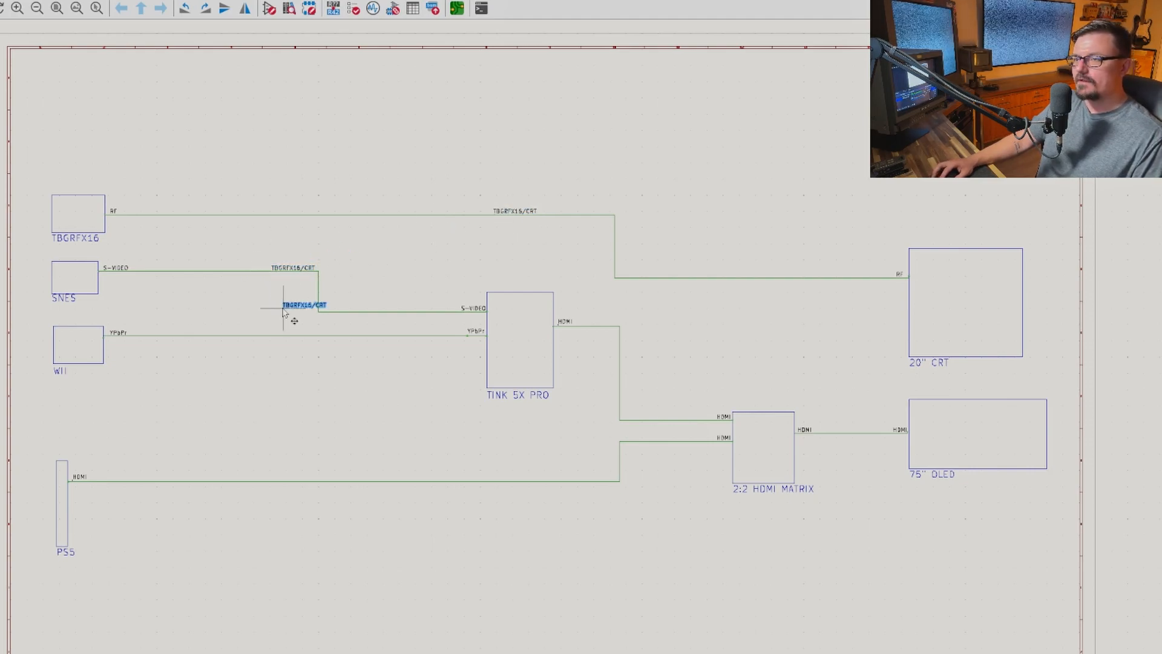
click(278, 340)
- Change the copied label on the SNES wire to SNES/TINK and the one on the WII wire to WII/TINK
double_click(292, 270)
text(SNES/TINK)
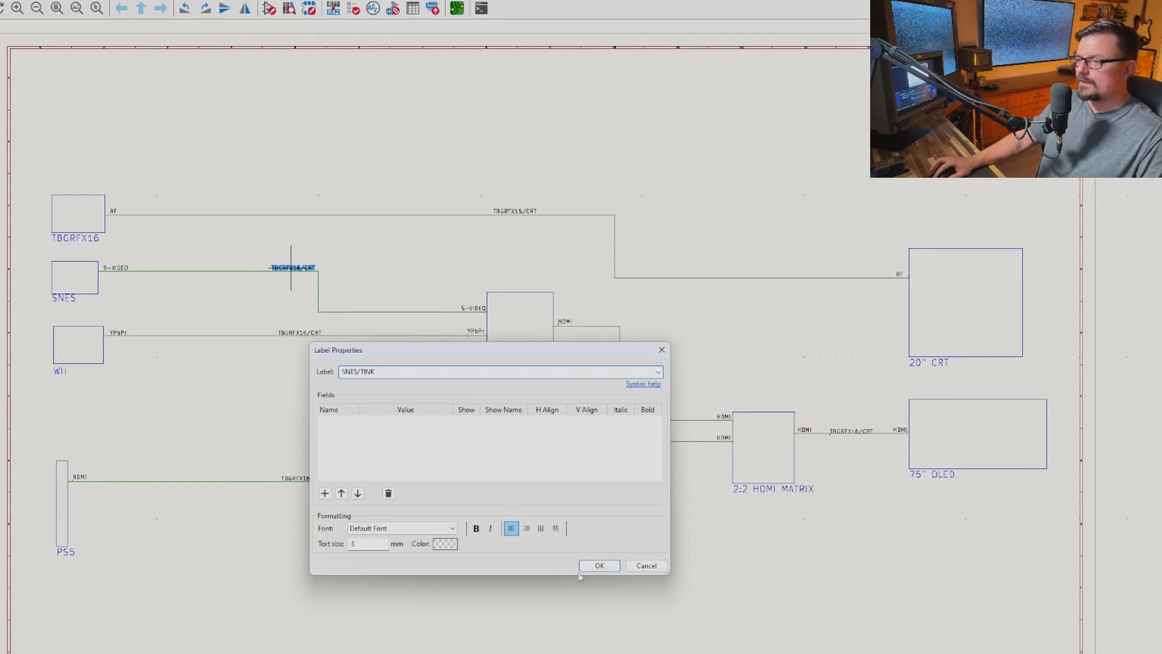
click(598, 565)
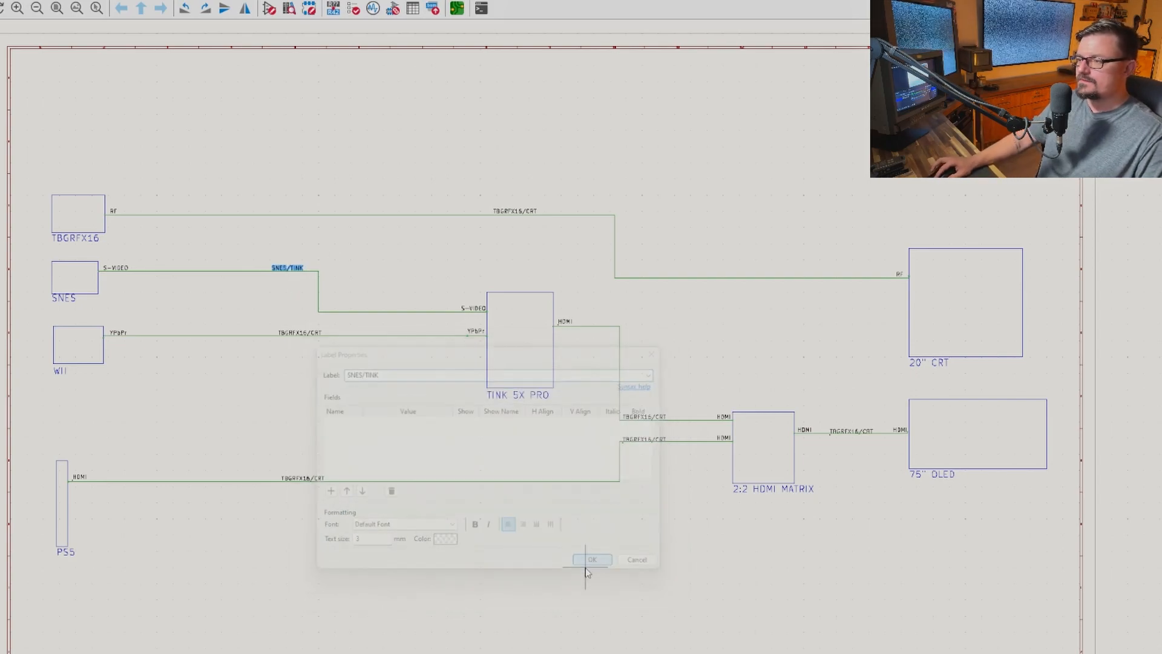
double_click(291, 336)
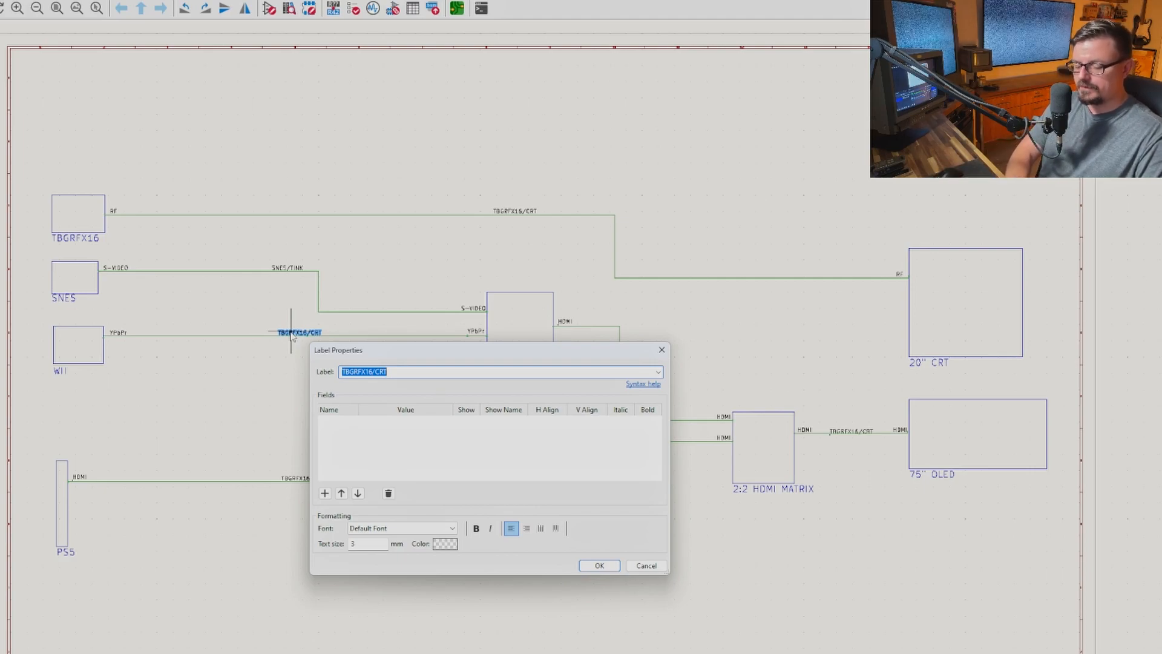
text(WII/TINK)
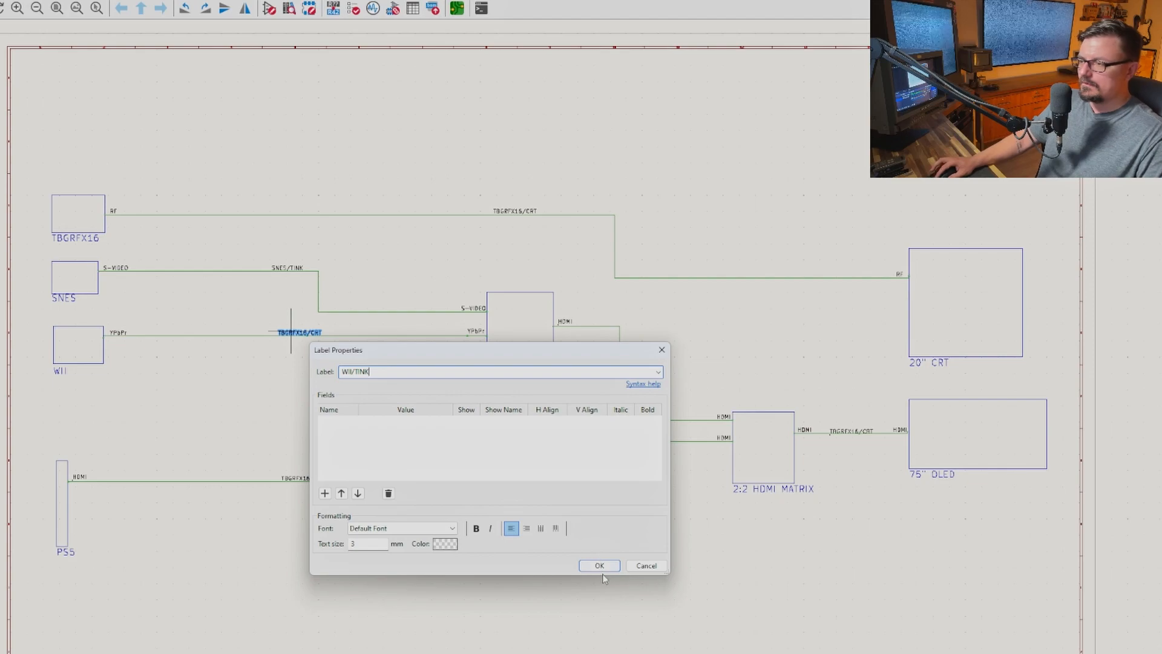
key(Return)
- Change the copied label on the PS5 wire to PS5/MATRIX and the one on the upper matrix input wire to TINK/MATRIX
double_click(291, 482)
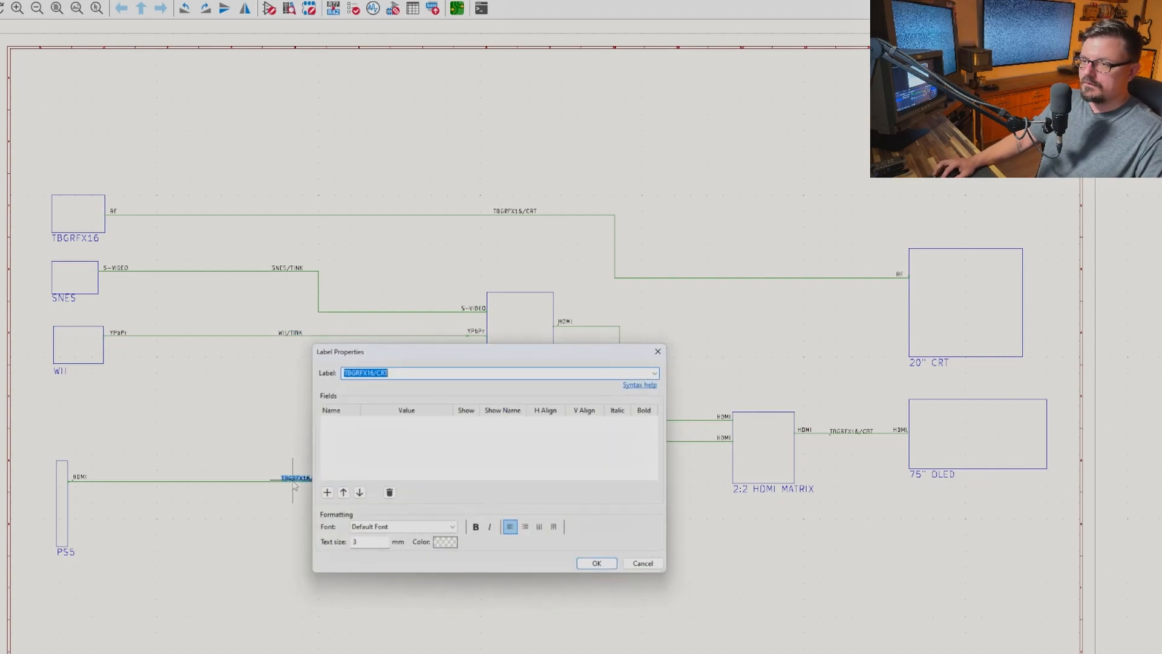
text(PS5)
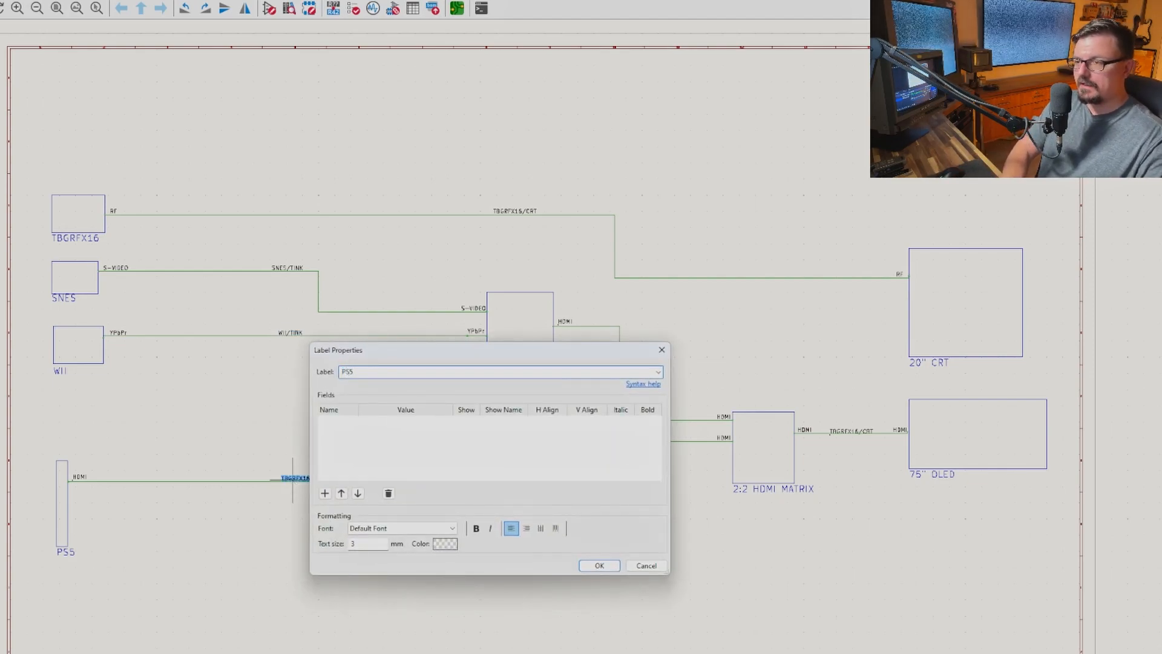
text(/MATRIX)
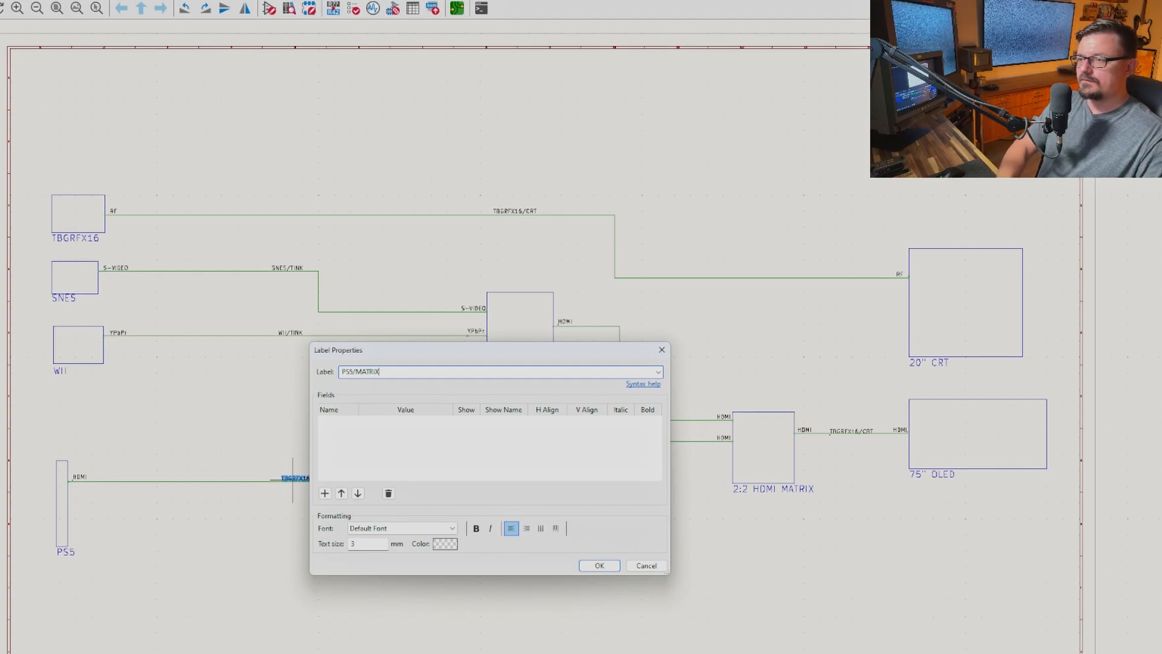
key(Return)
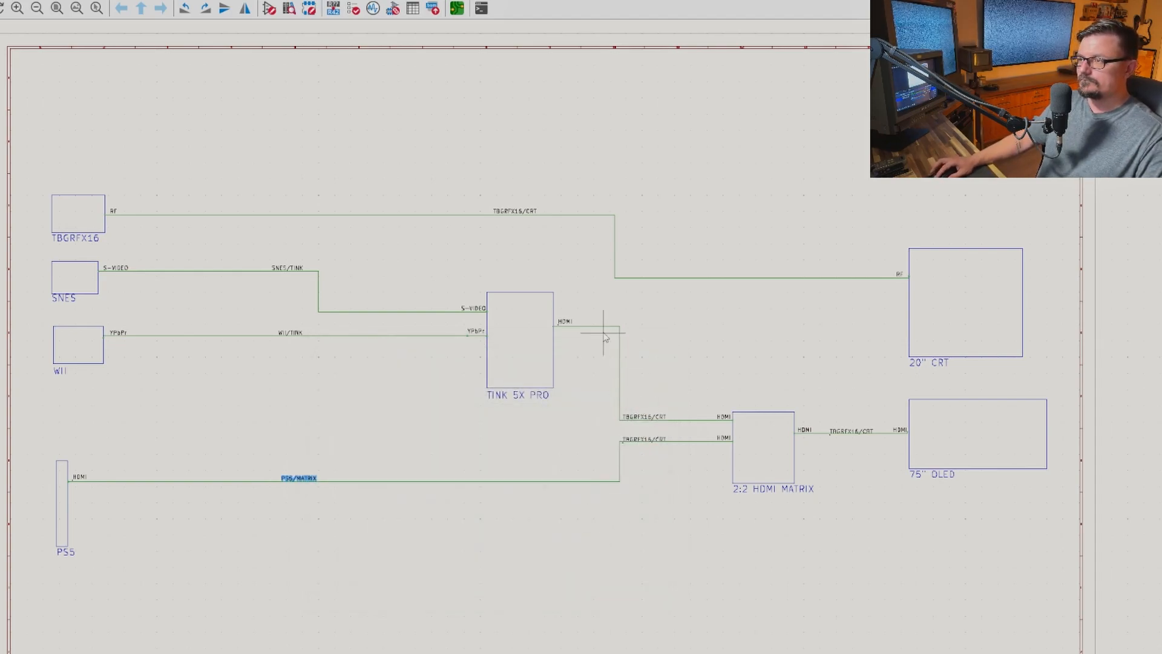
click(644, 417)
double_click(645, 423)
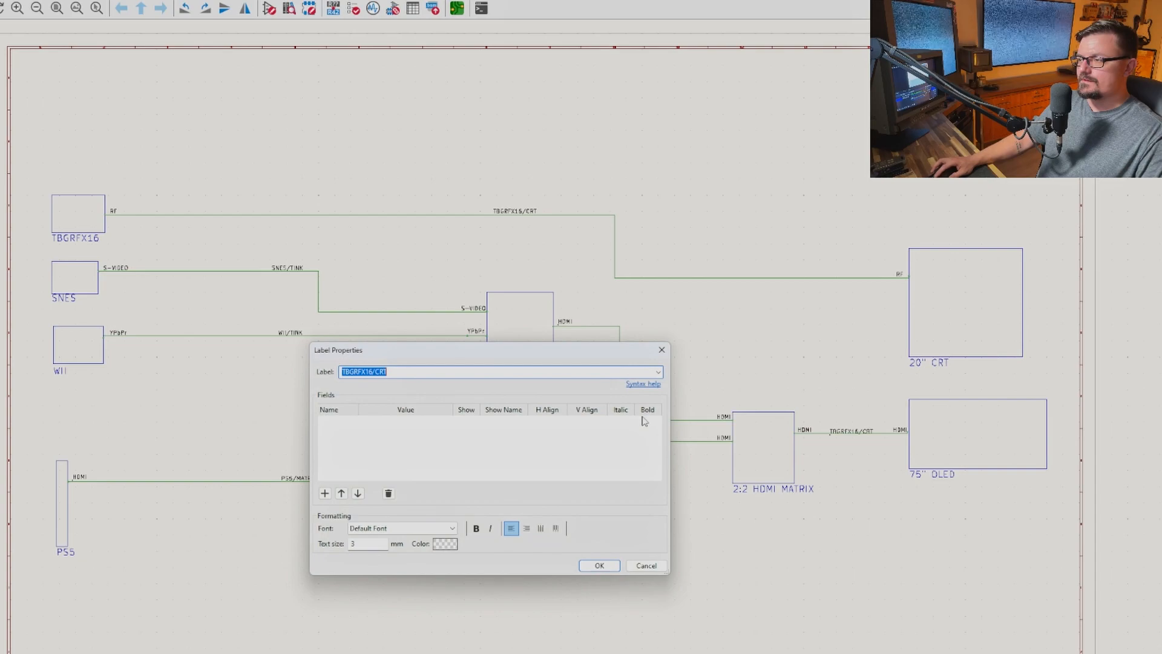
text(TINK/MATRIX)
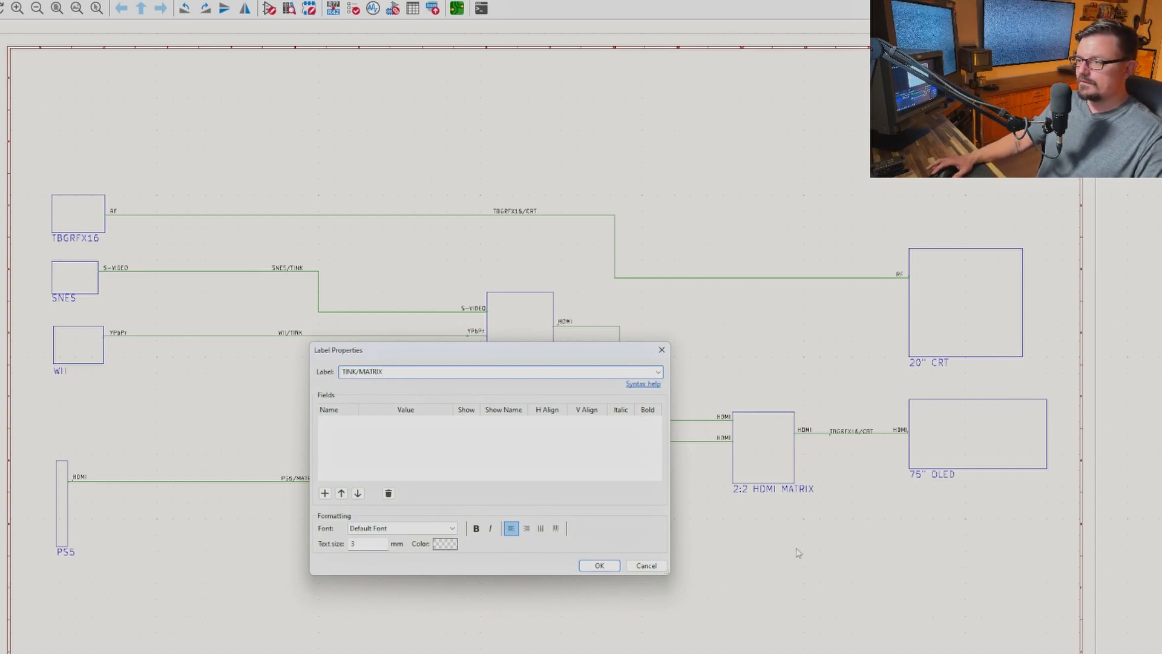
click(599, 565)
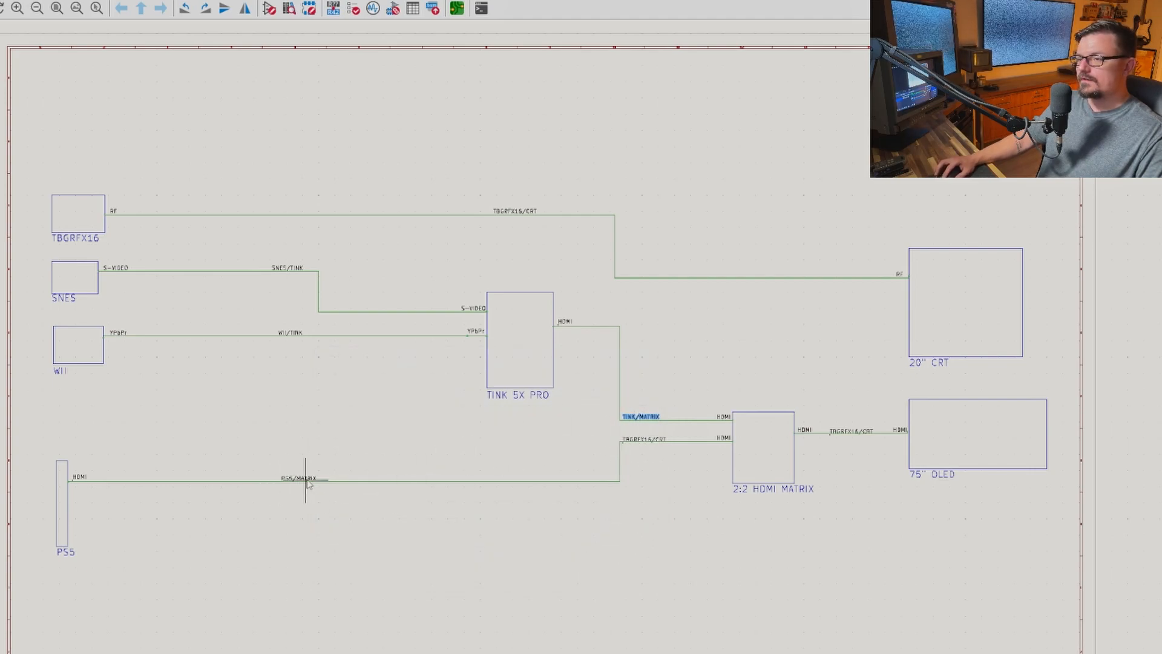
- Remove the surplus TBGRFX16/CRT label from the lower matrix input wire and change the 75" OLED wire's copy to MATRIX/OLED
click(643, 441)
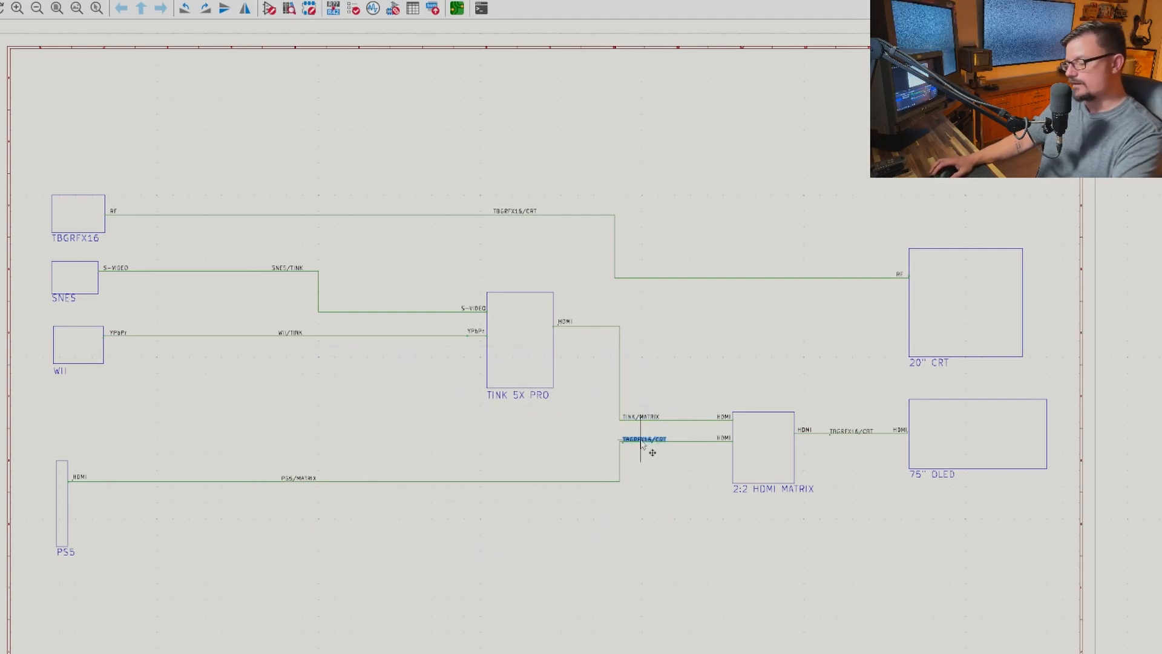
double_click(846, 432)
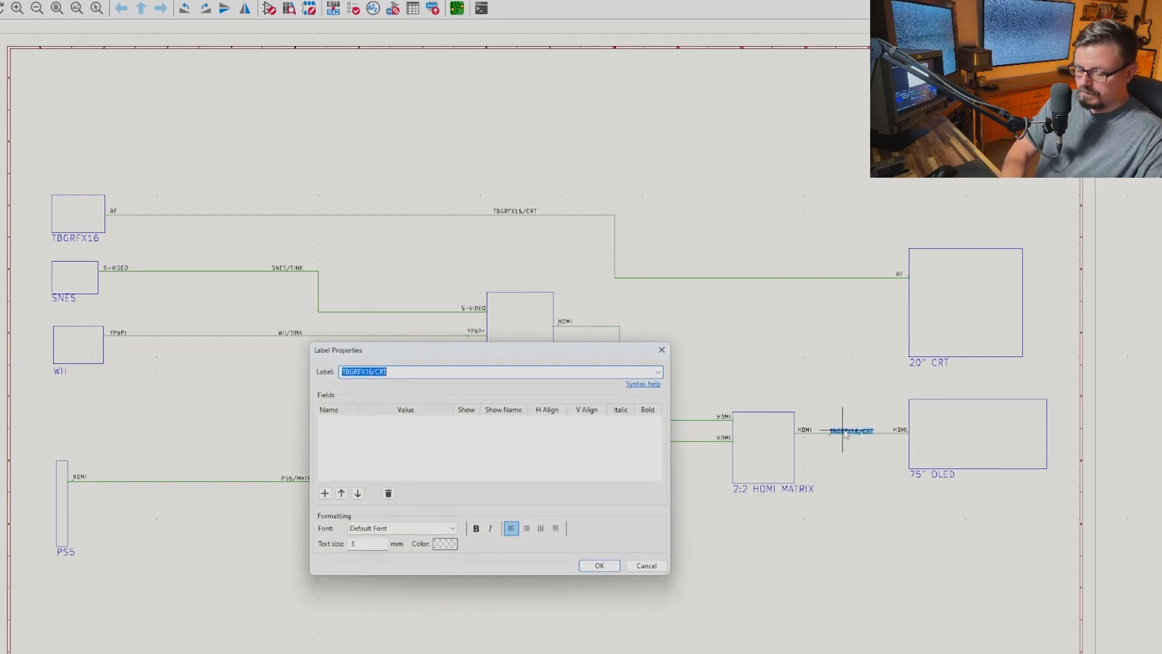
text(MATRIX/OLED)
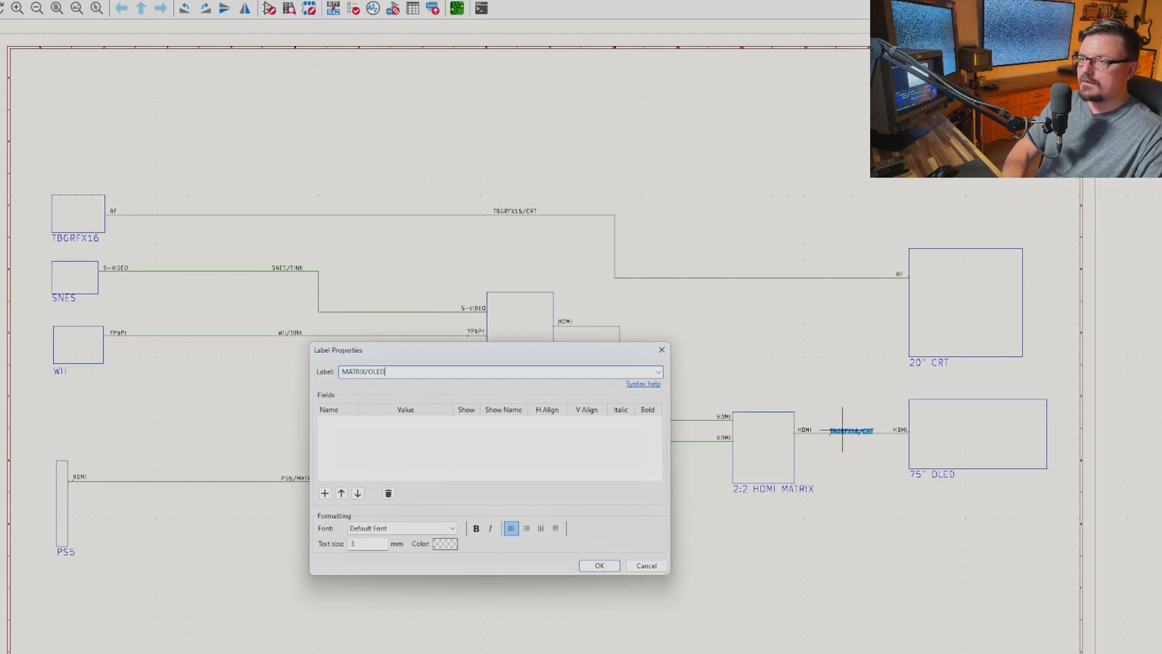
click(600, 566)
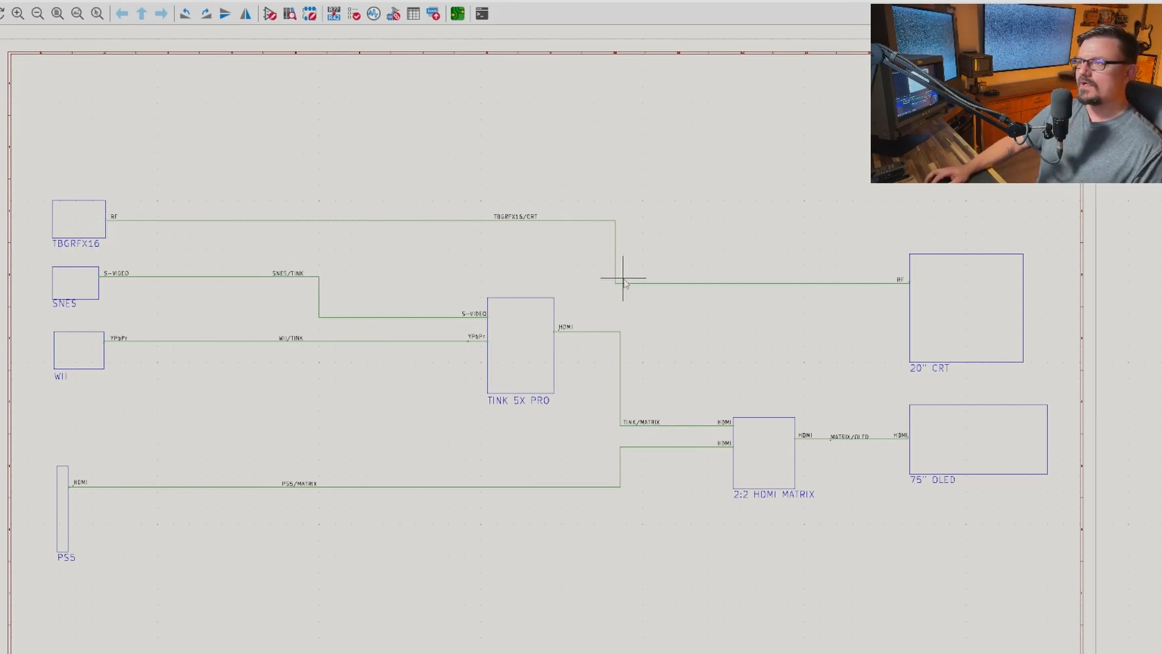
- Colour the horizontal wire segment leaving the SNES block with the defined colour Blue 3, keeping the default line style
double_click(209, 276)
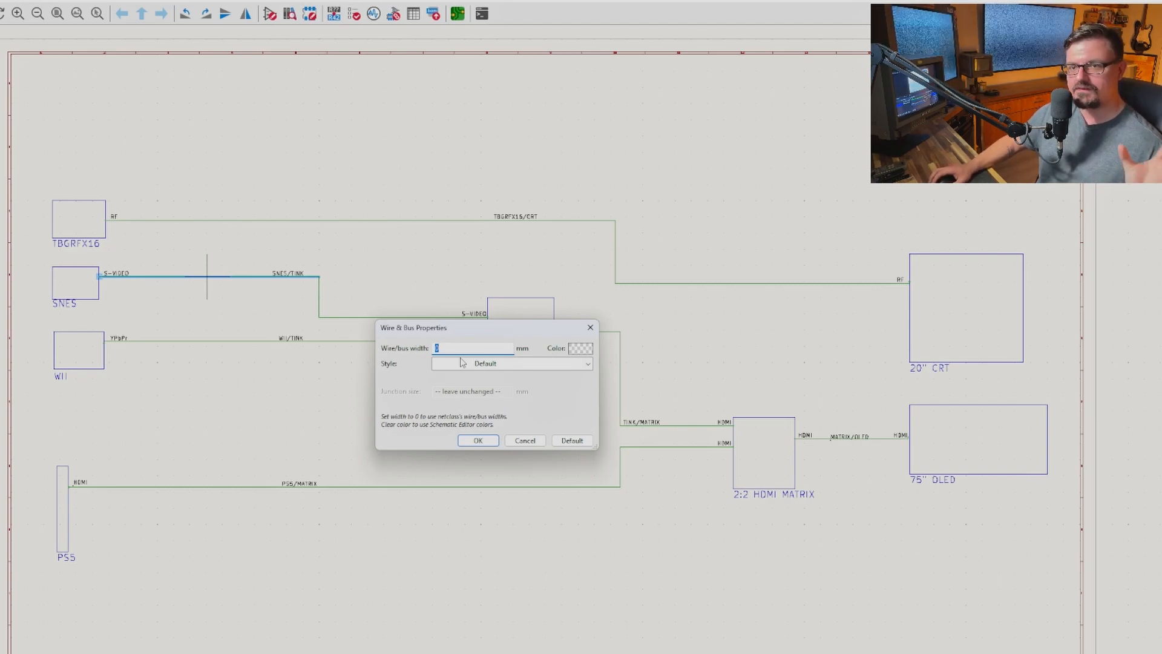
click(581, 350)
click(306, 284)
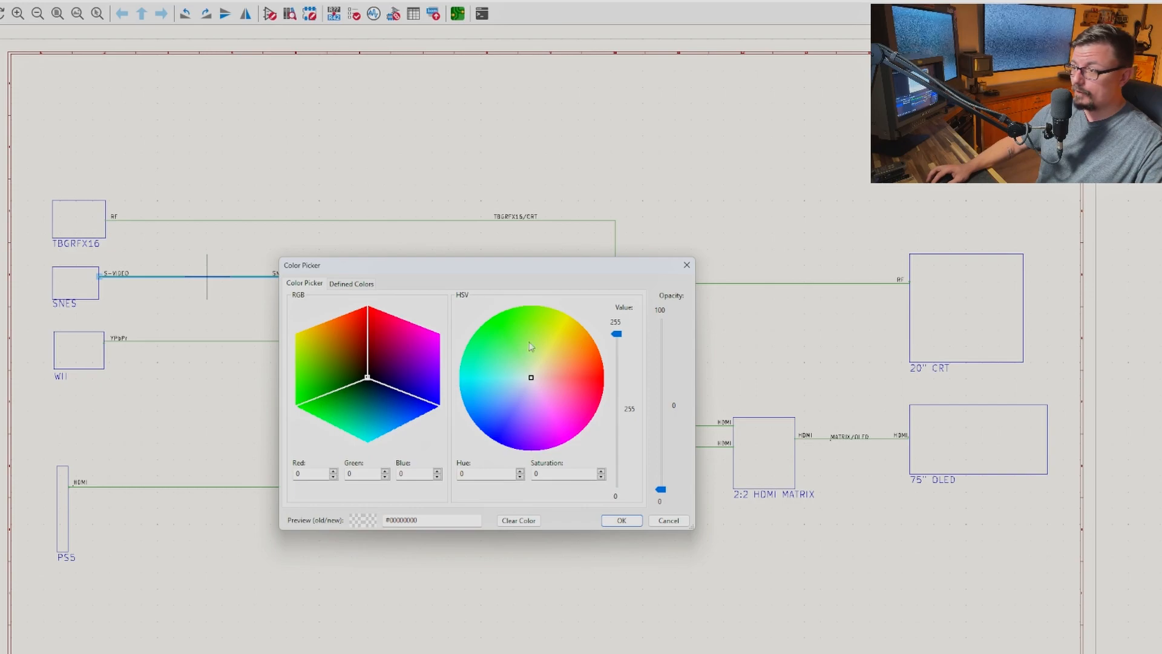
click(350, 284)
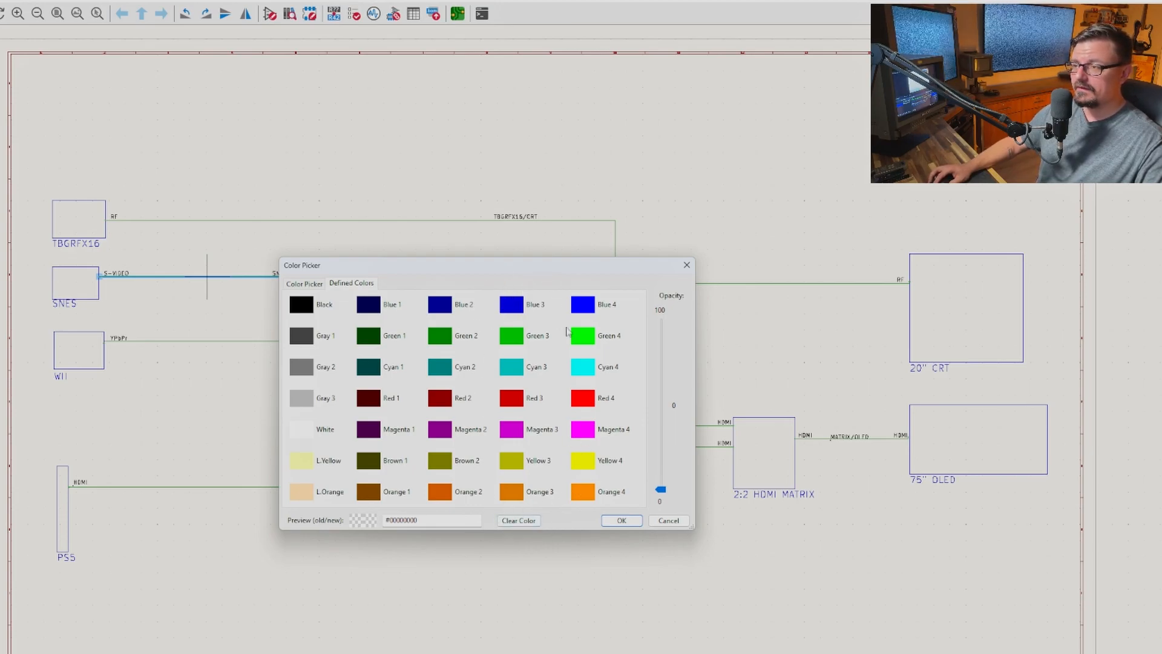
double_click(519, 309)
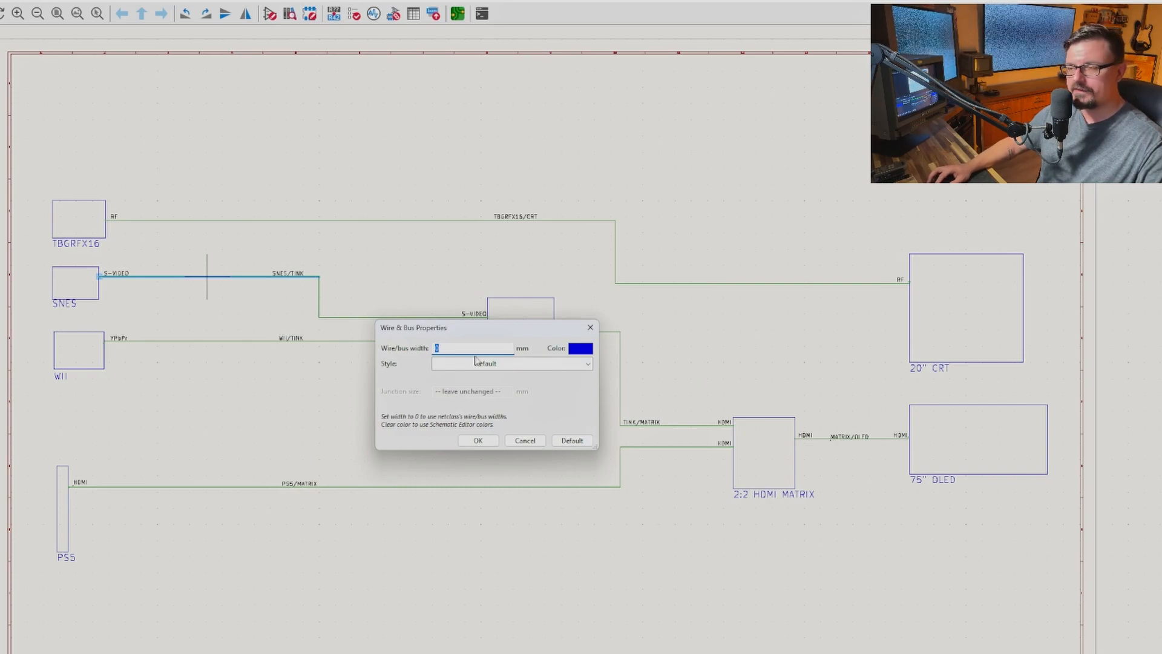
click(587, 366)
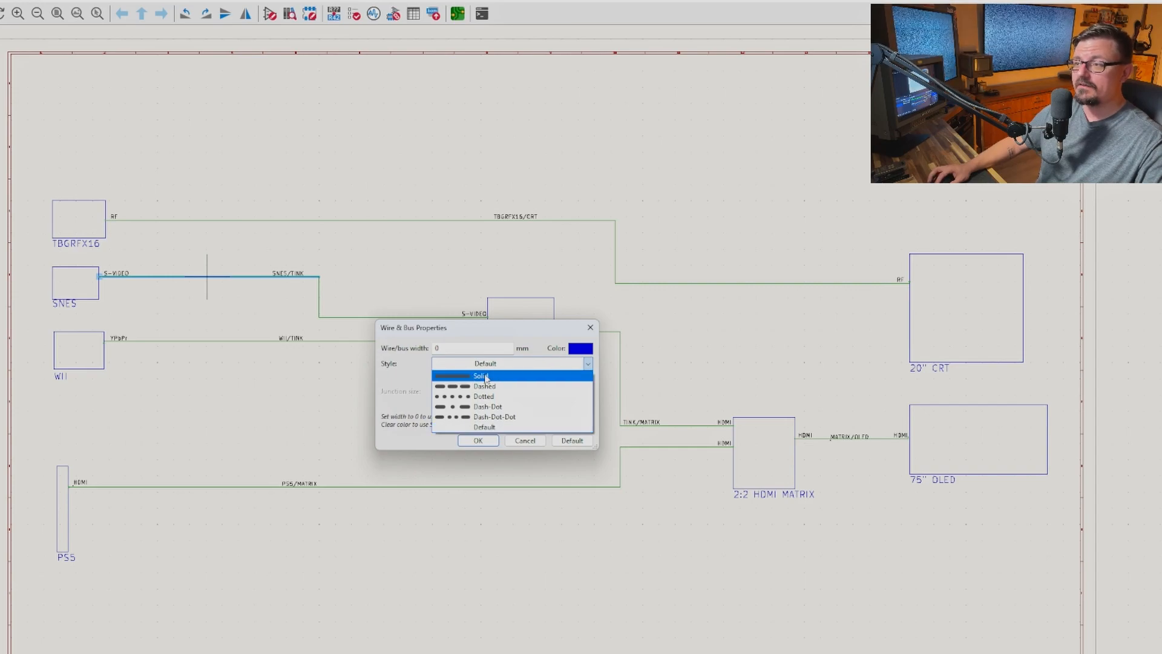
click(485, 450)
click(477, 440)
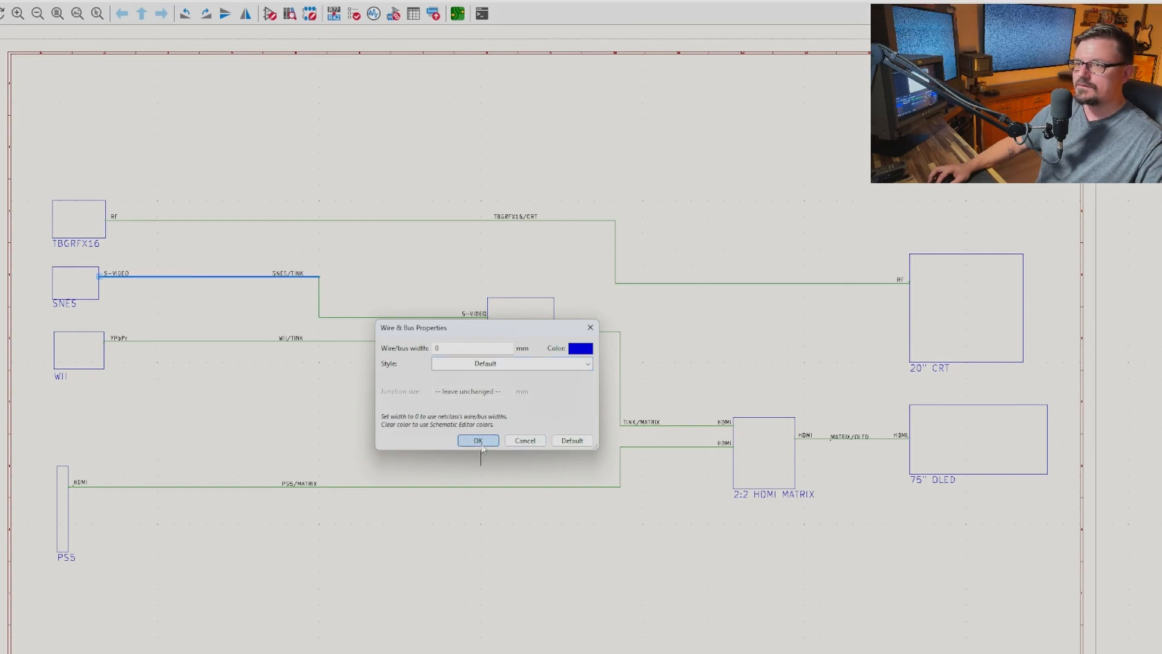
- Colour the vertical segment of the SNES-to-TINK wire Blue 3
click(319, 297)
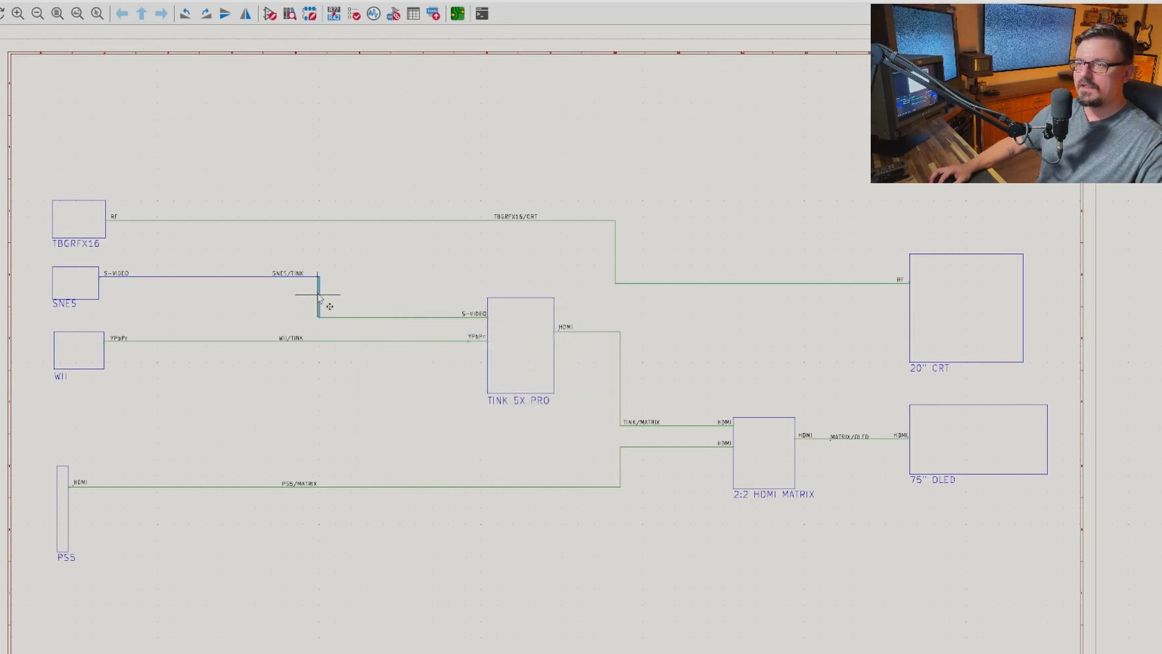
key(e)
click(576, 349)
click(512, 307)
click(621, 520)
click(477, 440)
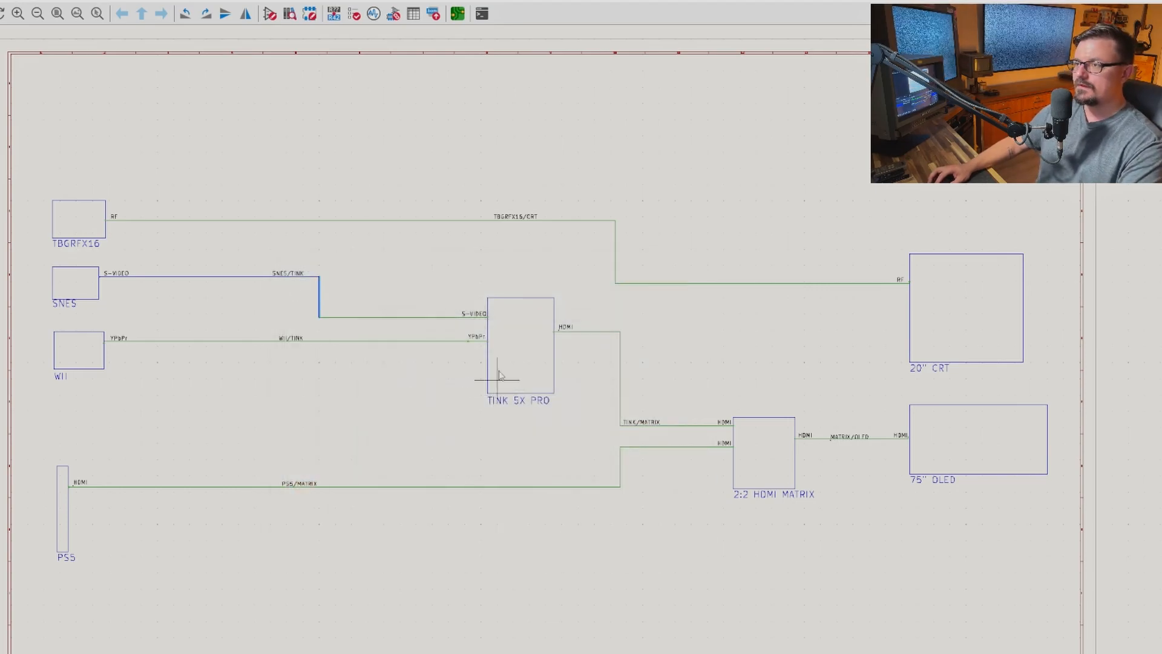
- Colour the last horizontal segment of the S-VIDEO wire, entering the TINK 5X PRO, Blue 3
click(402, 316)
key(e)
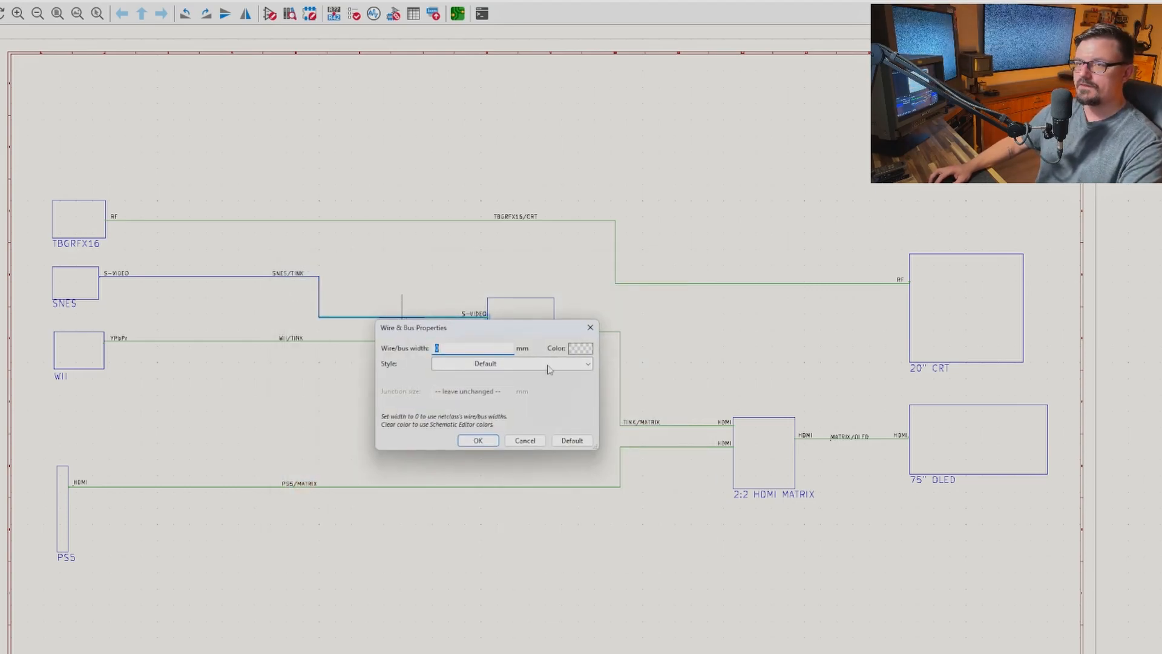
click(576, 349)
click(512, 308)
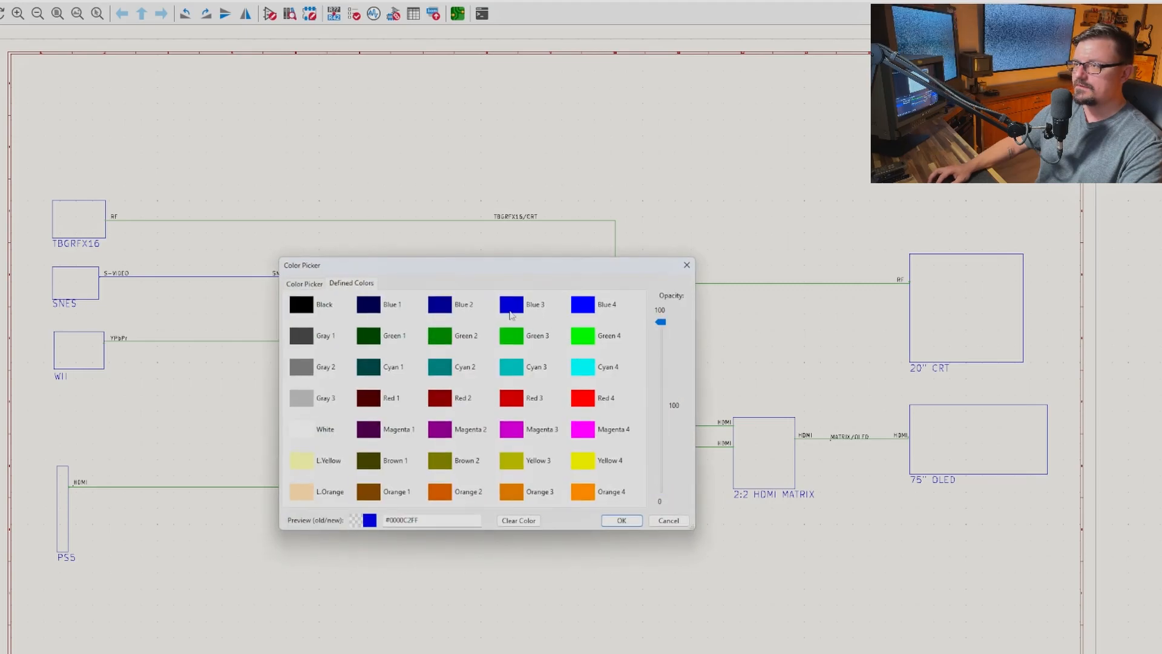
click(622, 520)
click(478, 440)
- Colour the long wire segment from the WII block towards the TINK 5X PRO Magenta 3
click(325, 340)
key(e)
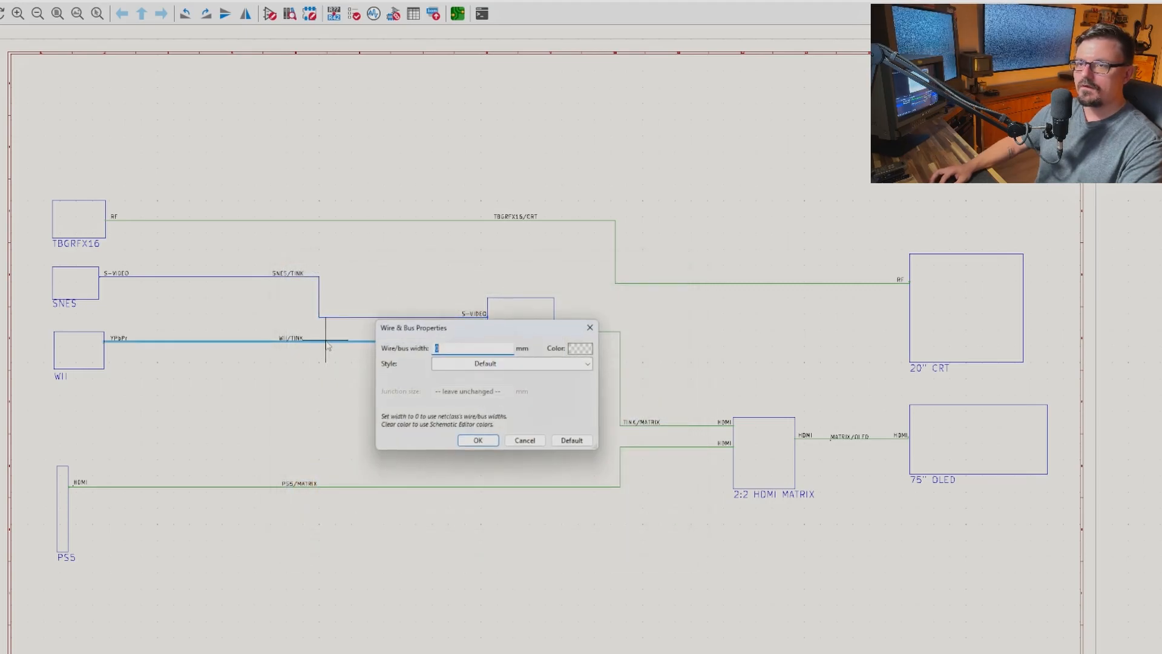
click(576, 351)
click(512, 430)
click(622, 520)
click(476, 439)
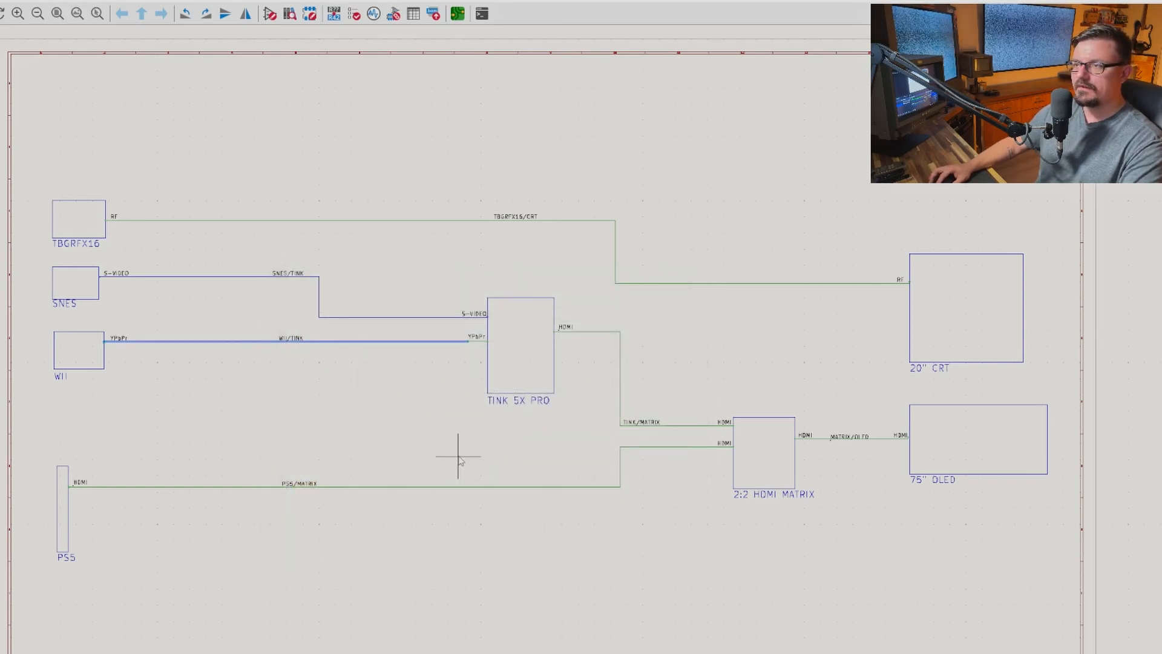
- Colour the short YPbPr wire stub at the TINK 5X PRO Magenta 3
click(476, 336)
key(e)
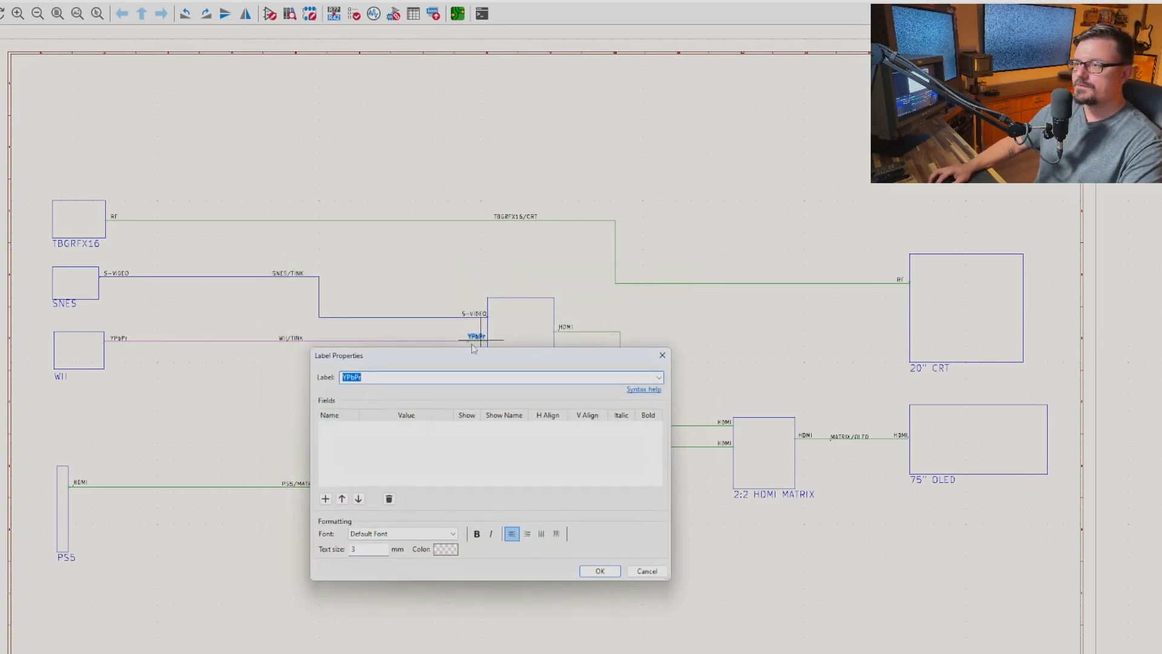
click(663, 356)
click(476, 340)
key(e)
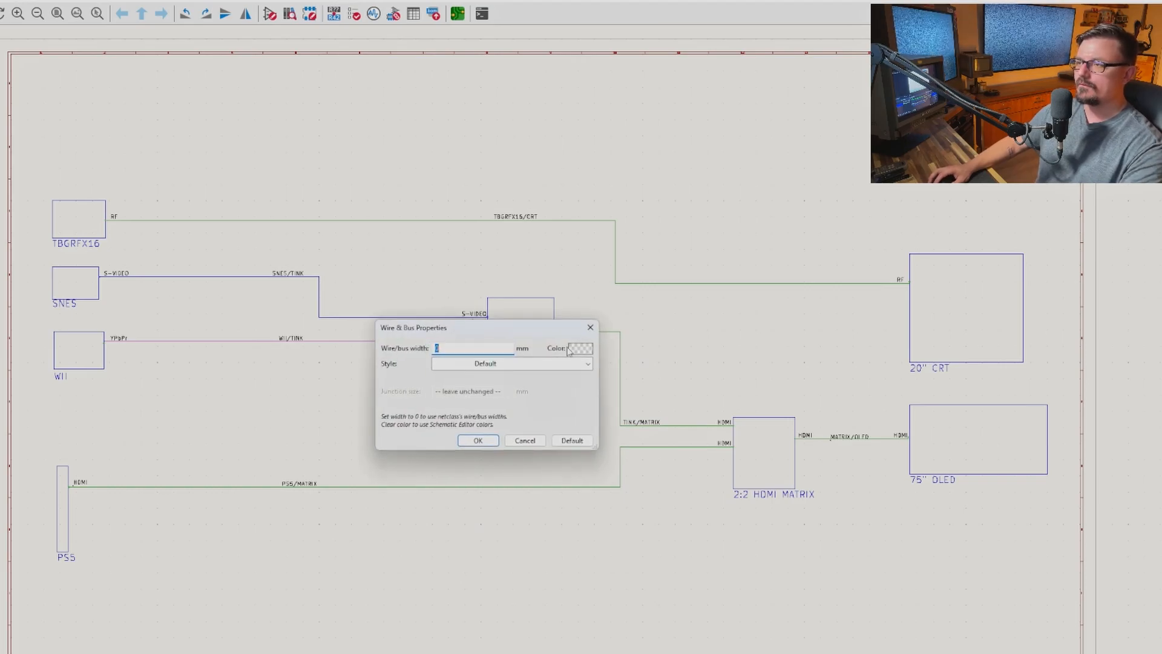
click(578, 348)
double_click(518, 430)
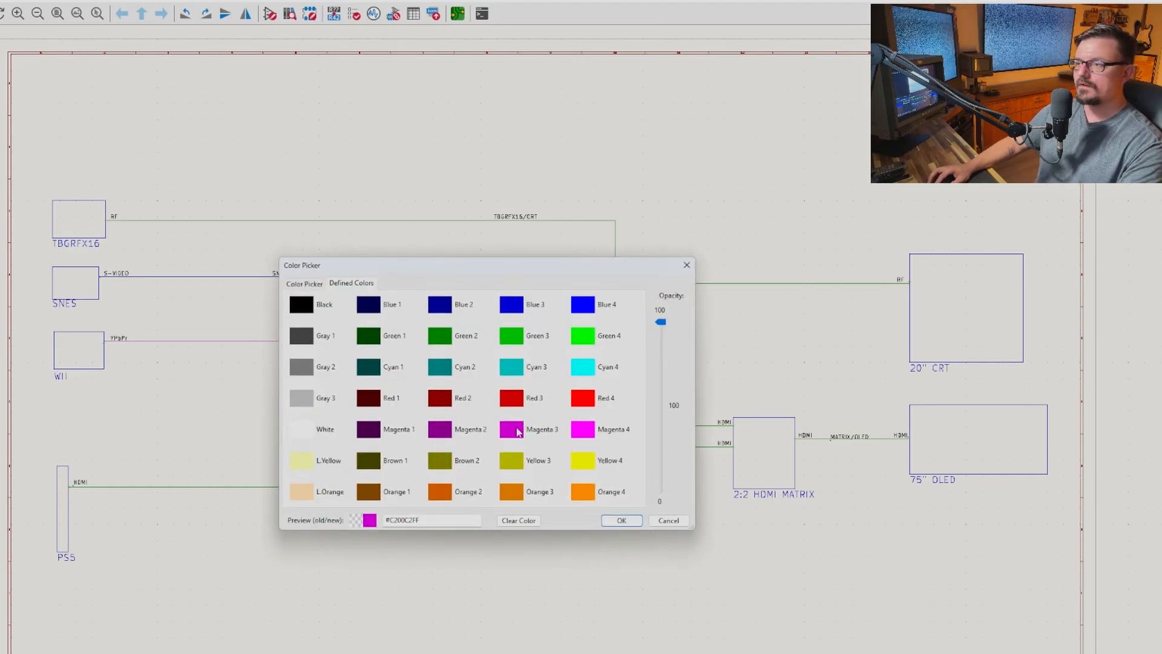
click(519, 439)
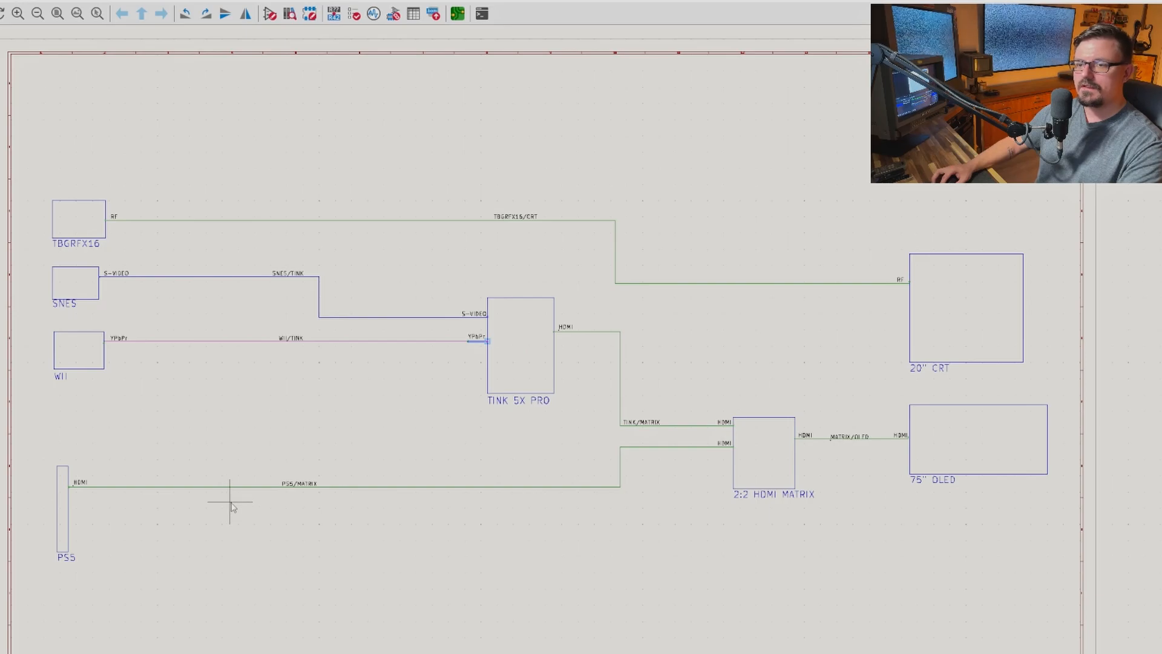
- Colour the long horizontal segment of the PS5 wire Black
double_click(245, 486)
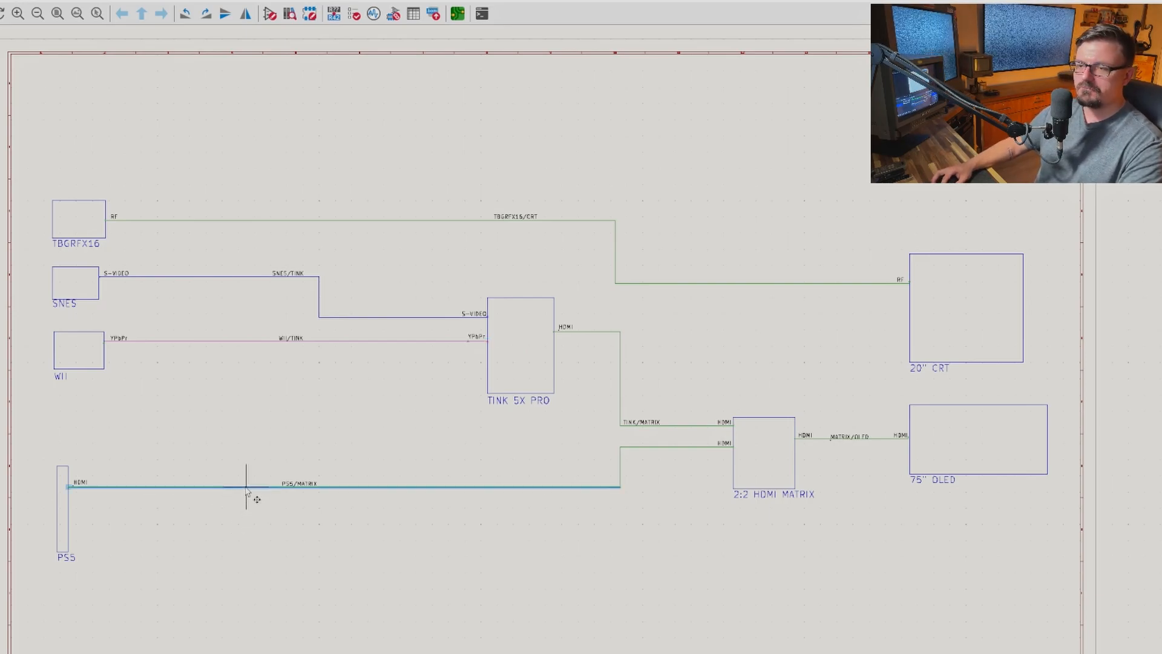
click(576, 350)
click(307, 307)
click(616, 515)
click(478, 439)
- Colour the vertical segment and the final horizontal segment of the PS5 wire, up to the HDMI matrix, Black
double_click(620, 463)
click(577, 349)
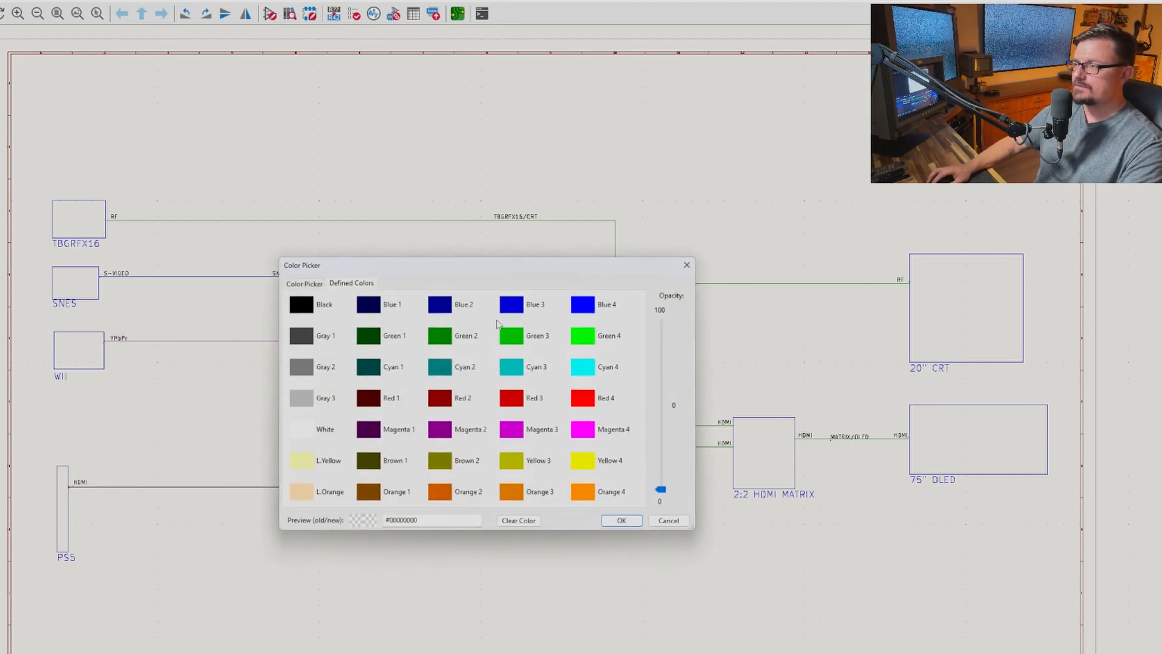
double_click(307, 307)
key(Return)
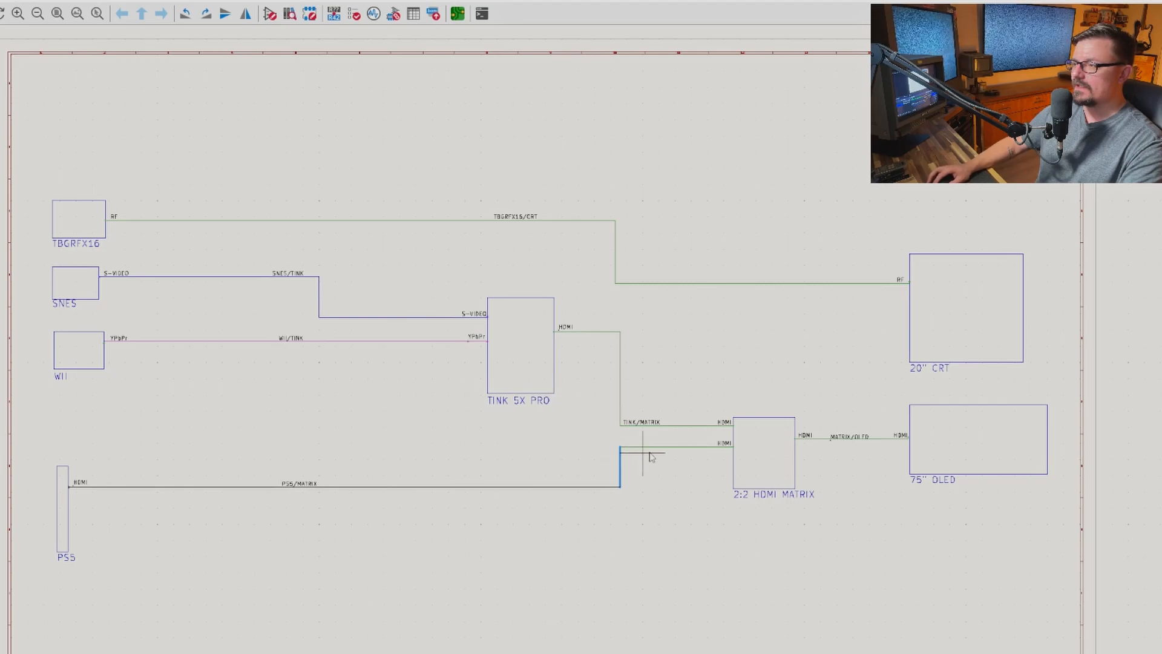
double_click(657, 448)
click(580, 350)
double_click(308, 307)
key(Return)
- Colour the first horizontal segment and the vertical segment of the TINK 5X PRO's HDMI output wire Black
double_click(608, 332)
click(587, 350)
double_click(311, 310)
key(Return)
double_click(620, 380)
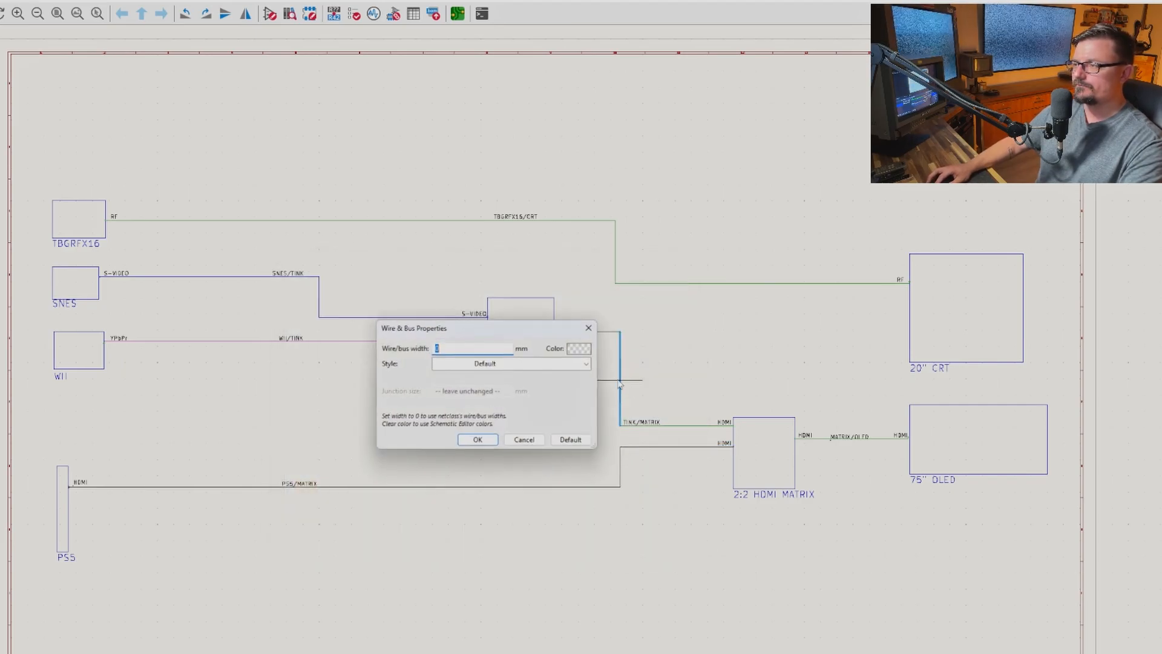
click(576, 350)
double_click(308, 308)
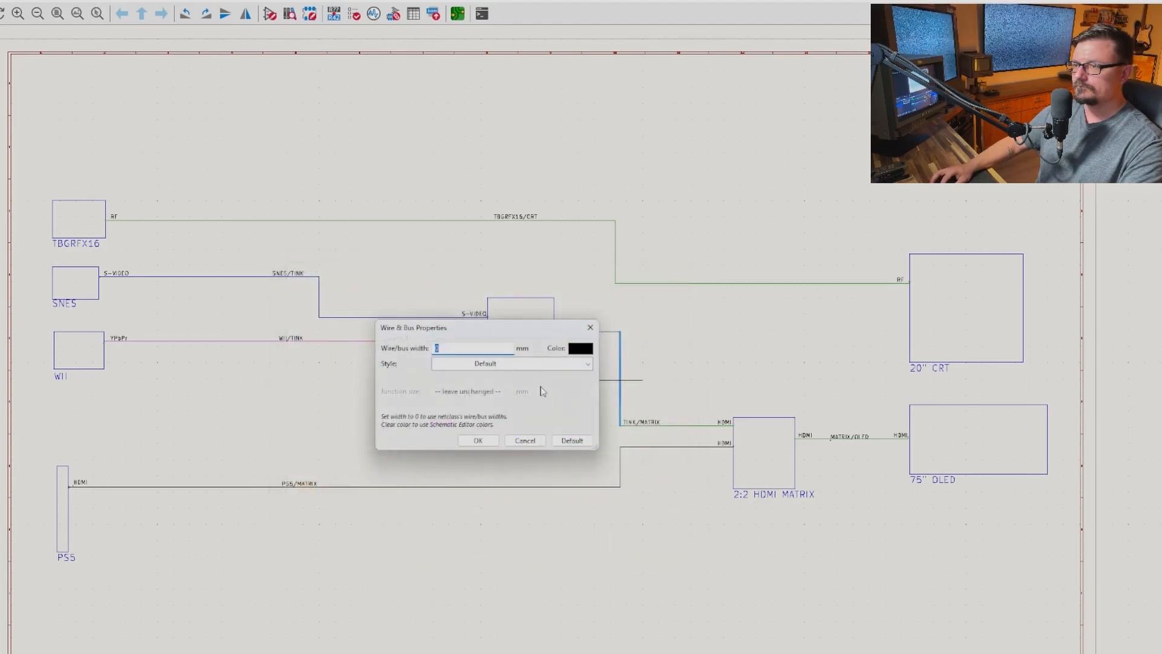
key(Return)
- Colour the TINK/MATRIX horizontal wire segment entering the HDMI matrix Black
double_click(661, 427)
click(587, 351)
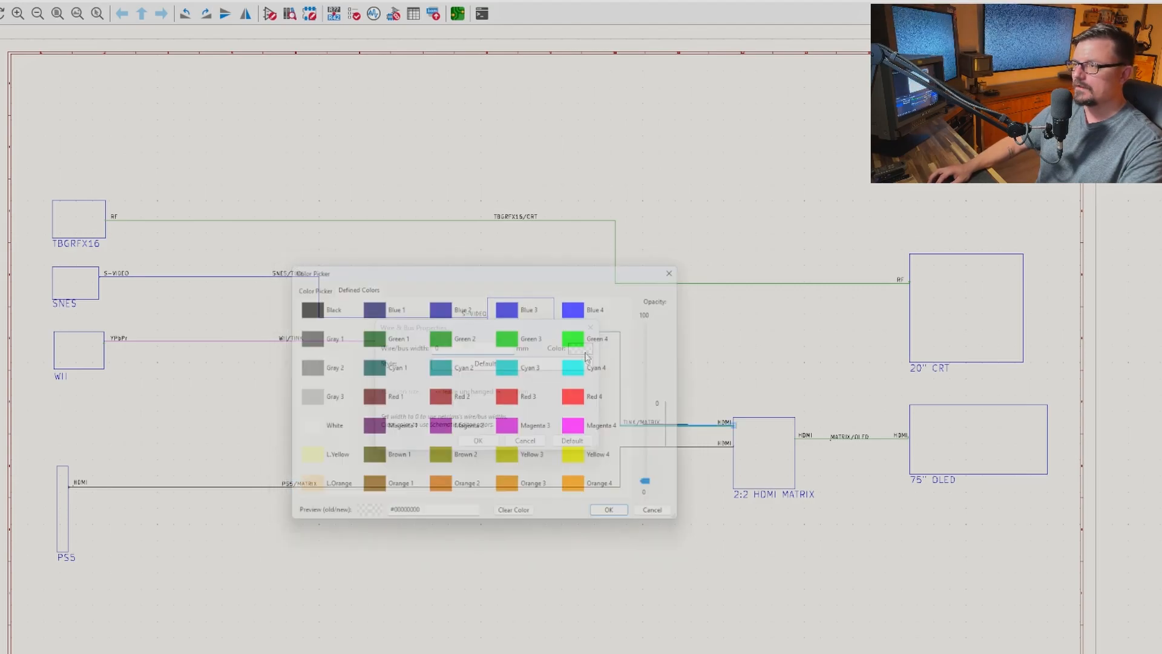
click(300, 306)
double_click(299, 305)
key(Return)
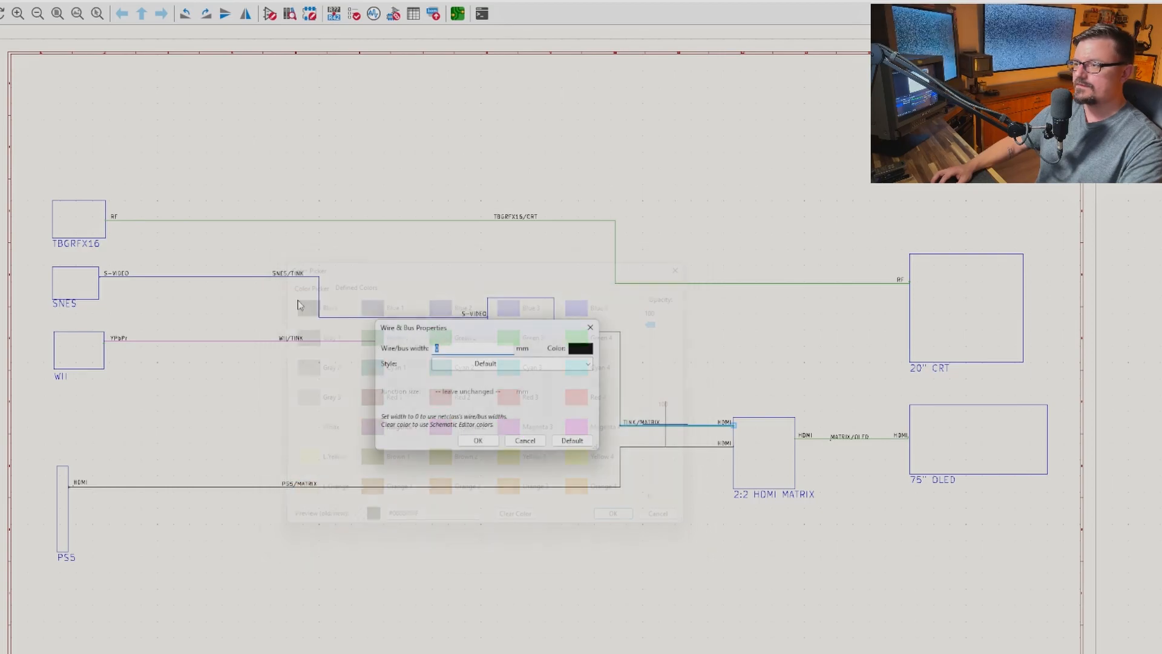
- Colour the MATRIX/OLED wire between the HDMI matrix and the 75" OLED Black
double_click(822, 444)
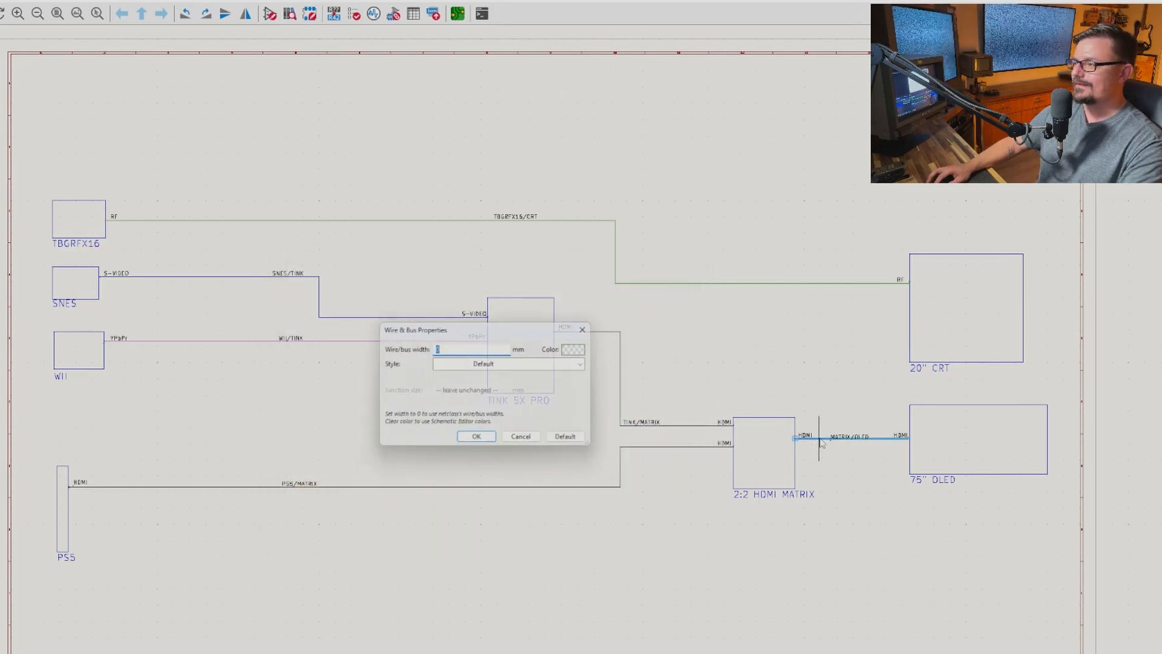
click(578, 351)
double_click(302, 306)
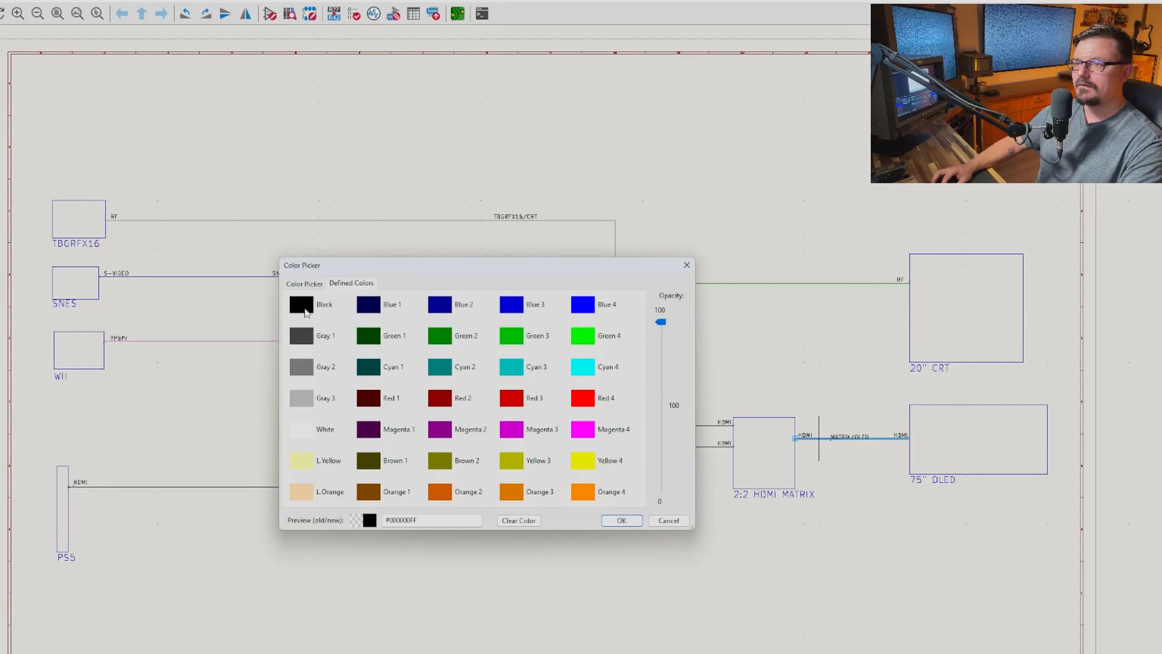
key(Return)
click(612, 593)
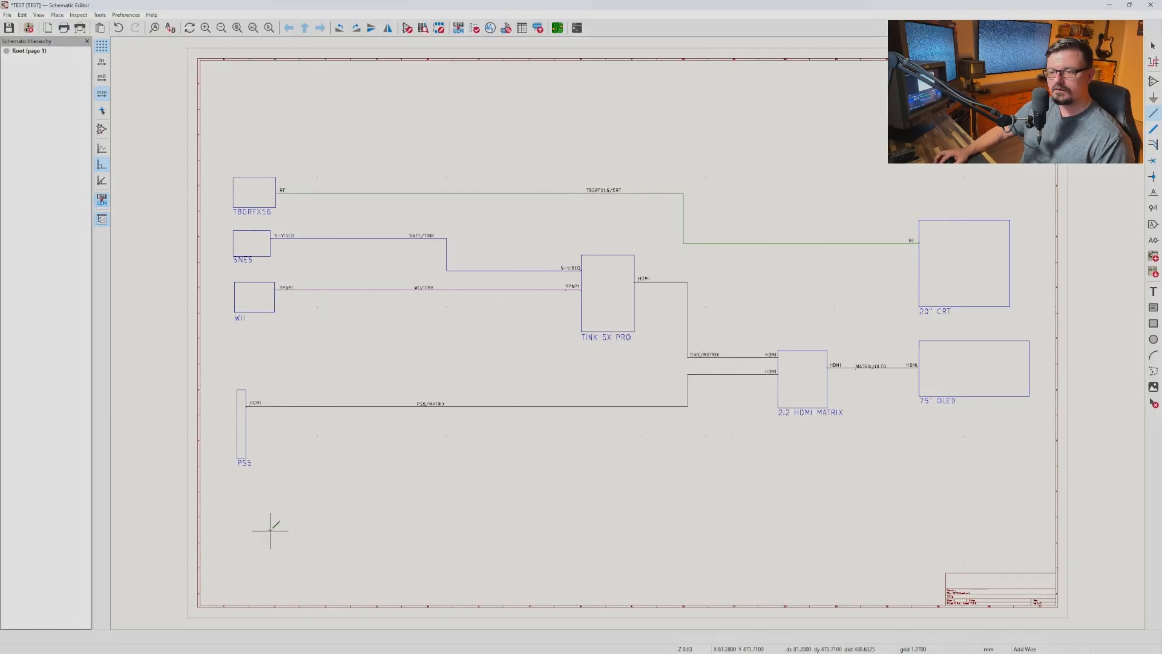
- Draw four short horizontal legend wires, each about 47 mm long and stacked one above another, below the PS5 block
click(270, 530)
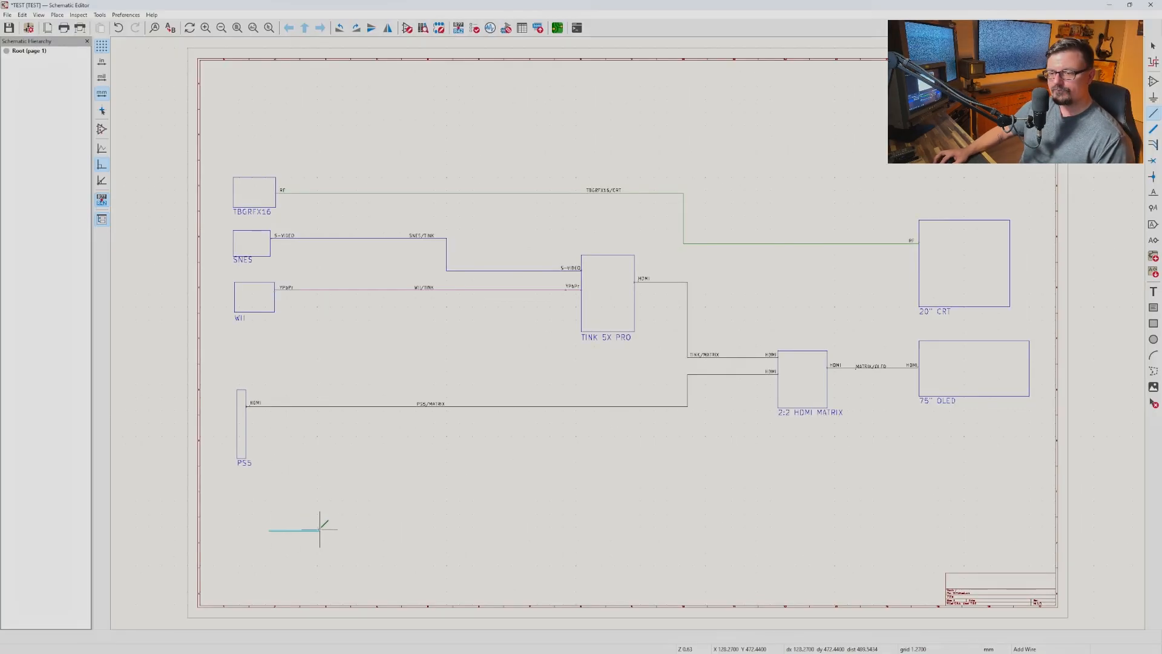
right_click(319, 529)
click(349, 583)
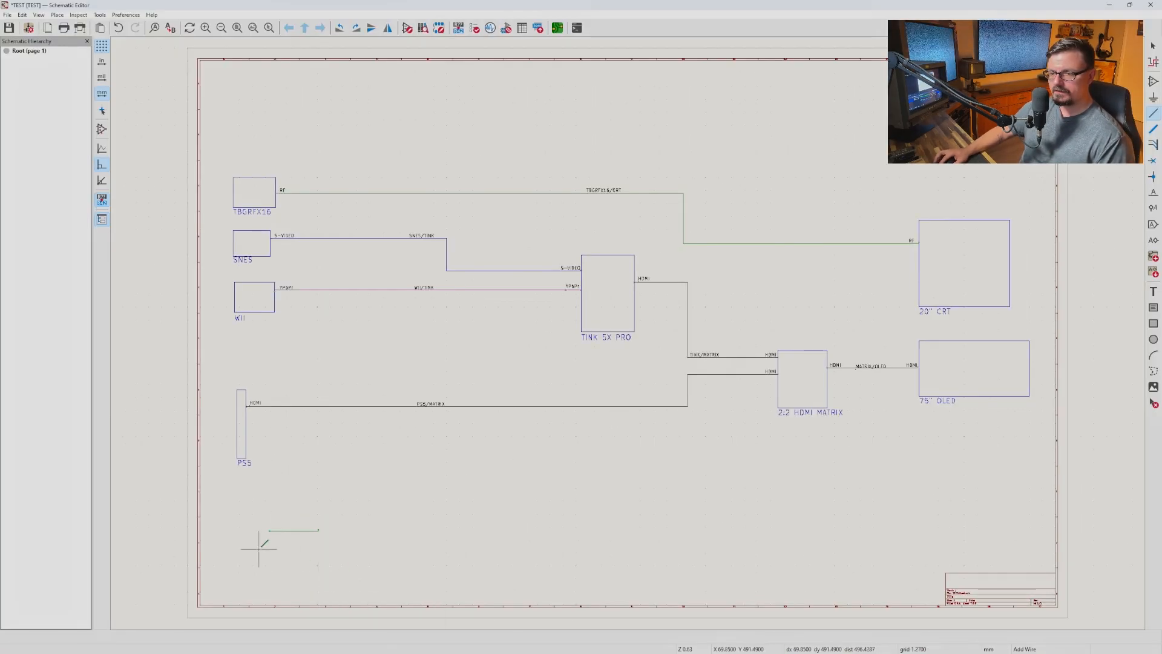
click(270, 549)
right_click(315, 549)
click(348, 600)
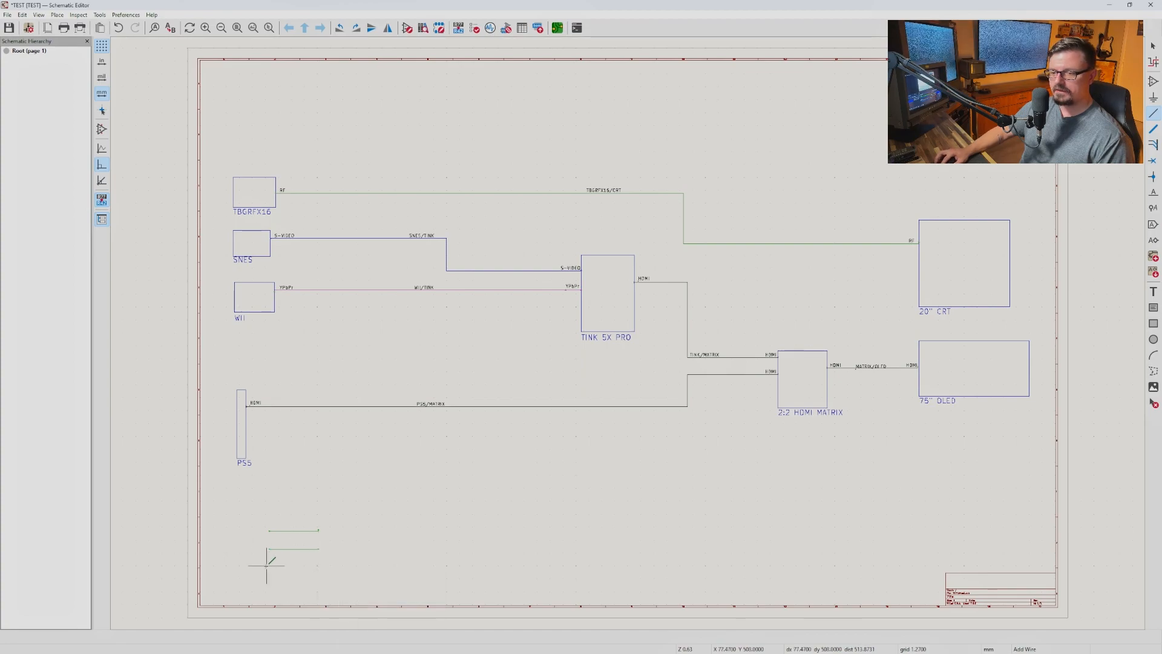
right_click(318, 566)
click(327, 526)
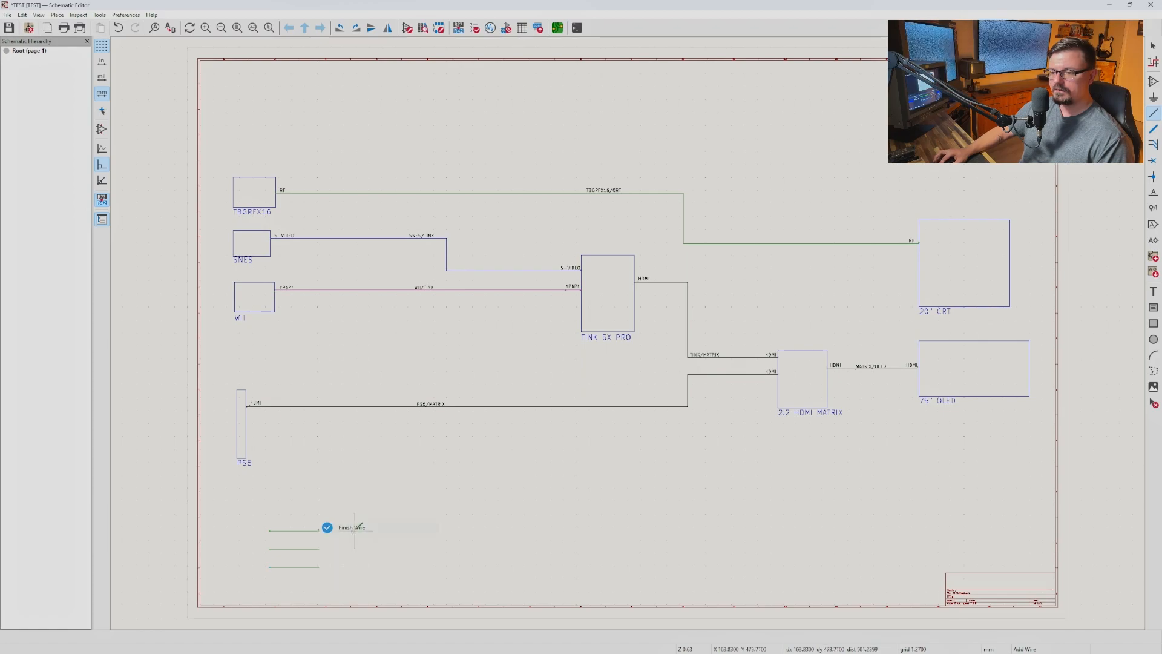
click(270, 585)
right_click(318, 585)
click(342, 519)
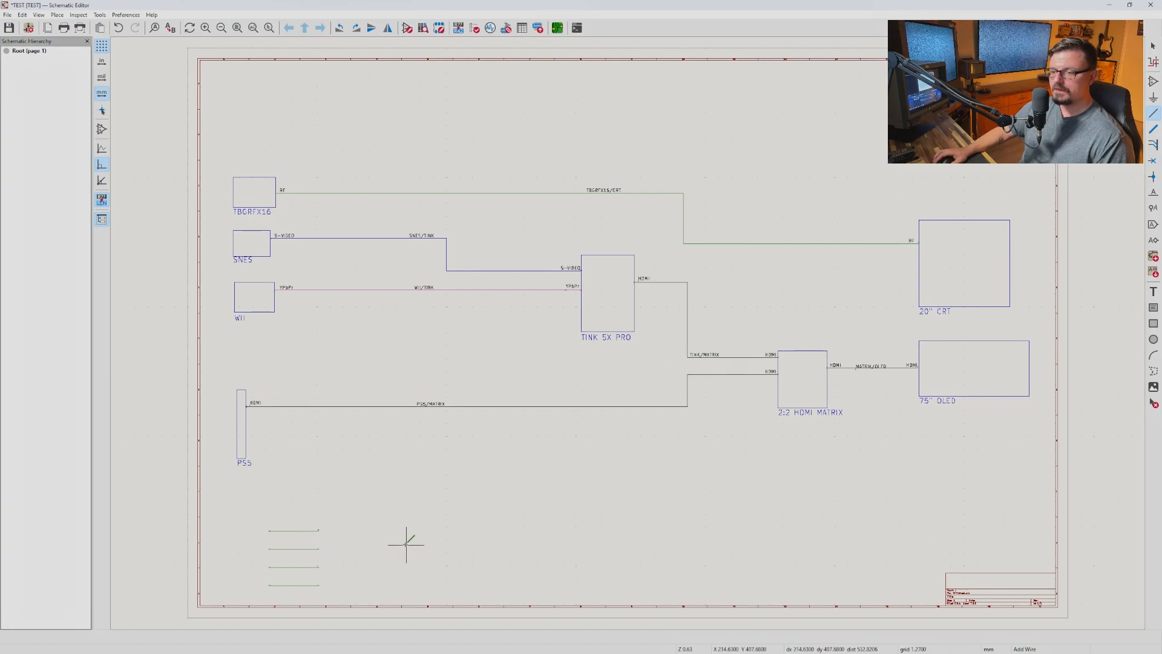
key(Escape)
- Colour the second legend wire from the top Blue 3
click(304, 531)
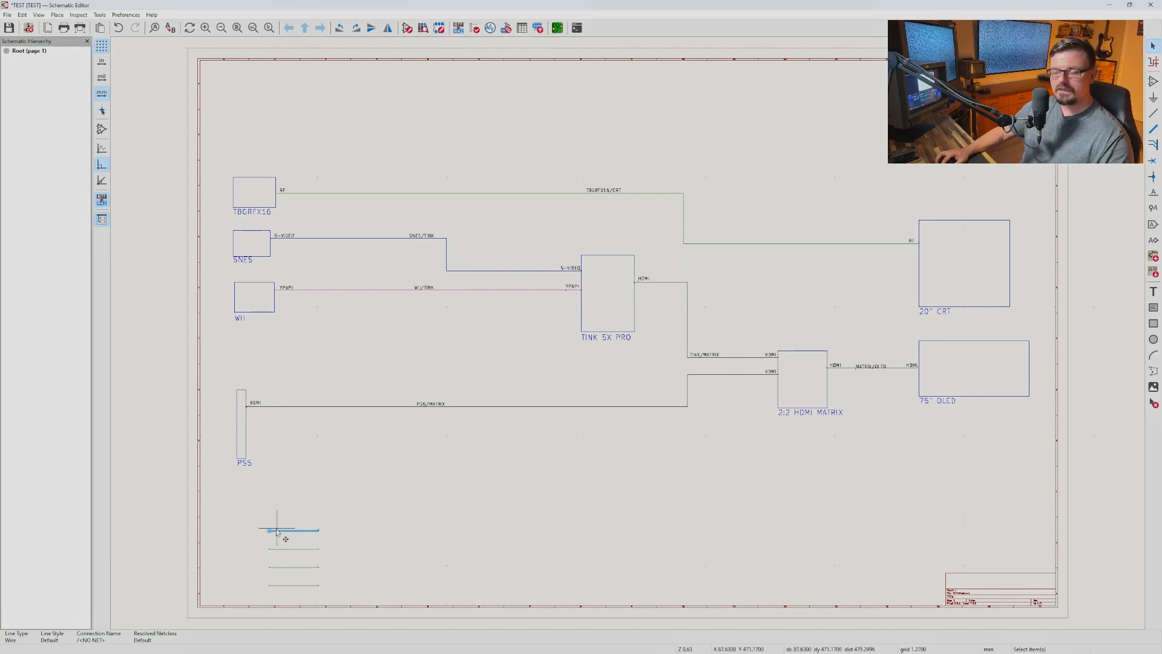
click(314, 554)
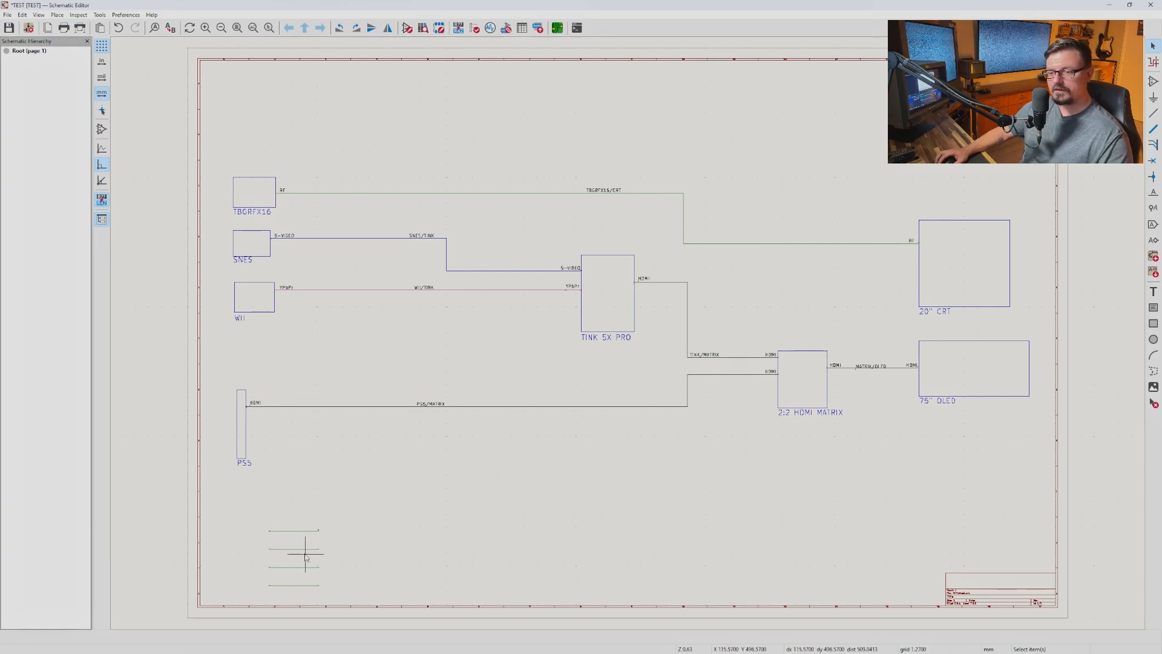
double_click(297, 548)
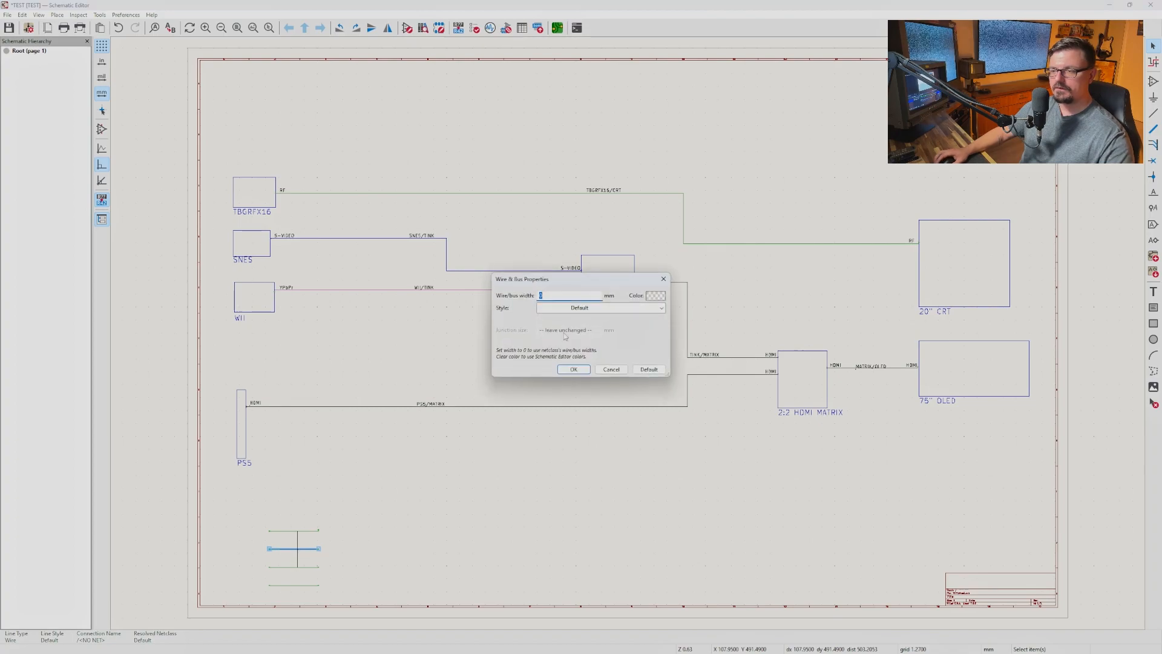
click(655, 296)
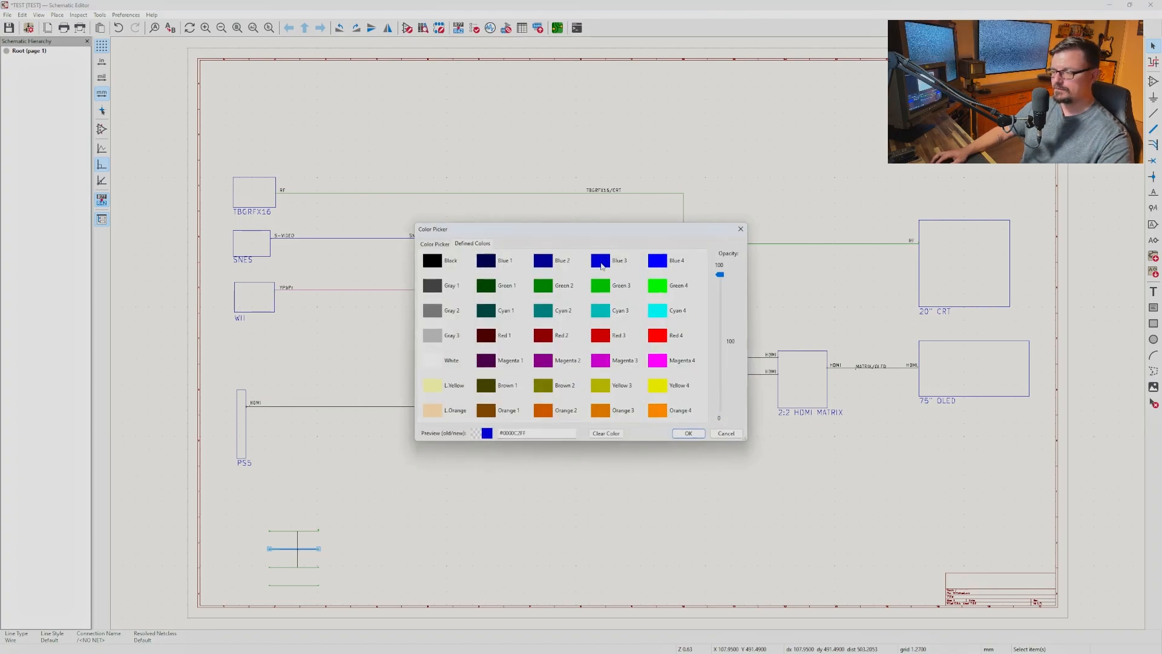
double_click(601, 261)
key(Return)
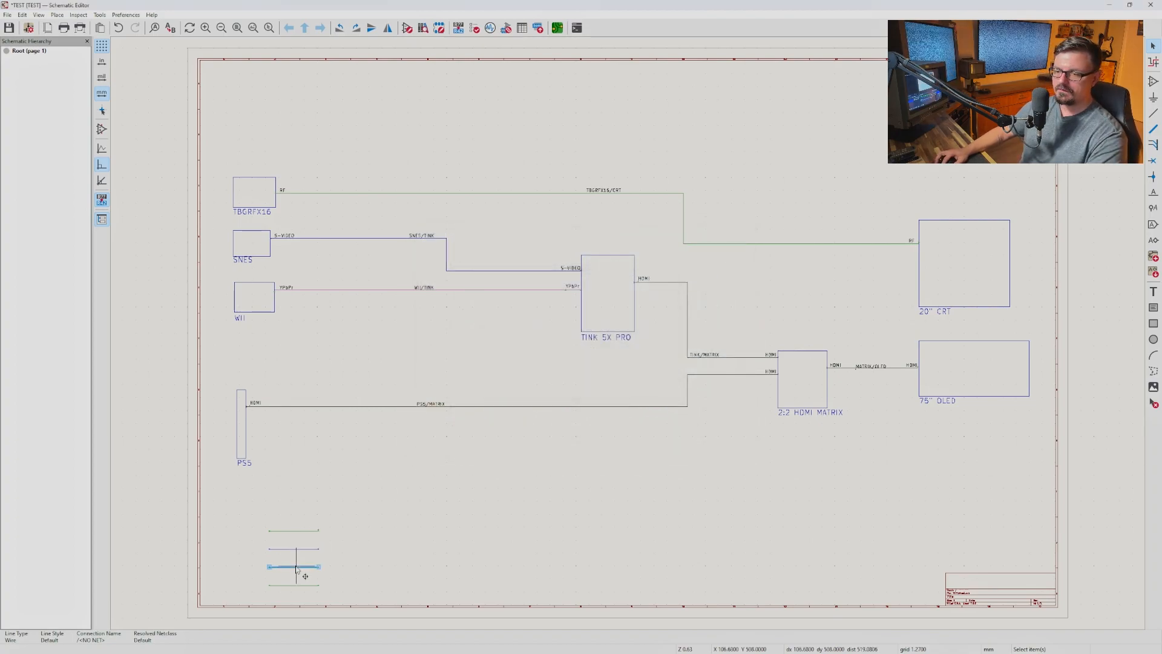
- Colour the third legend wire from the top Magenta 3 and the lowest one Black
double_click(296, 567)
click(656, 297)
double_click(602, 360)
key(Return)
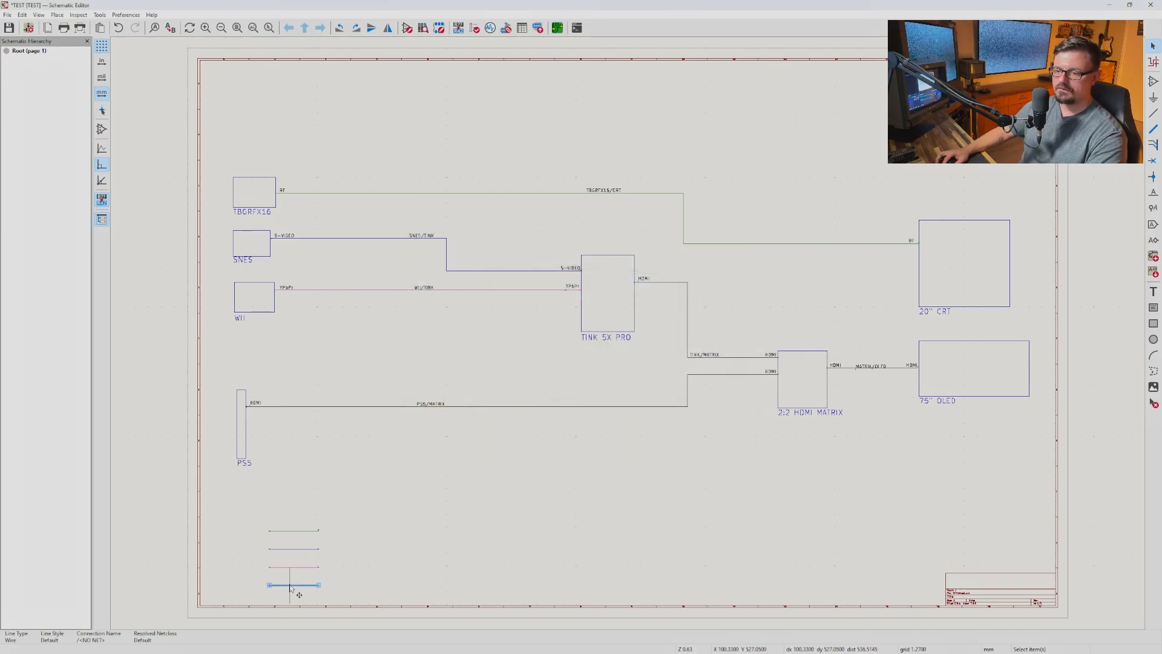
double_click(291, 585)
click(661, 296)
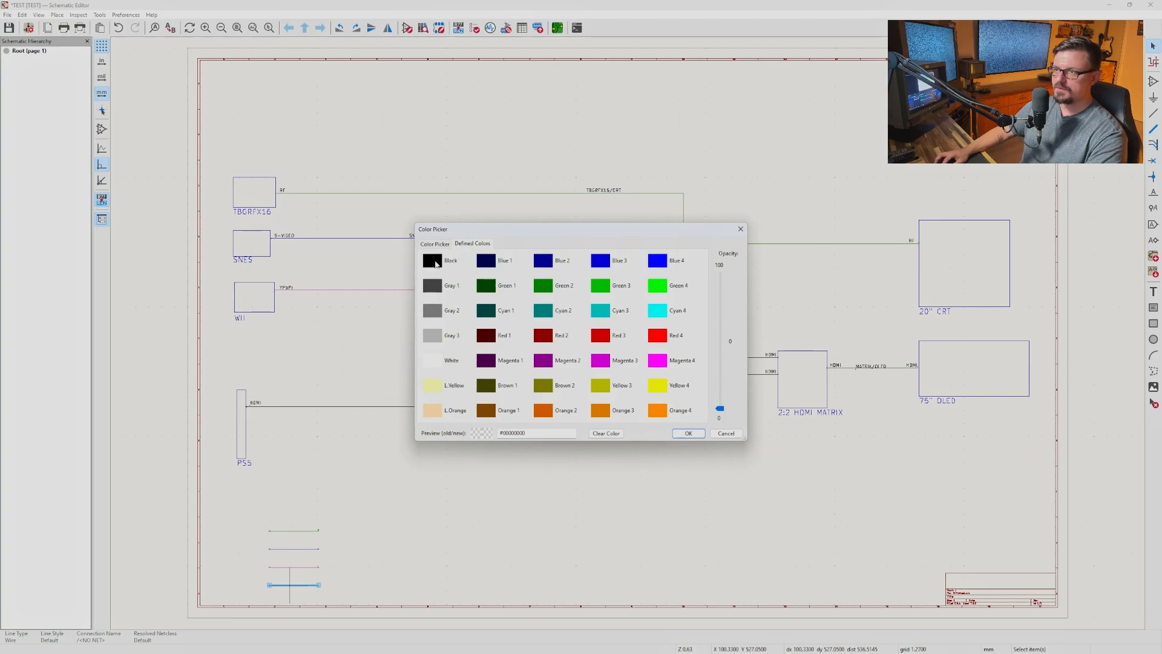
click(715, 404)
key(Return)
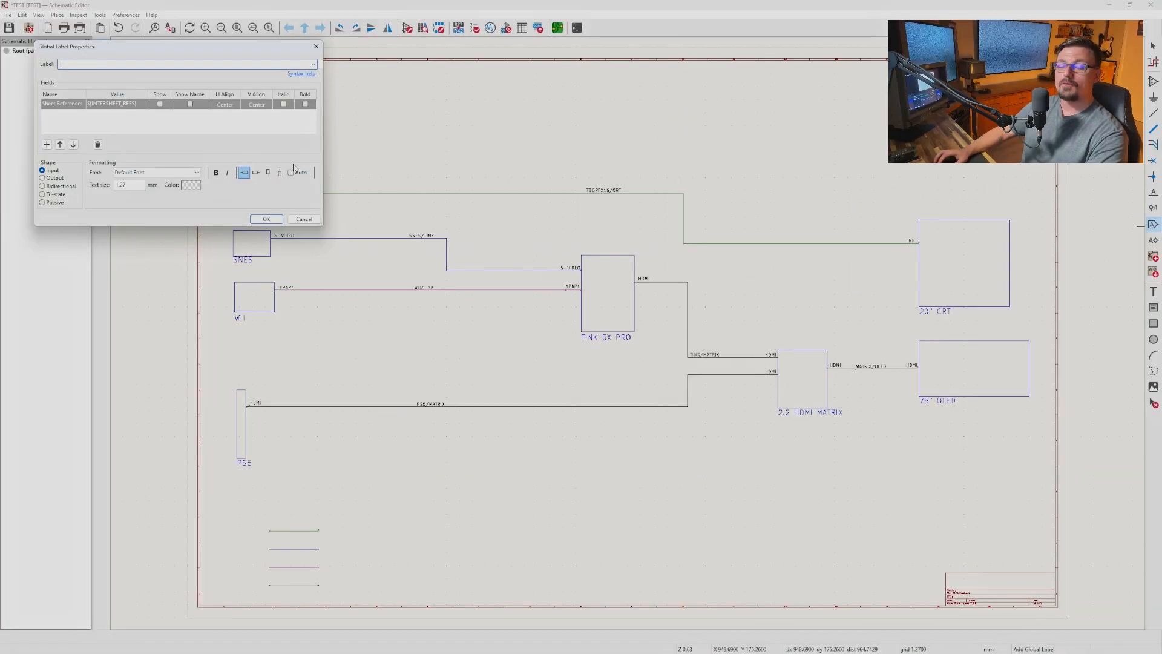
- Place a global label RF with text size 3 mm at the right end of the top legend wire
text(RF)
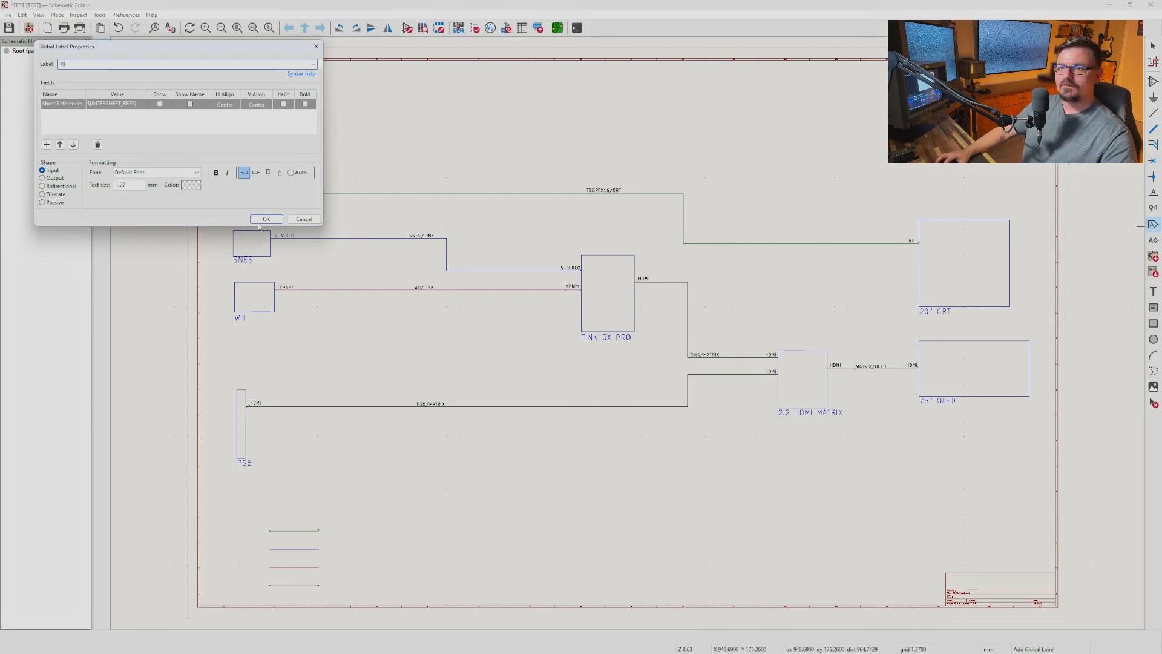
text(3)
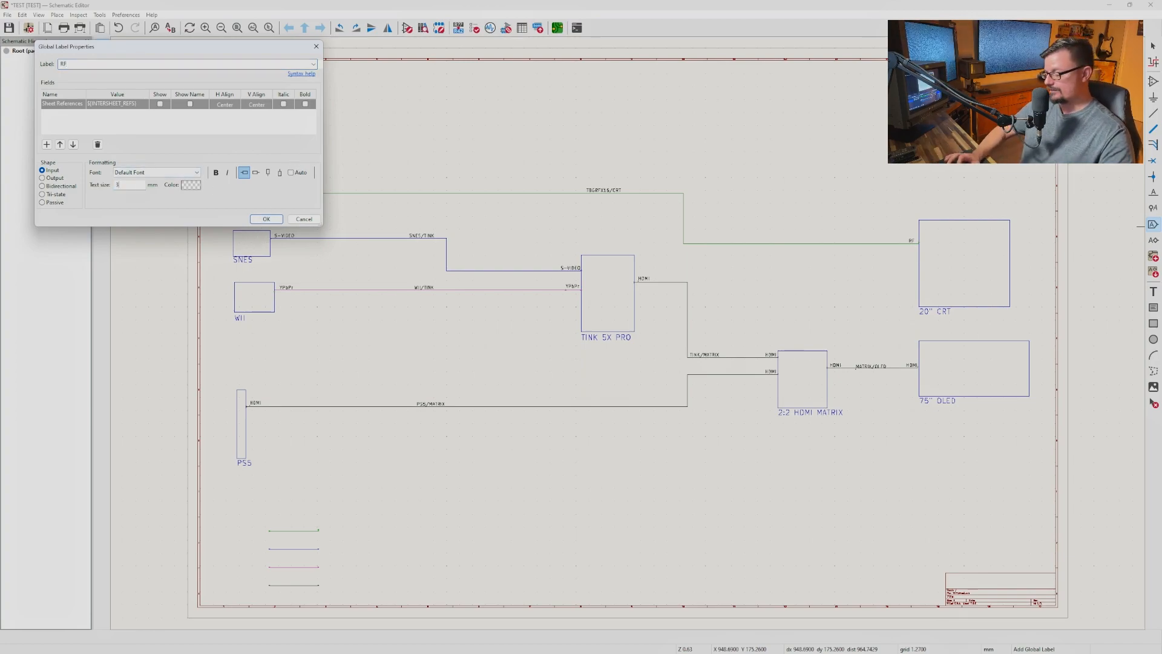
click(255, 221)
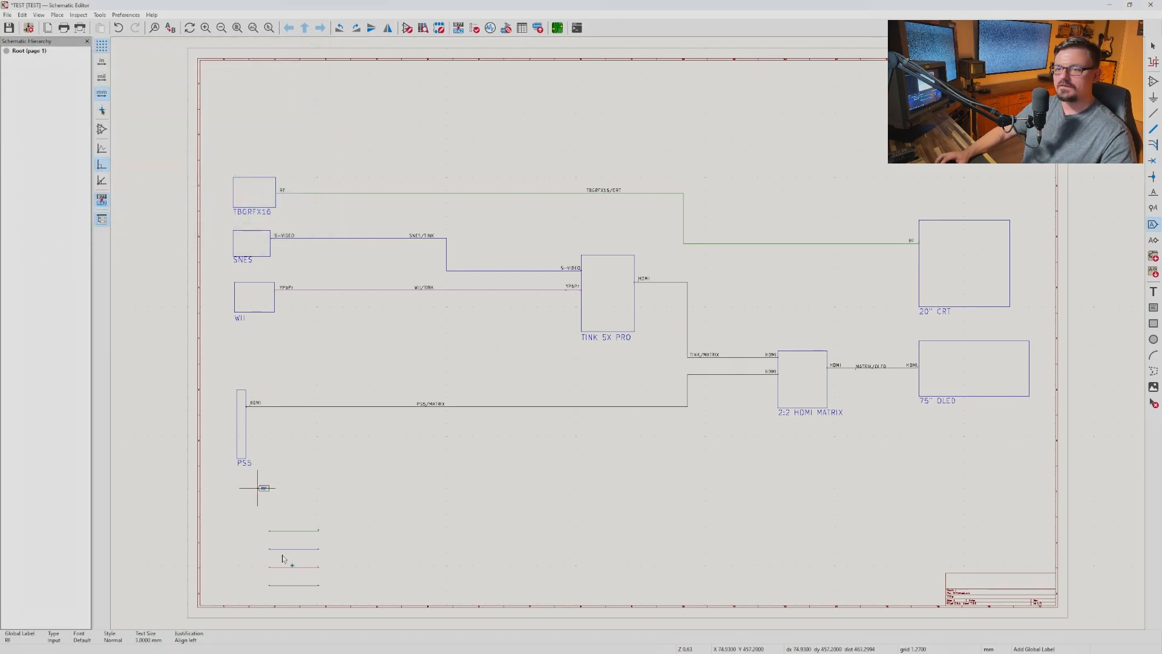
click(320, 531)
key(Escape)
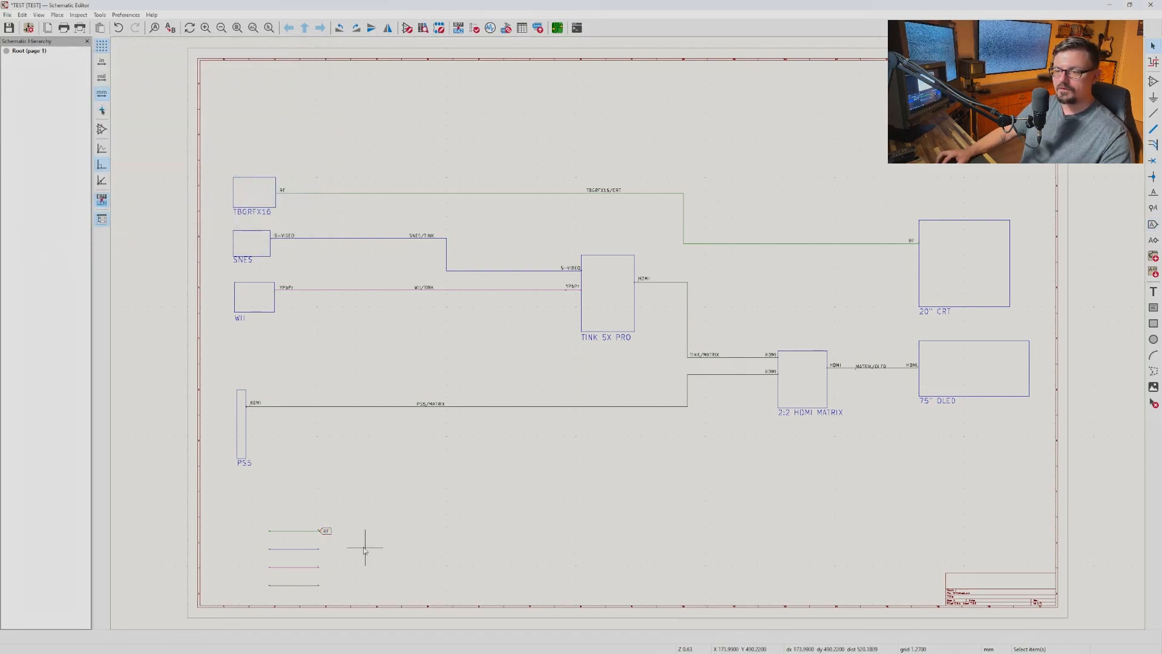
- Duplicate the RF label onto the right ends of the other three legend wires
click(326, 532)
key(ctrl+d)
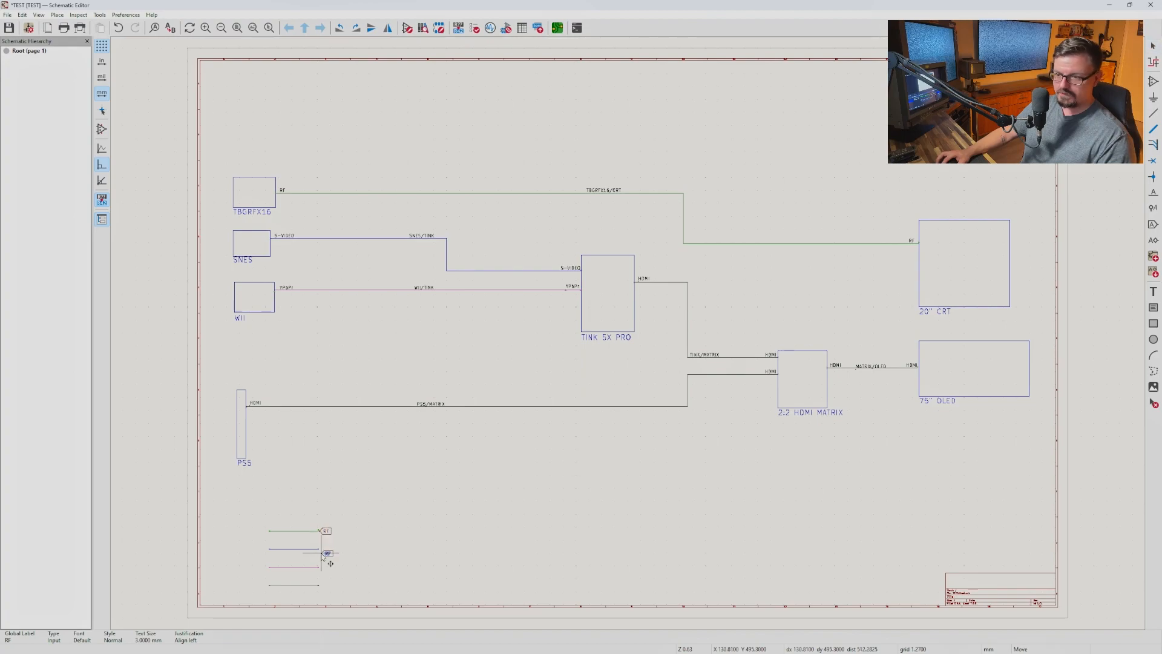
click(326, 548)
key(ctrl+d)
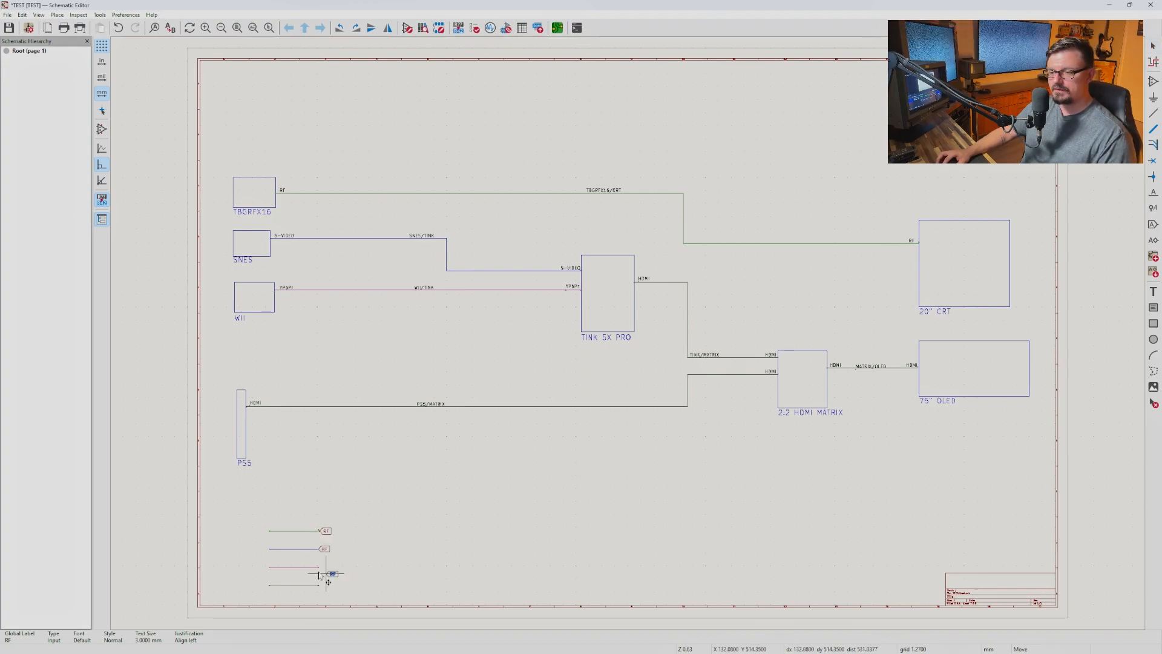
click(320, 568)
key(ctrl+d)
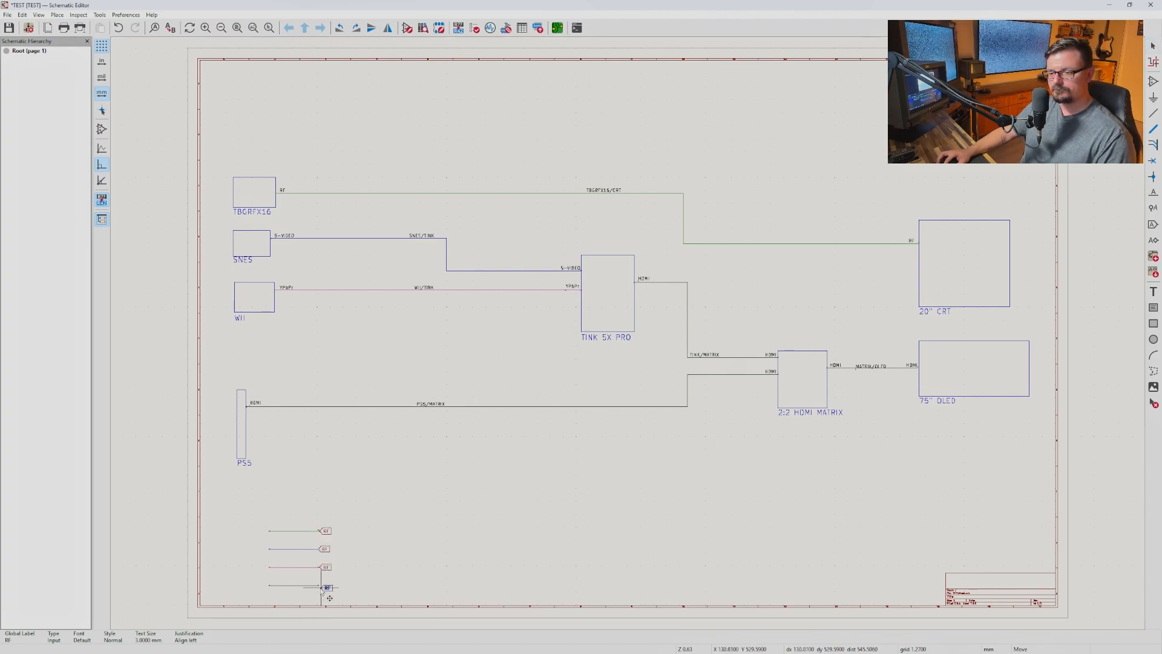
click(321, 587)
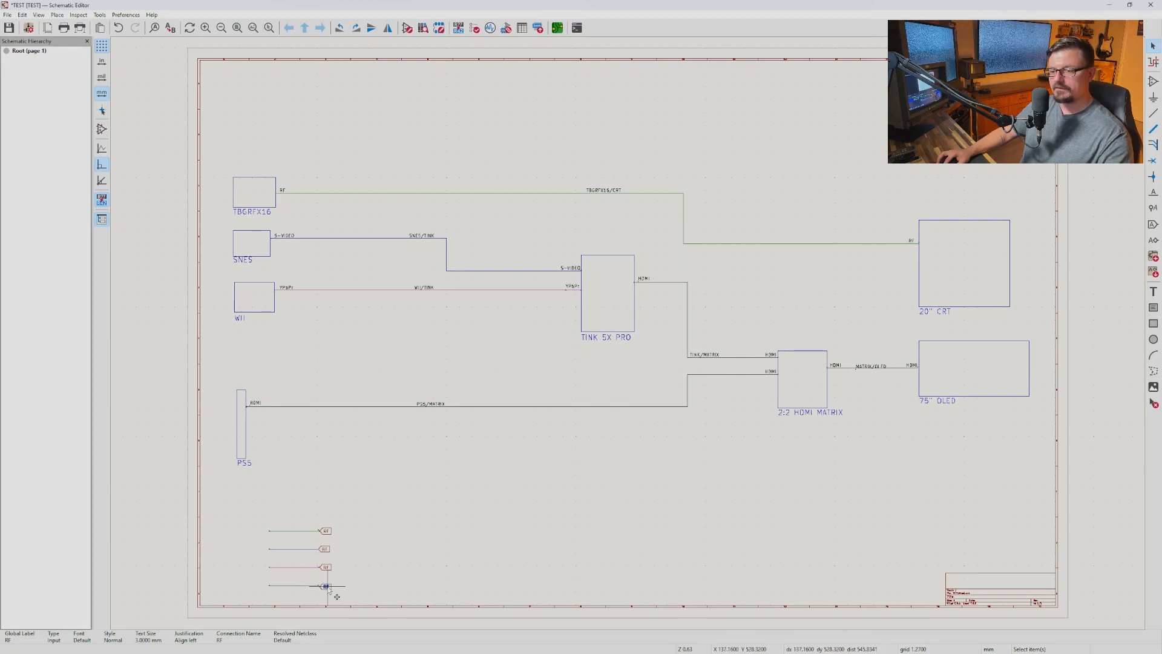
key(m)
click(329, 595)
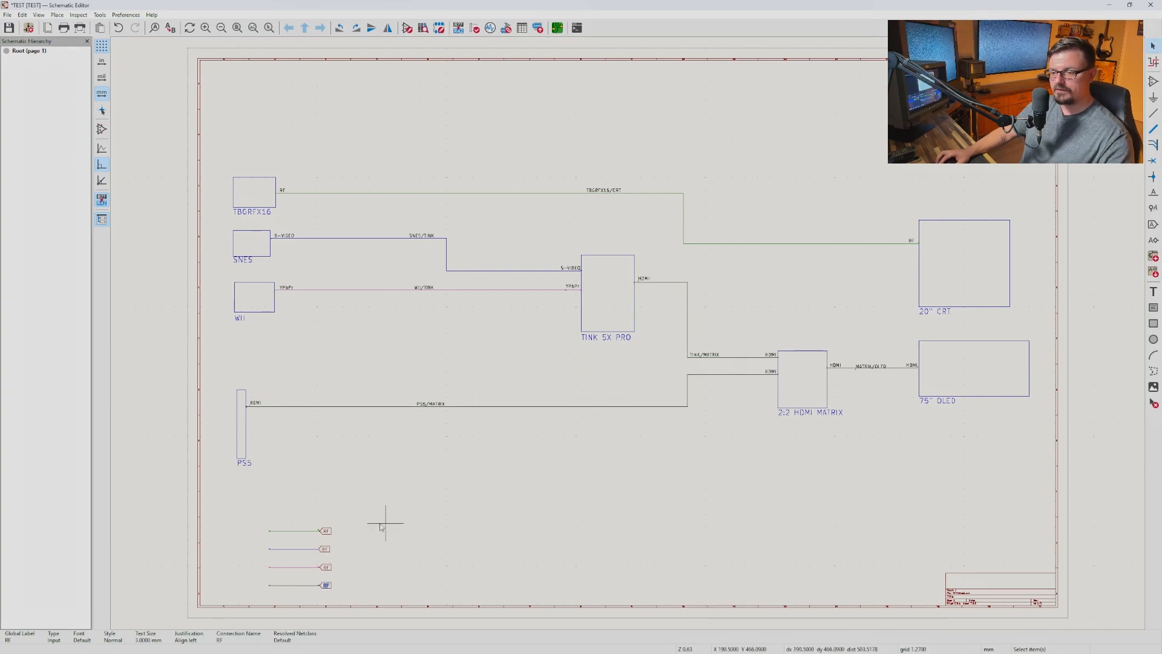
- Rename the three duplicated legend labels, from top to bottom, S-VIDEO, YPbPr and HDMI
double_click(325, 549)
text(S-VIDEO)
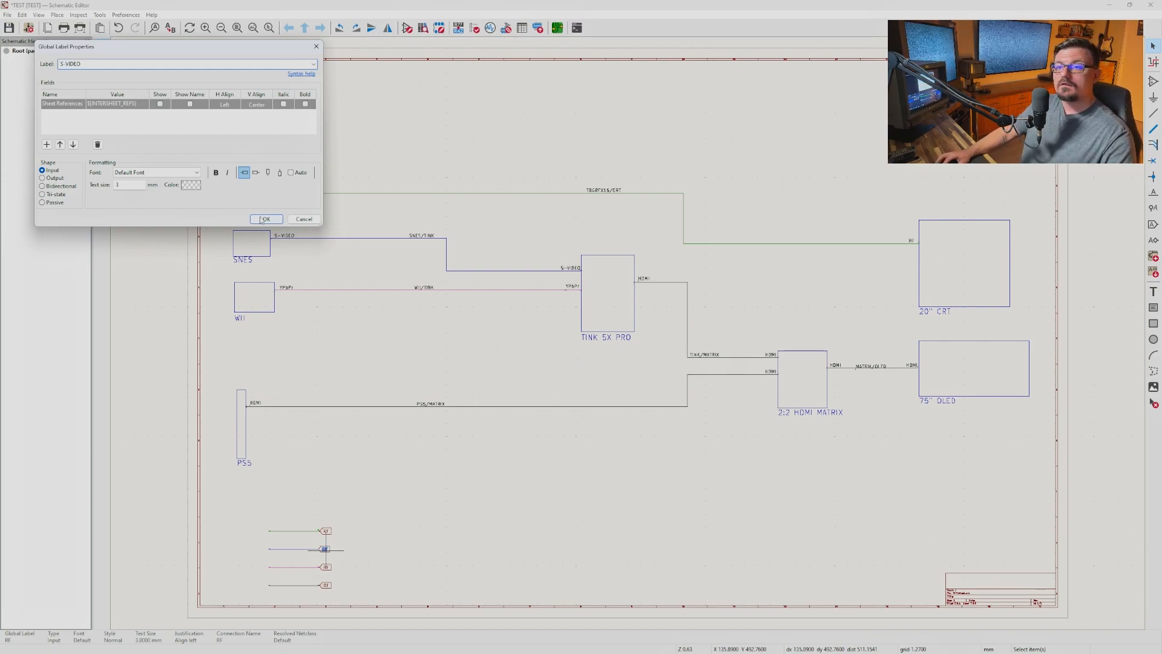
key(Return)
double_click(326, 567)
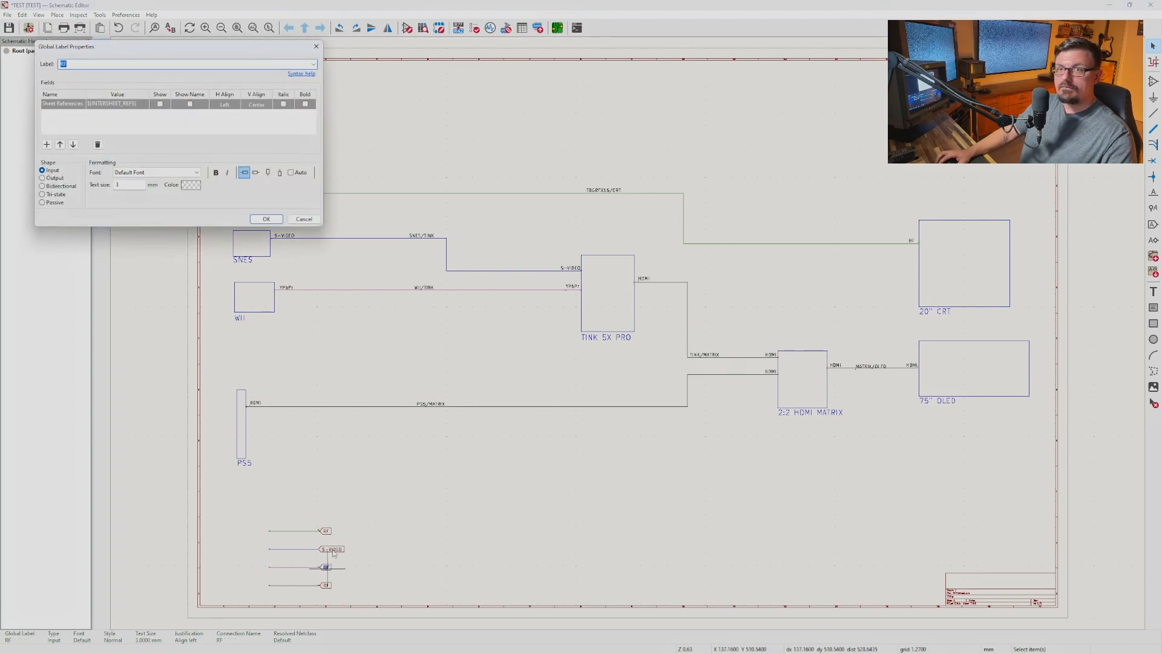
text(YPbPr)
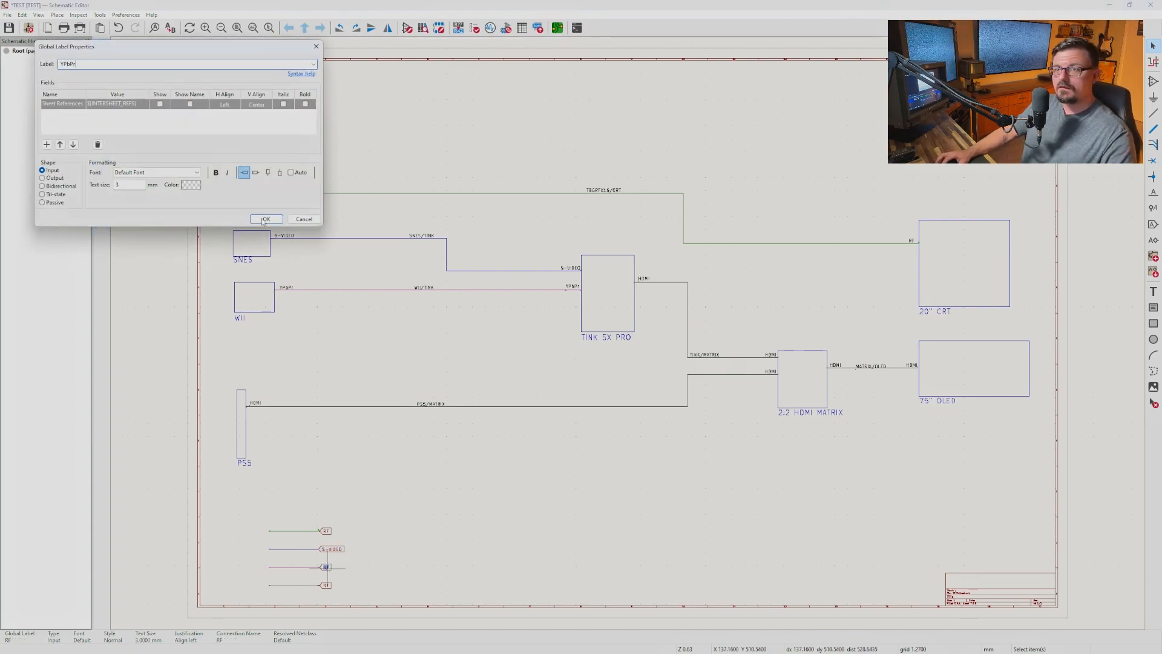
key(Return)
double_click(326, 584)
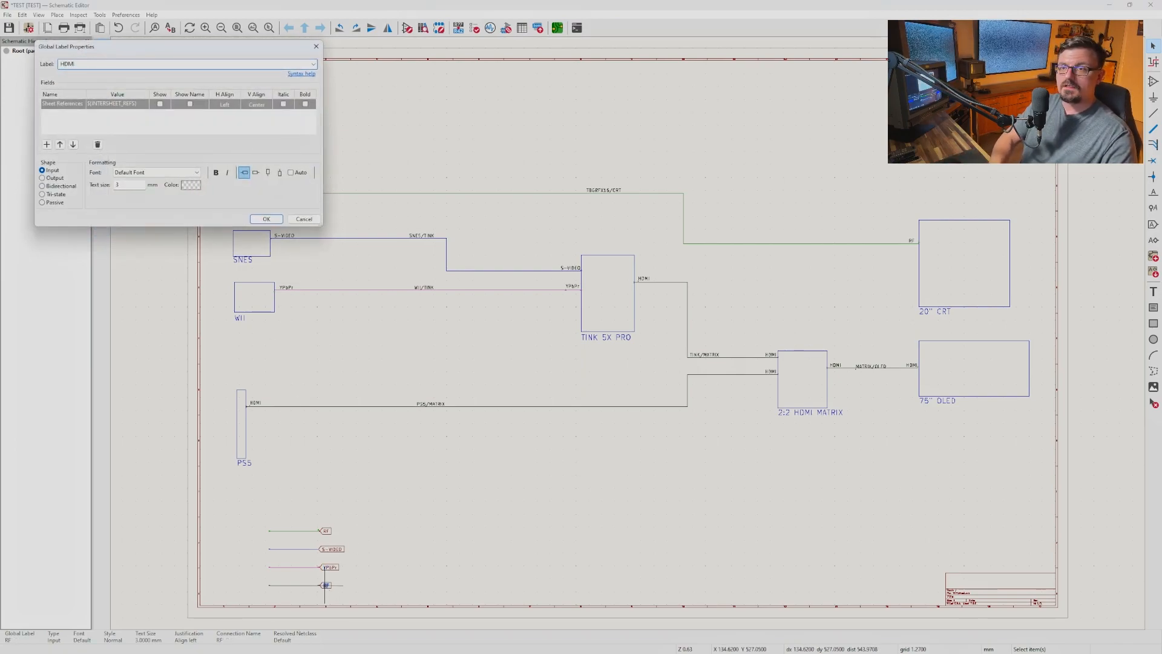
click(280, 219)
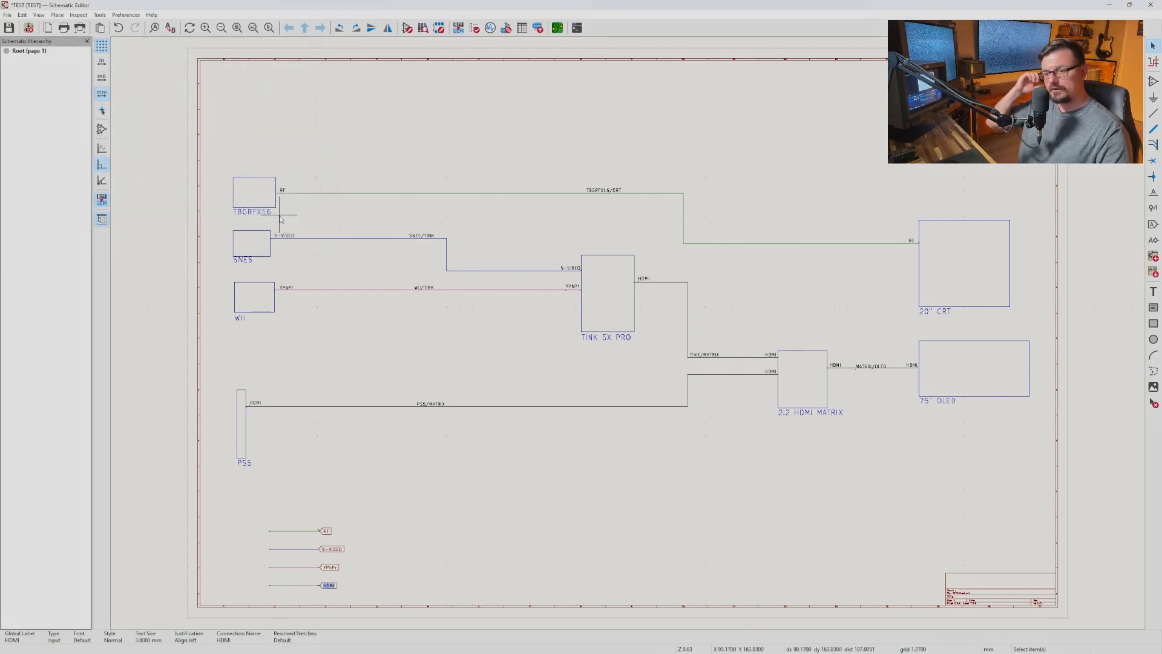
click(568, 484)
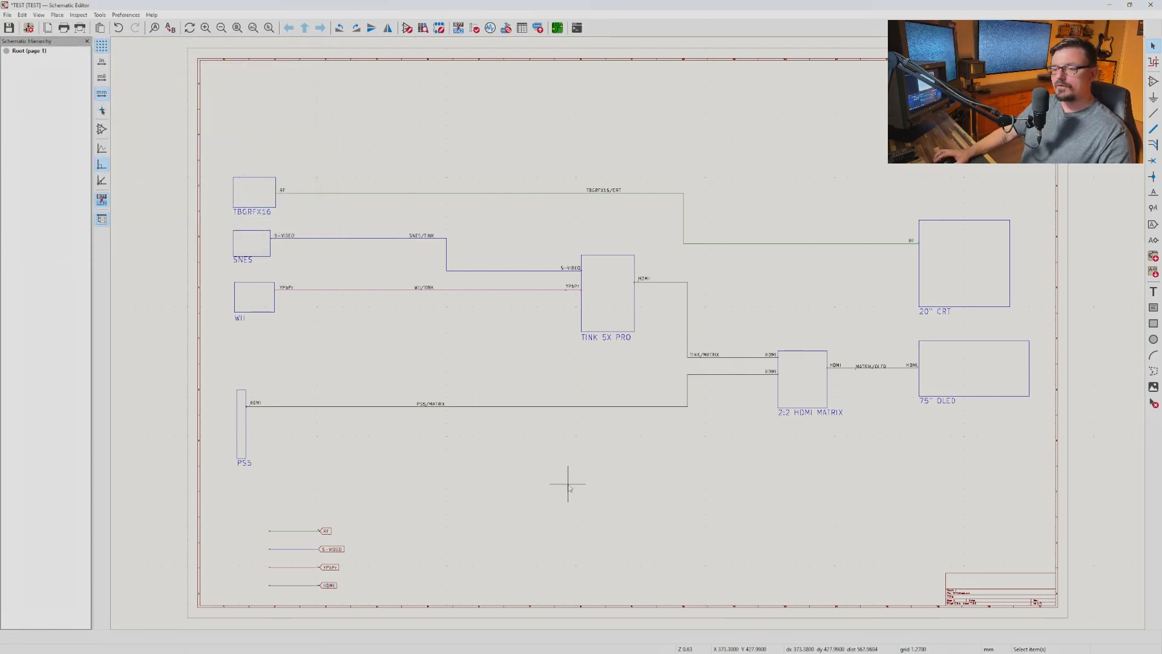